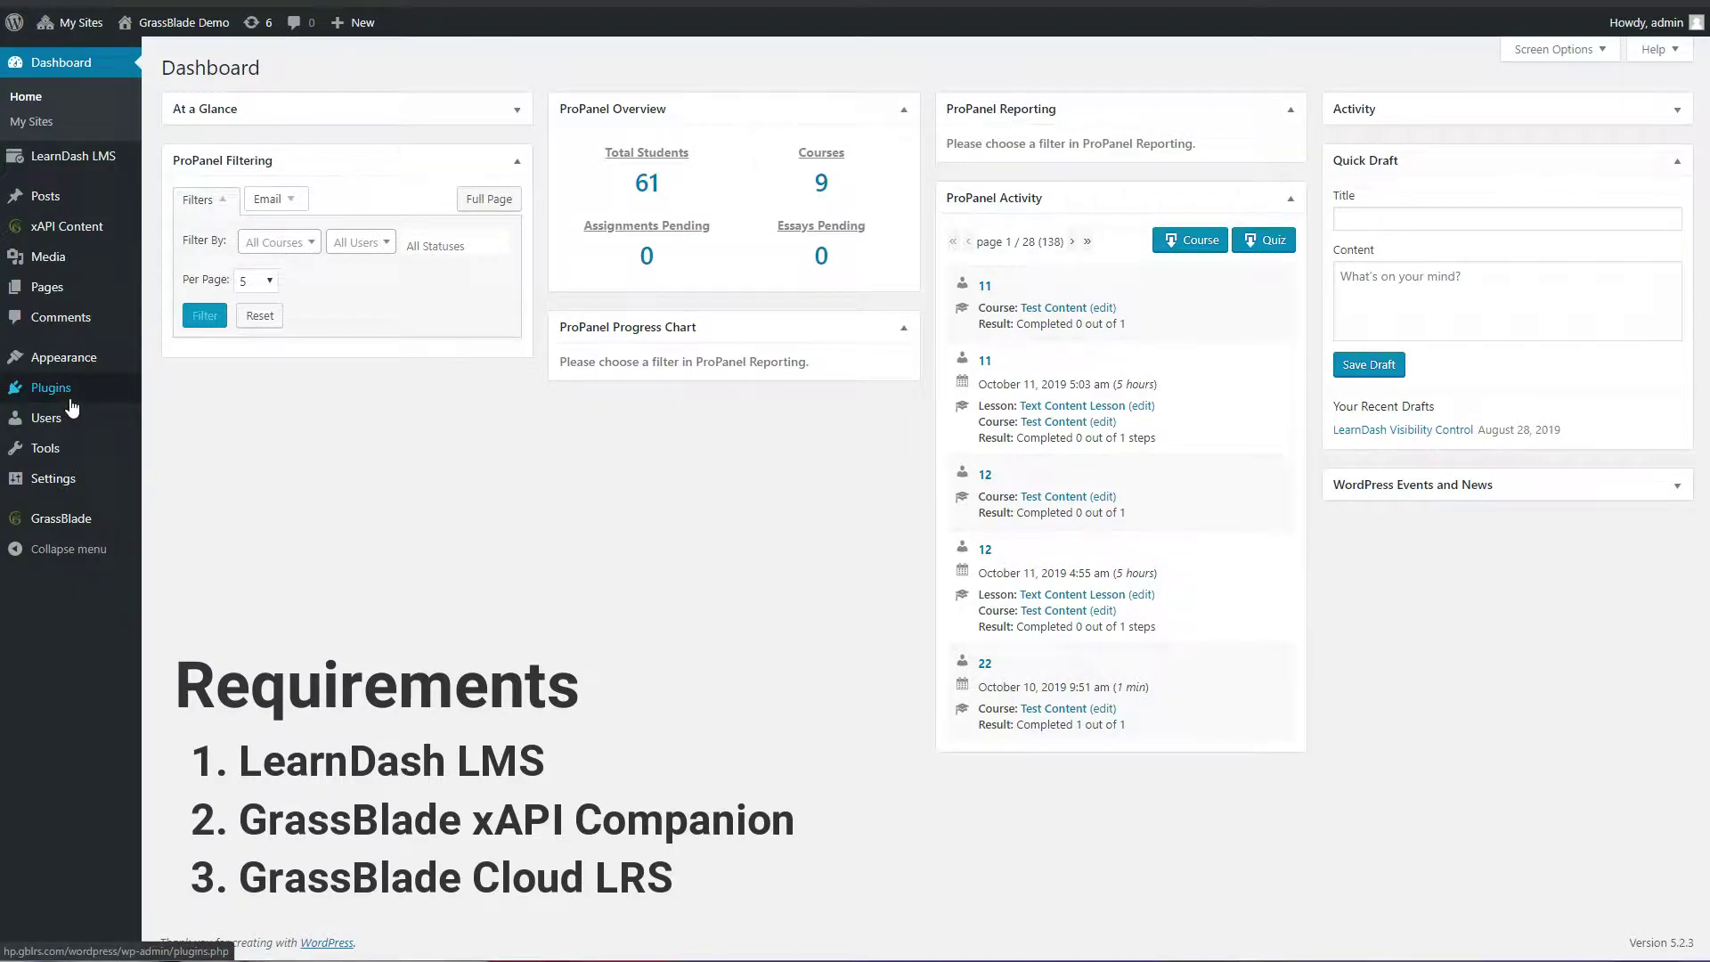
# View the Plugins page to confirm LearnDash LMS and GrassBlade xAPI Companion are active.
pyautogui.click(68, 386)
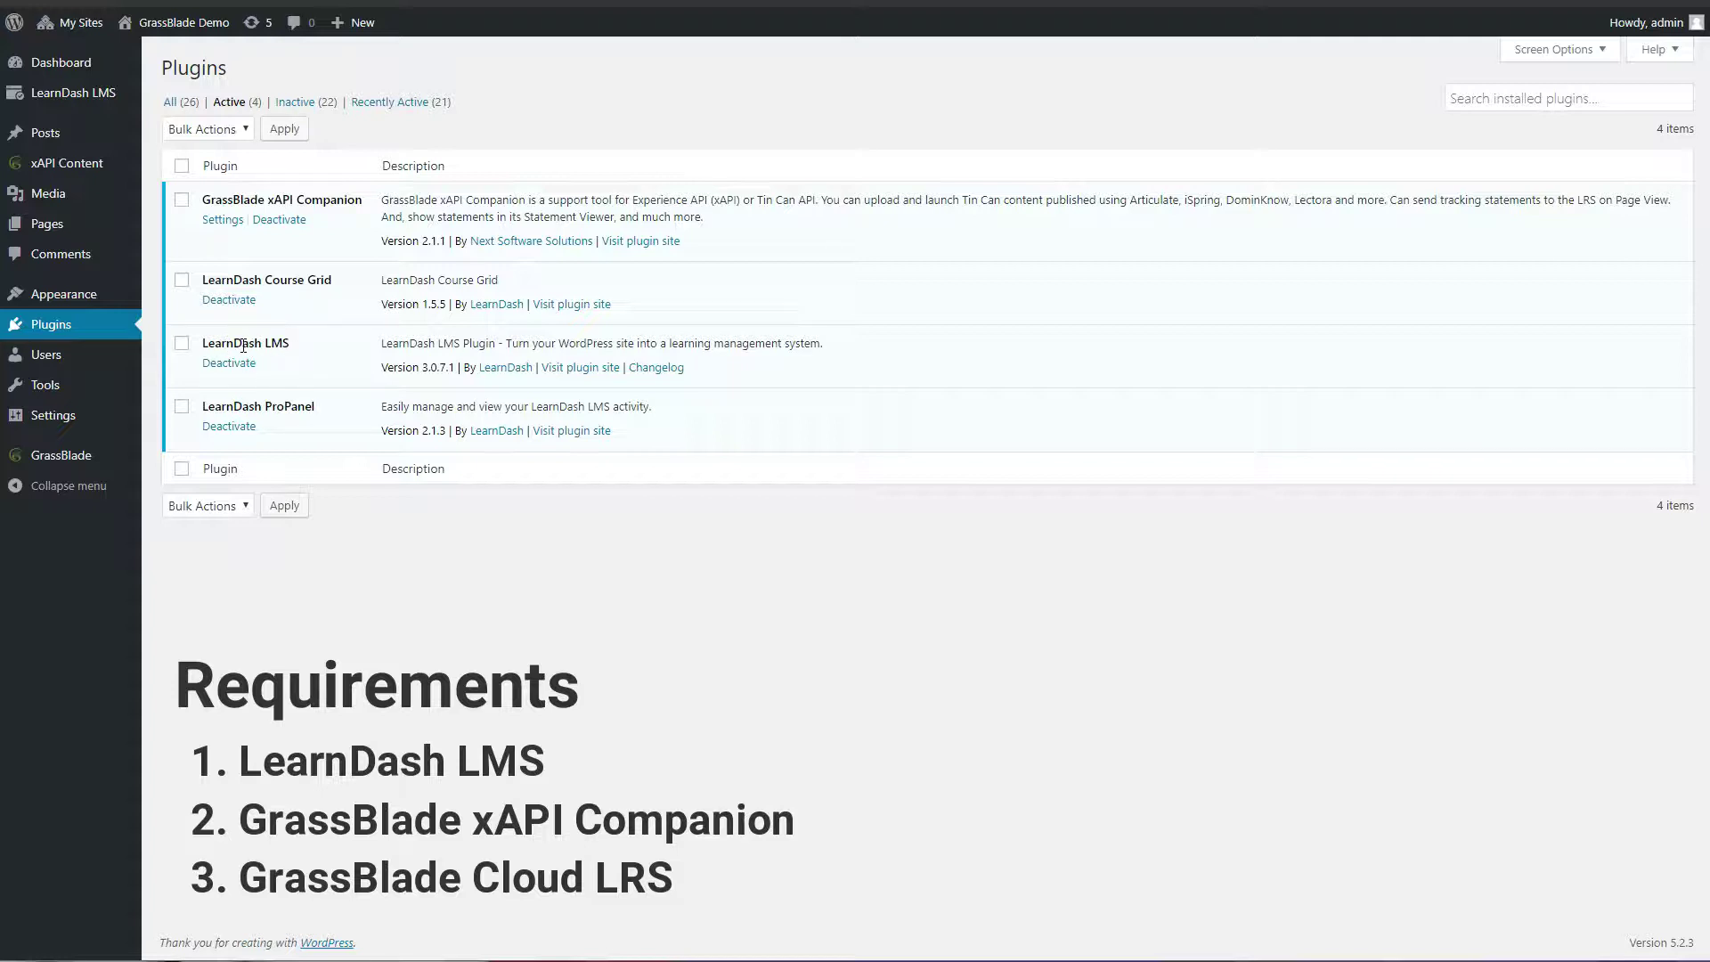
# Create a new xAPI Content item titled 'Demo Articulate Storyline 360 Content'.
pyautogui.click(77, 64)
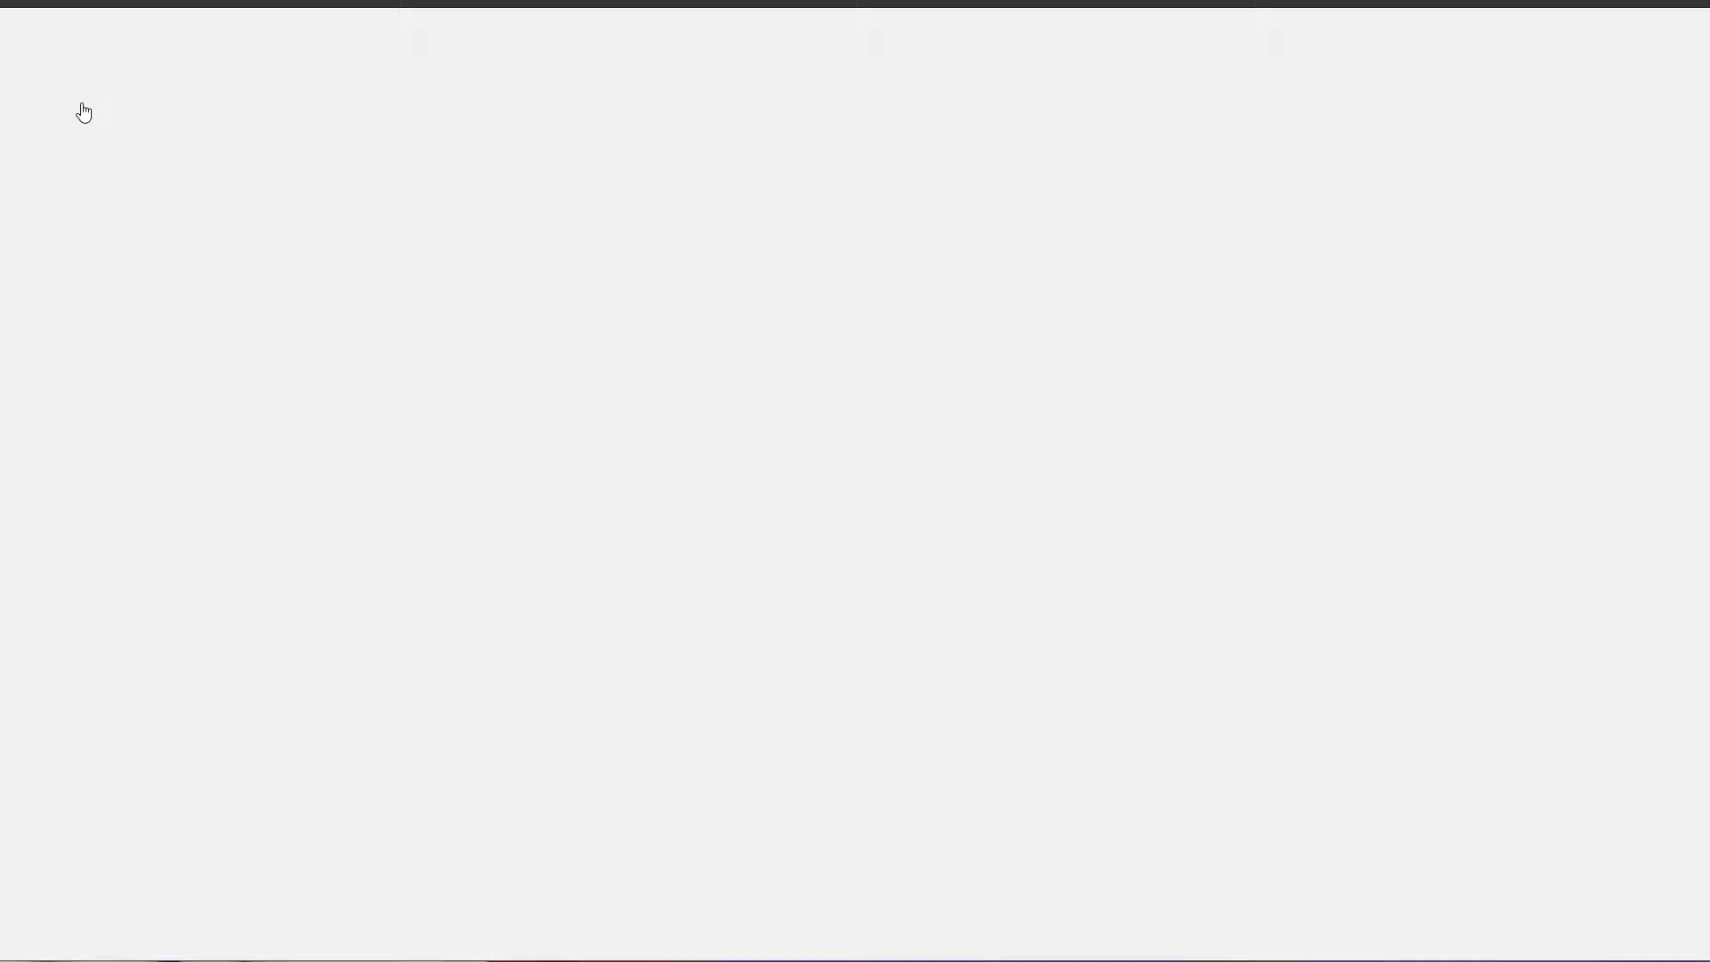
pyautogui.moveTo(93, 234)
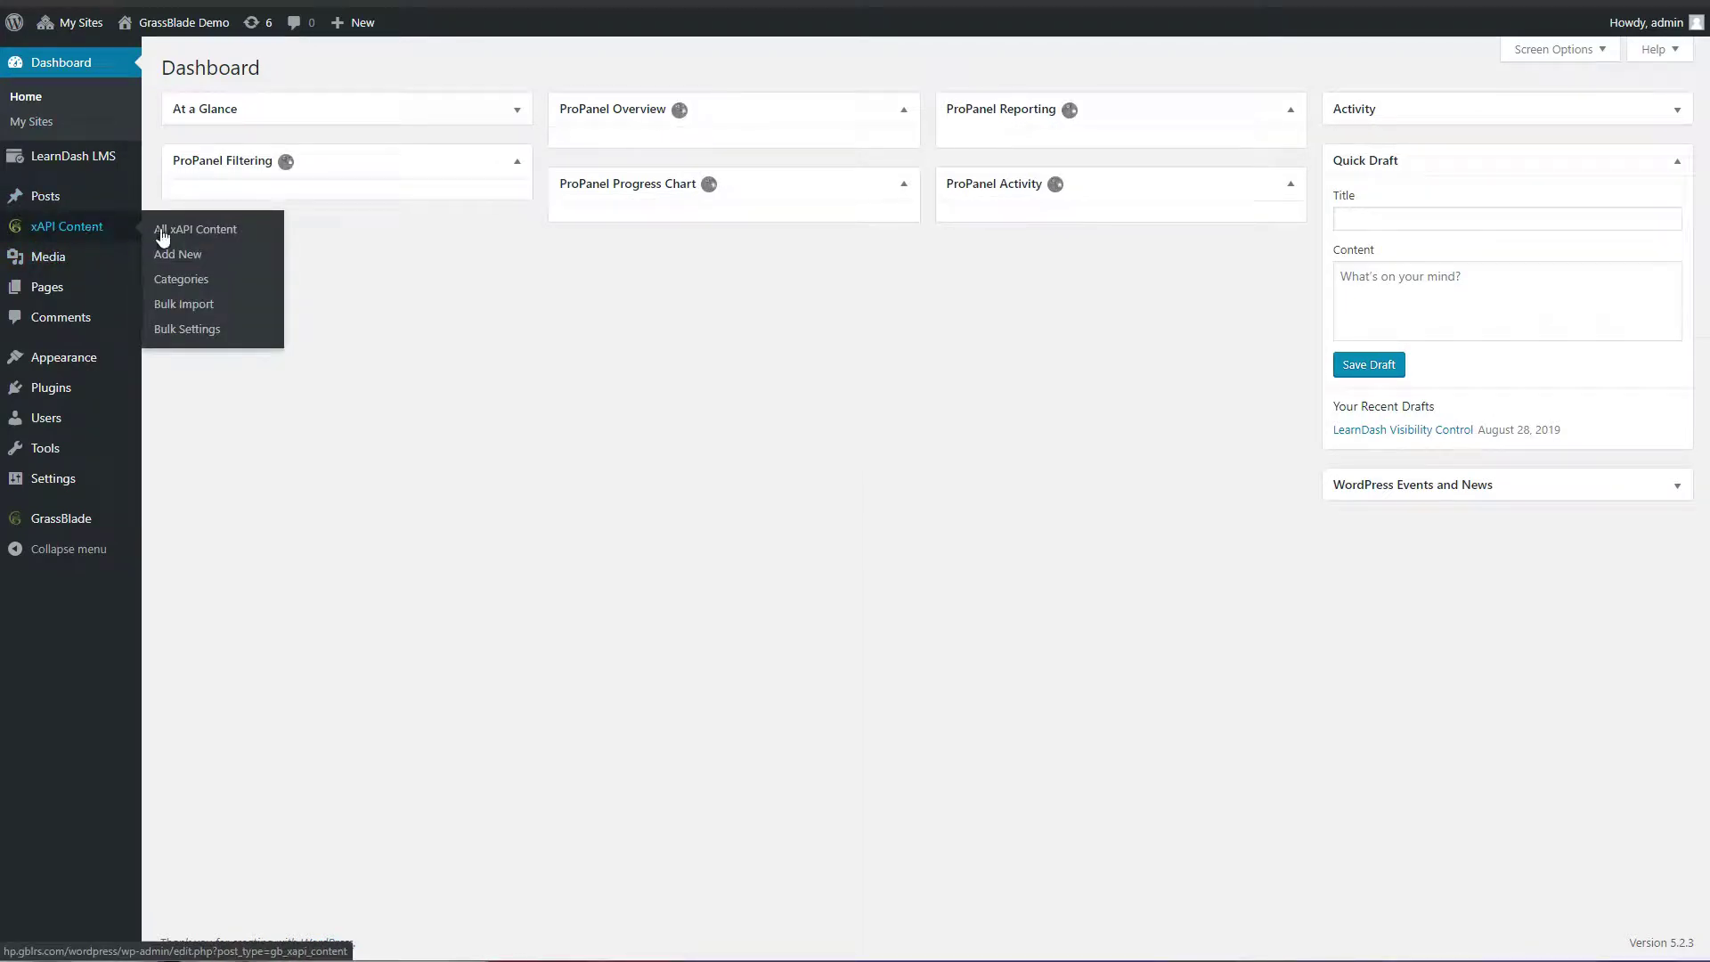
pyautogui.click(166, 234)
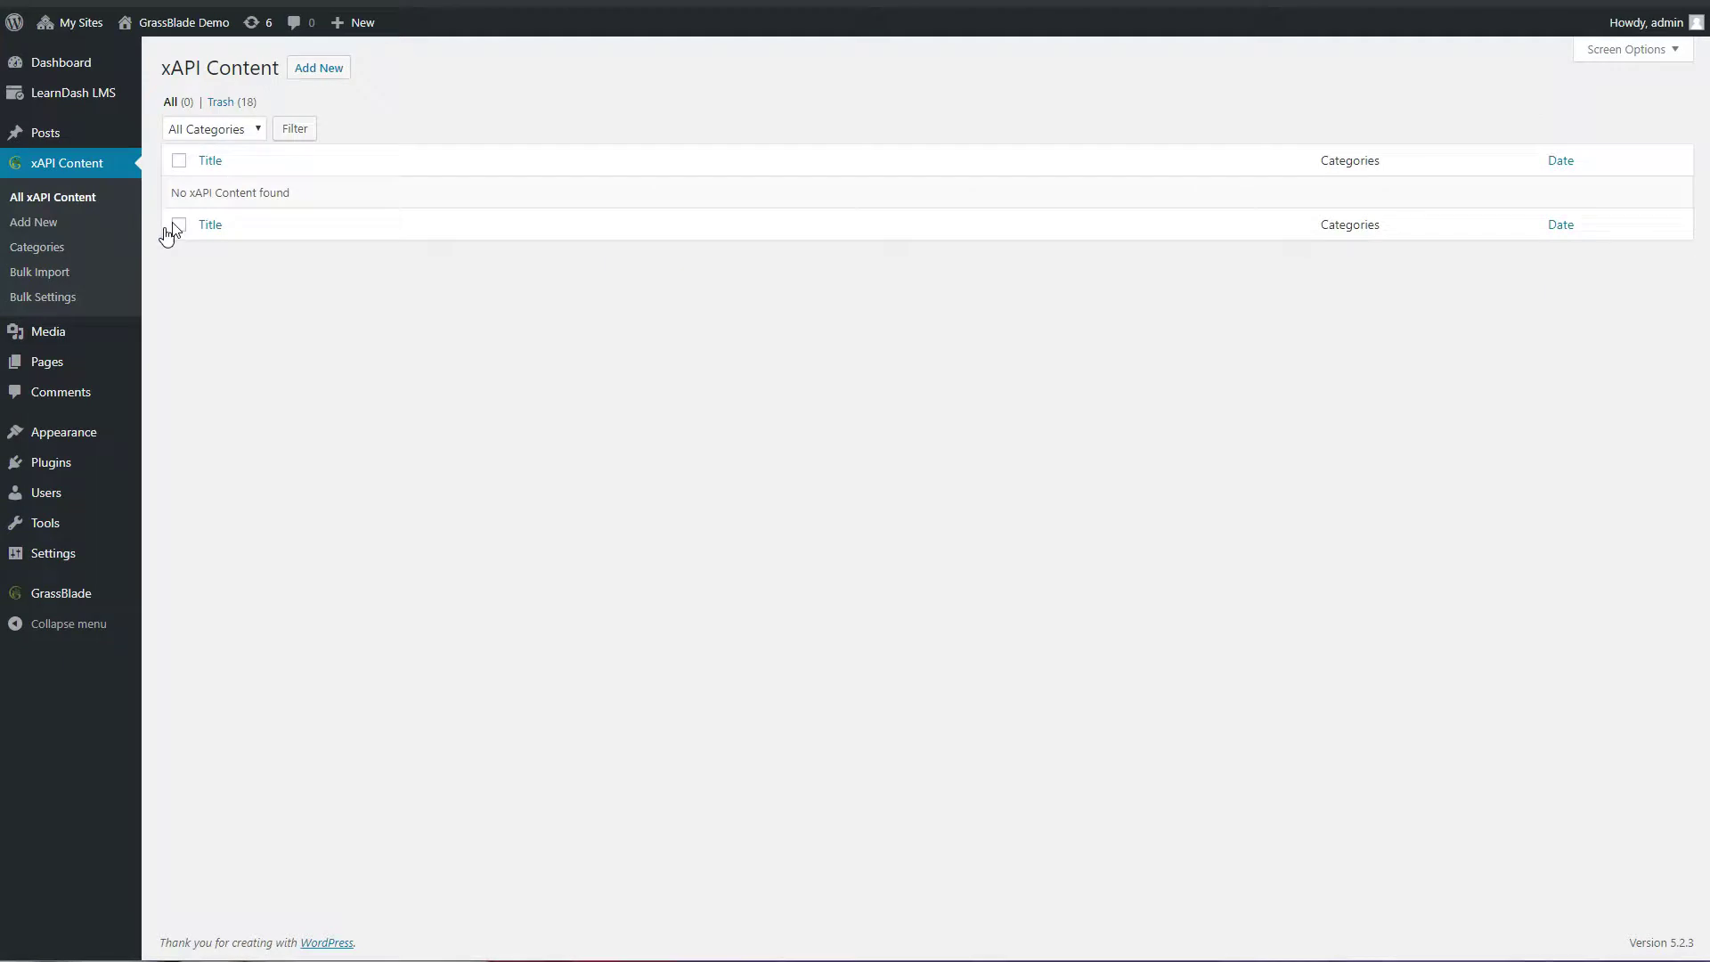
pyautogui.click(311, 69)
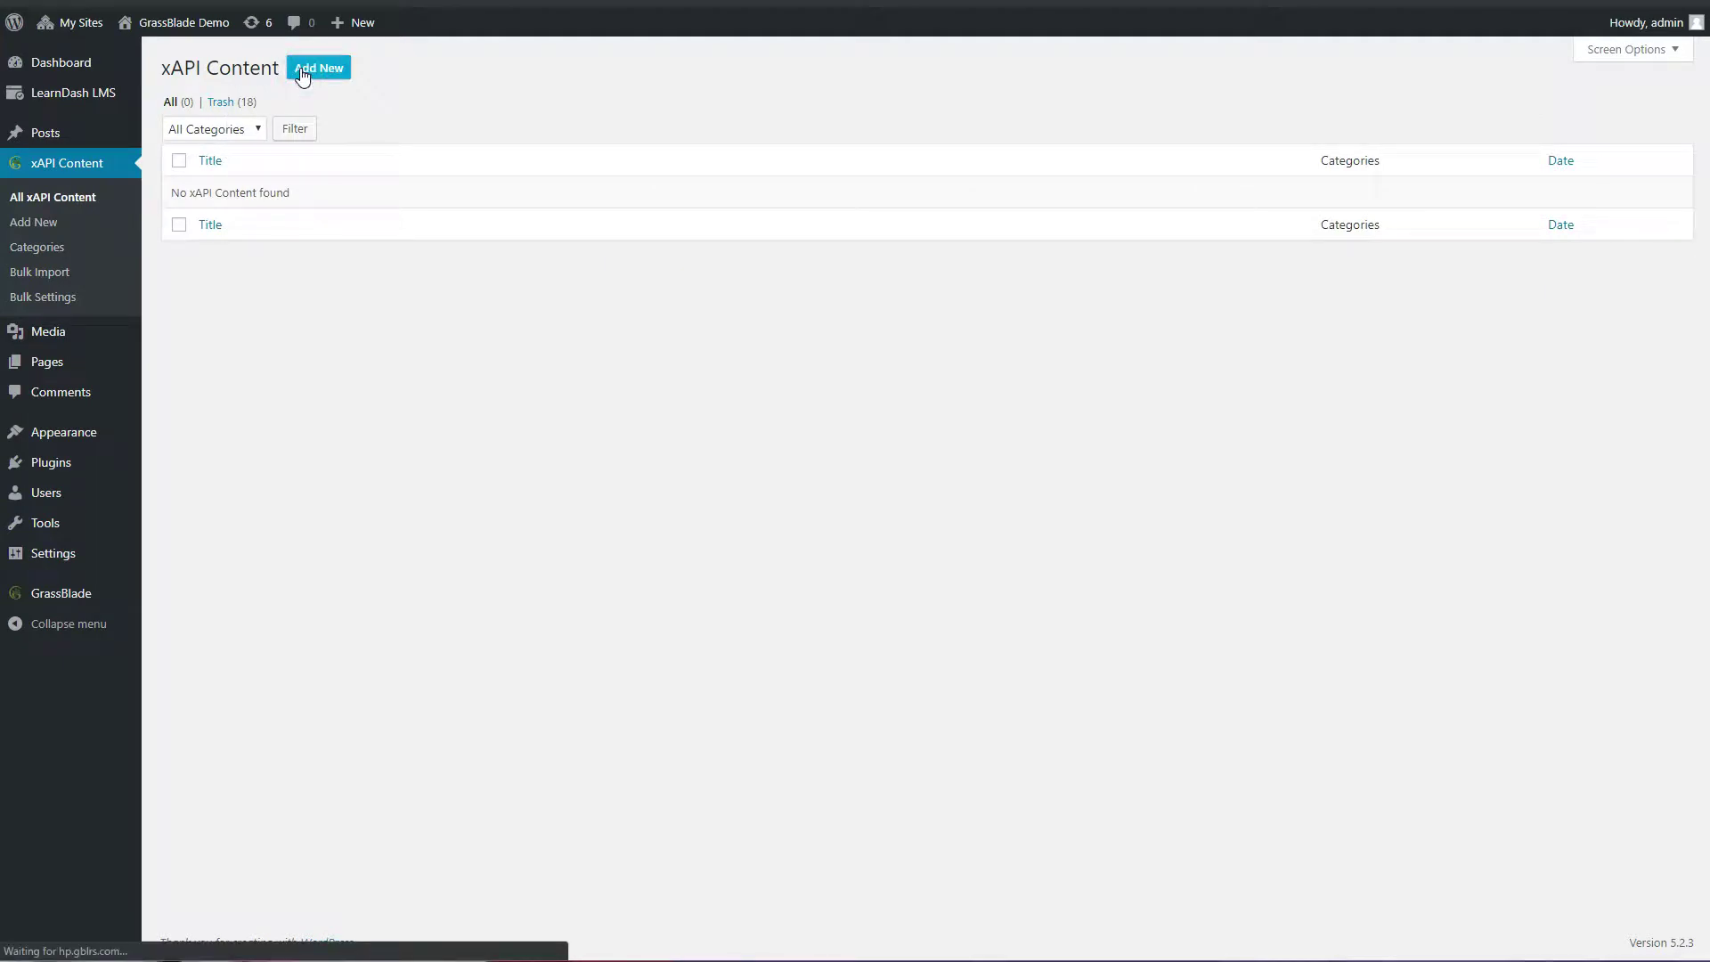
pyautogui.write('Demo Articu')
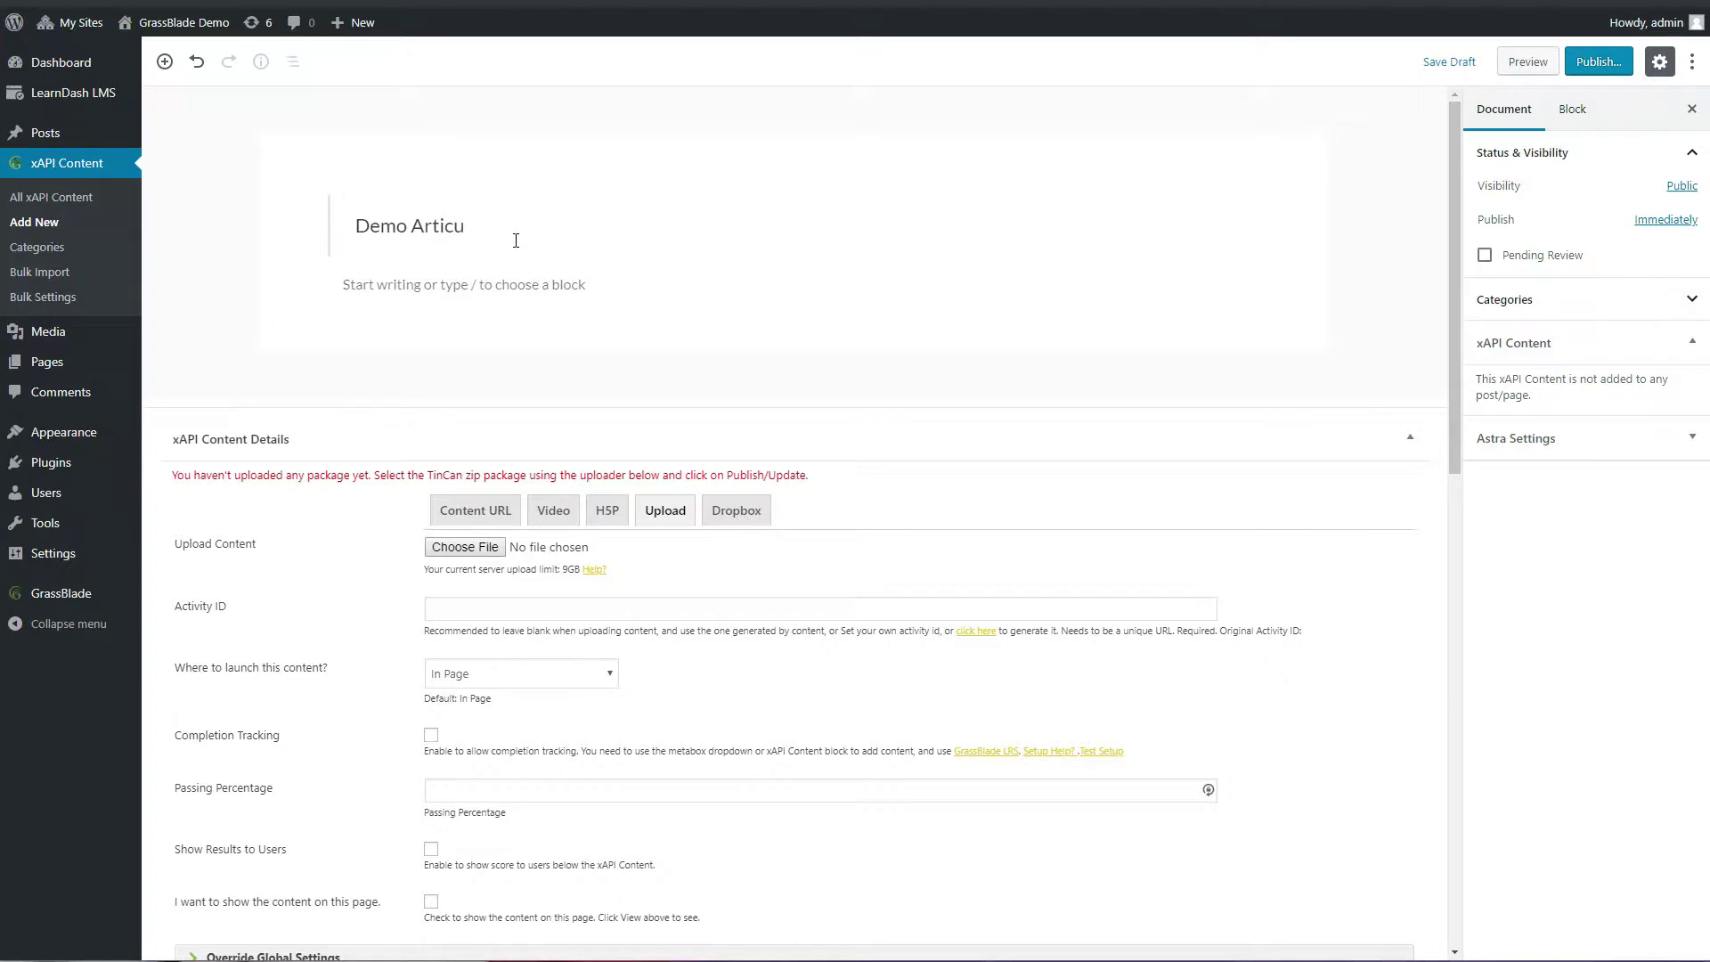
pyautogui.write('late Storyline 360 Content')
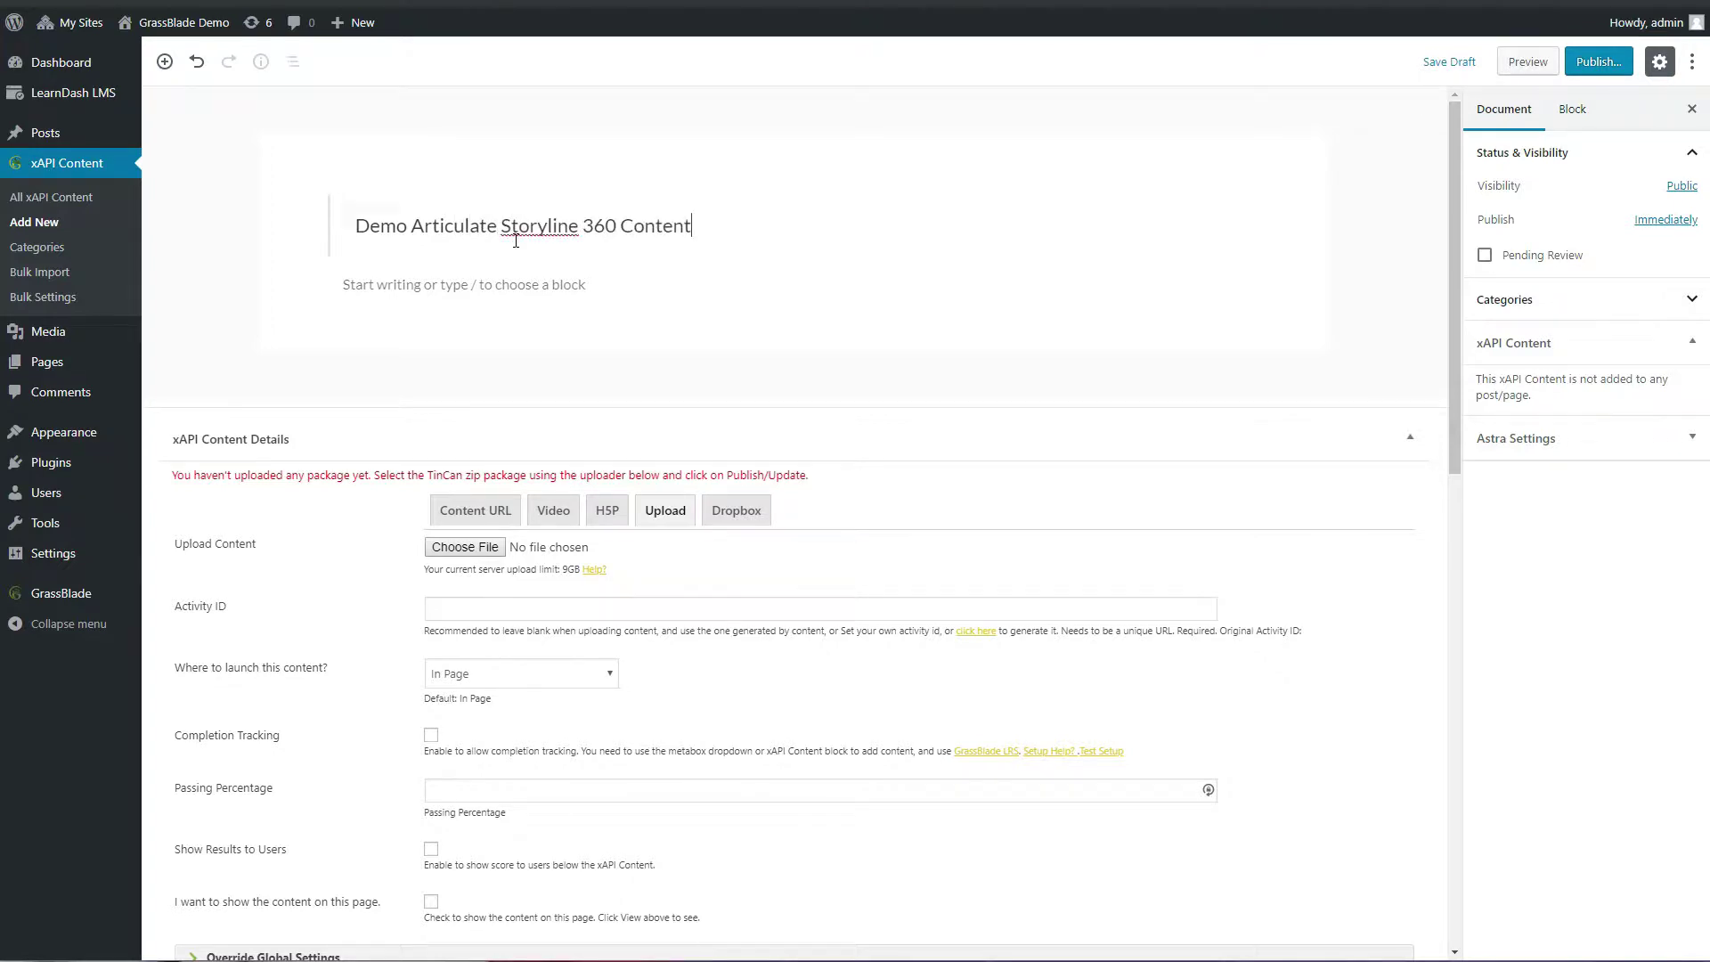
pyautogui.press('Return')
# Upload the Quiz Based completion Storyline zip and enable completion tracking, score display and content display.
pyautogui.click(481, 547)
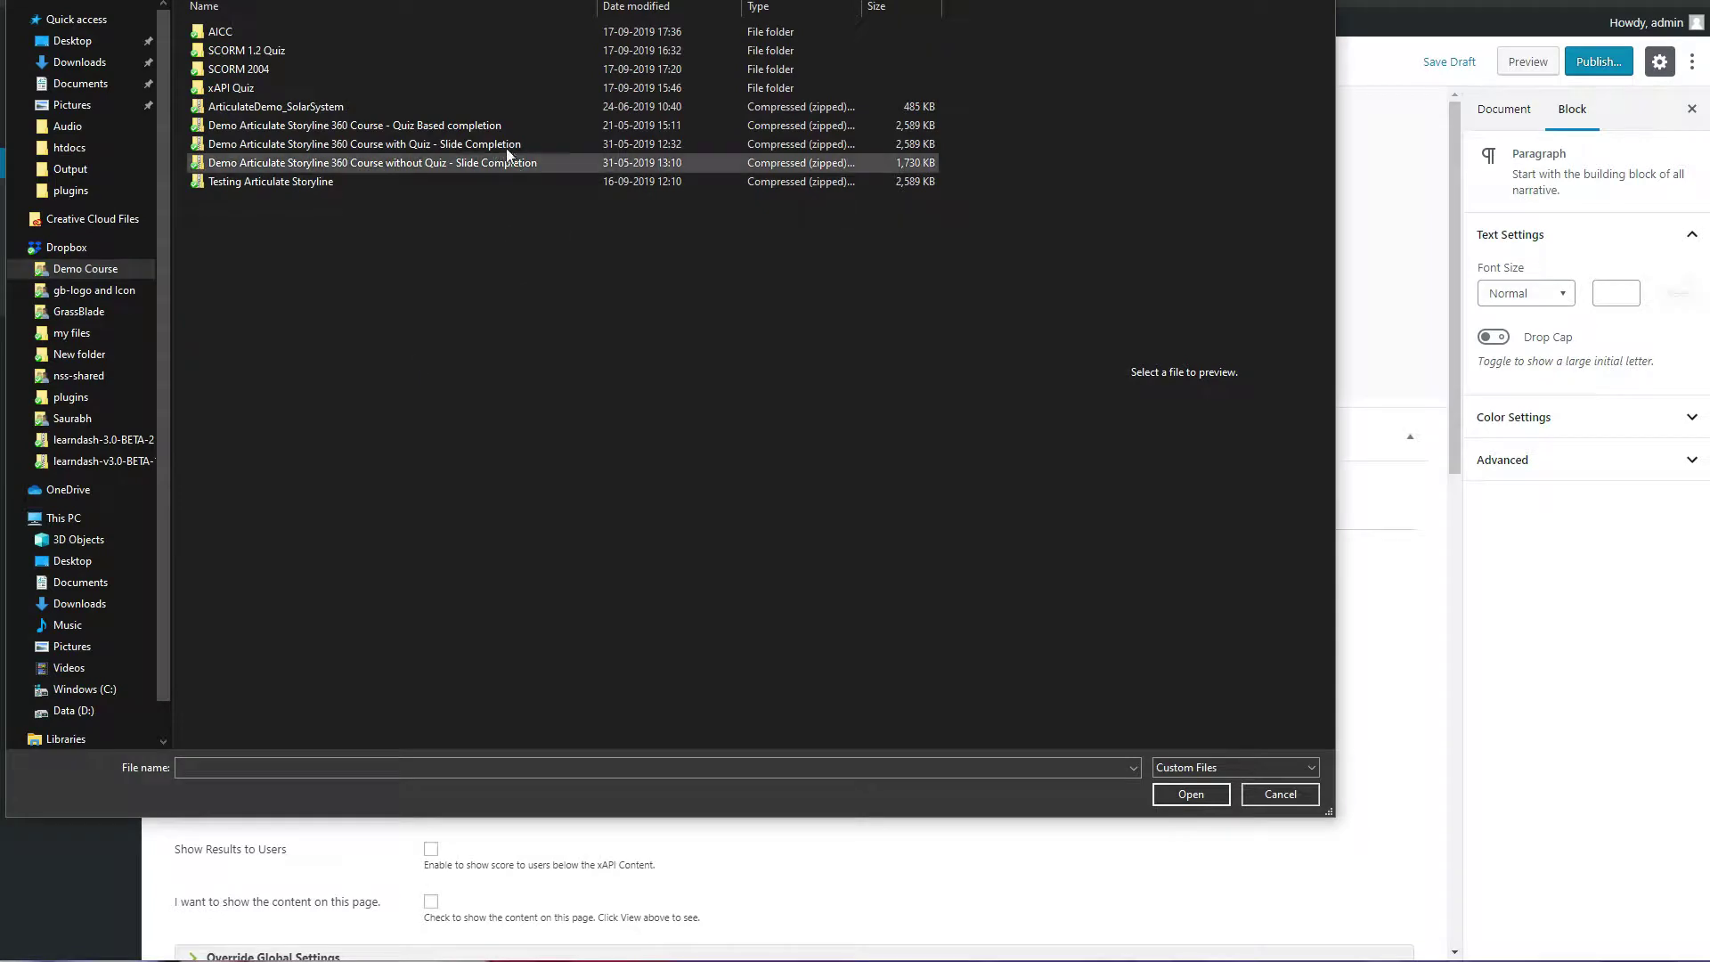
pyautogui.doubleClick(463, 127)
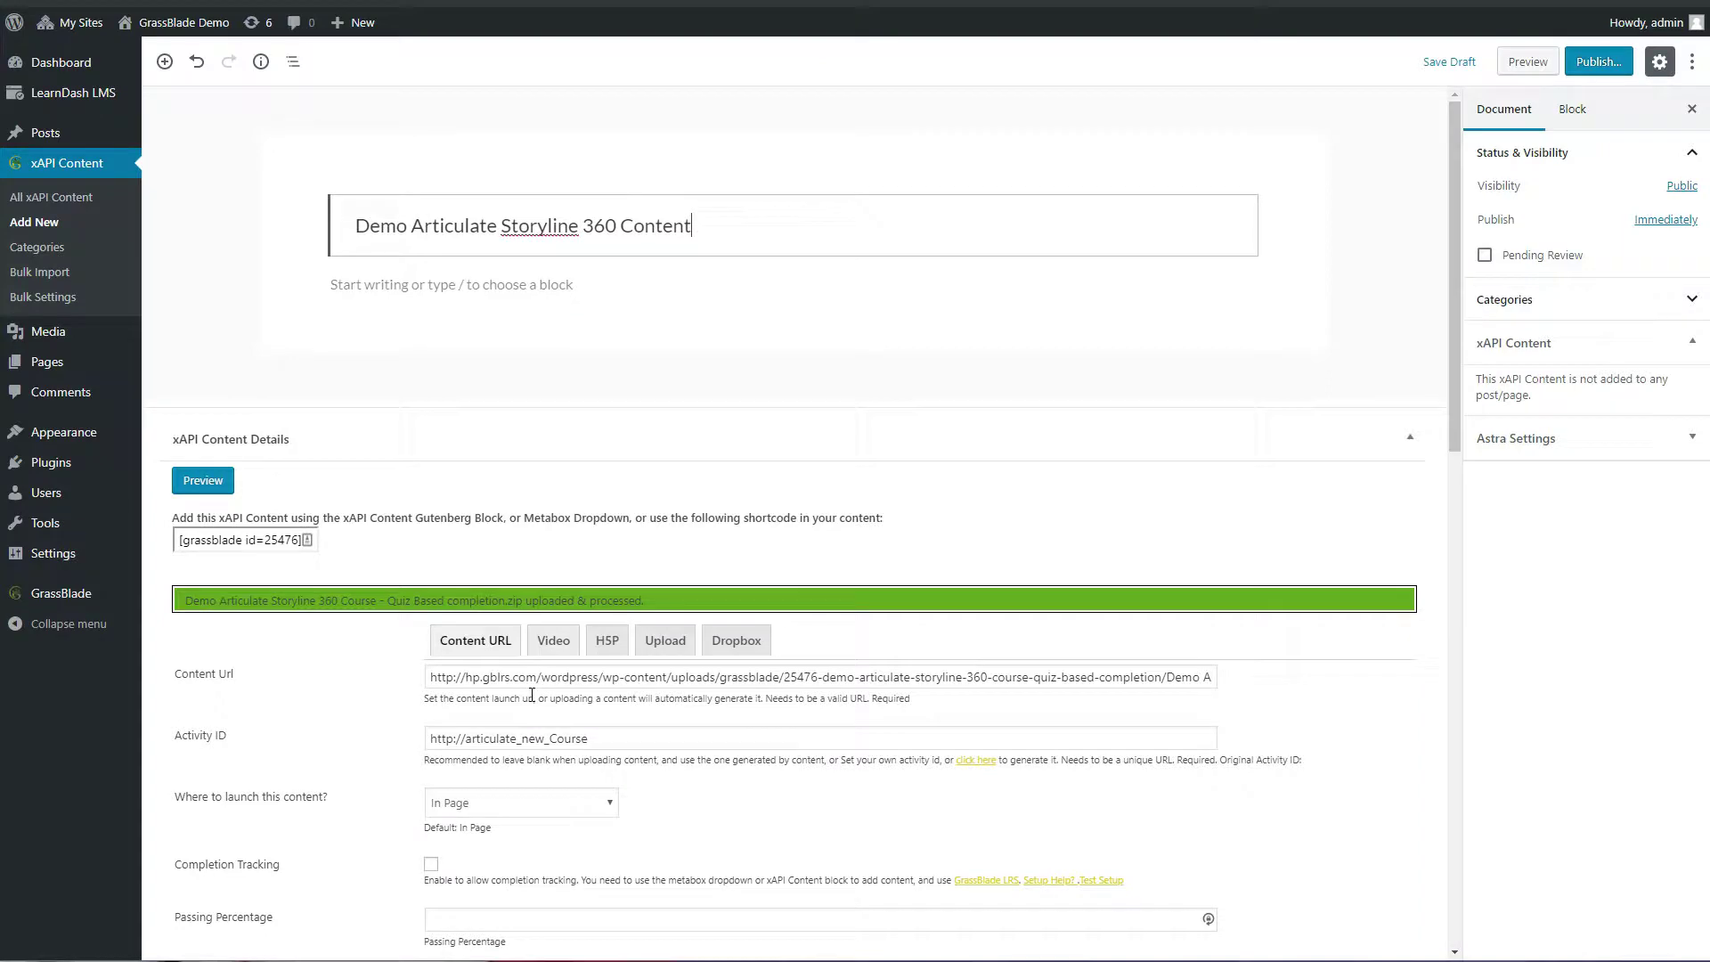
pyautogui.scroll(-4, 489, 706)
pyautogui.click(430, 512)
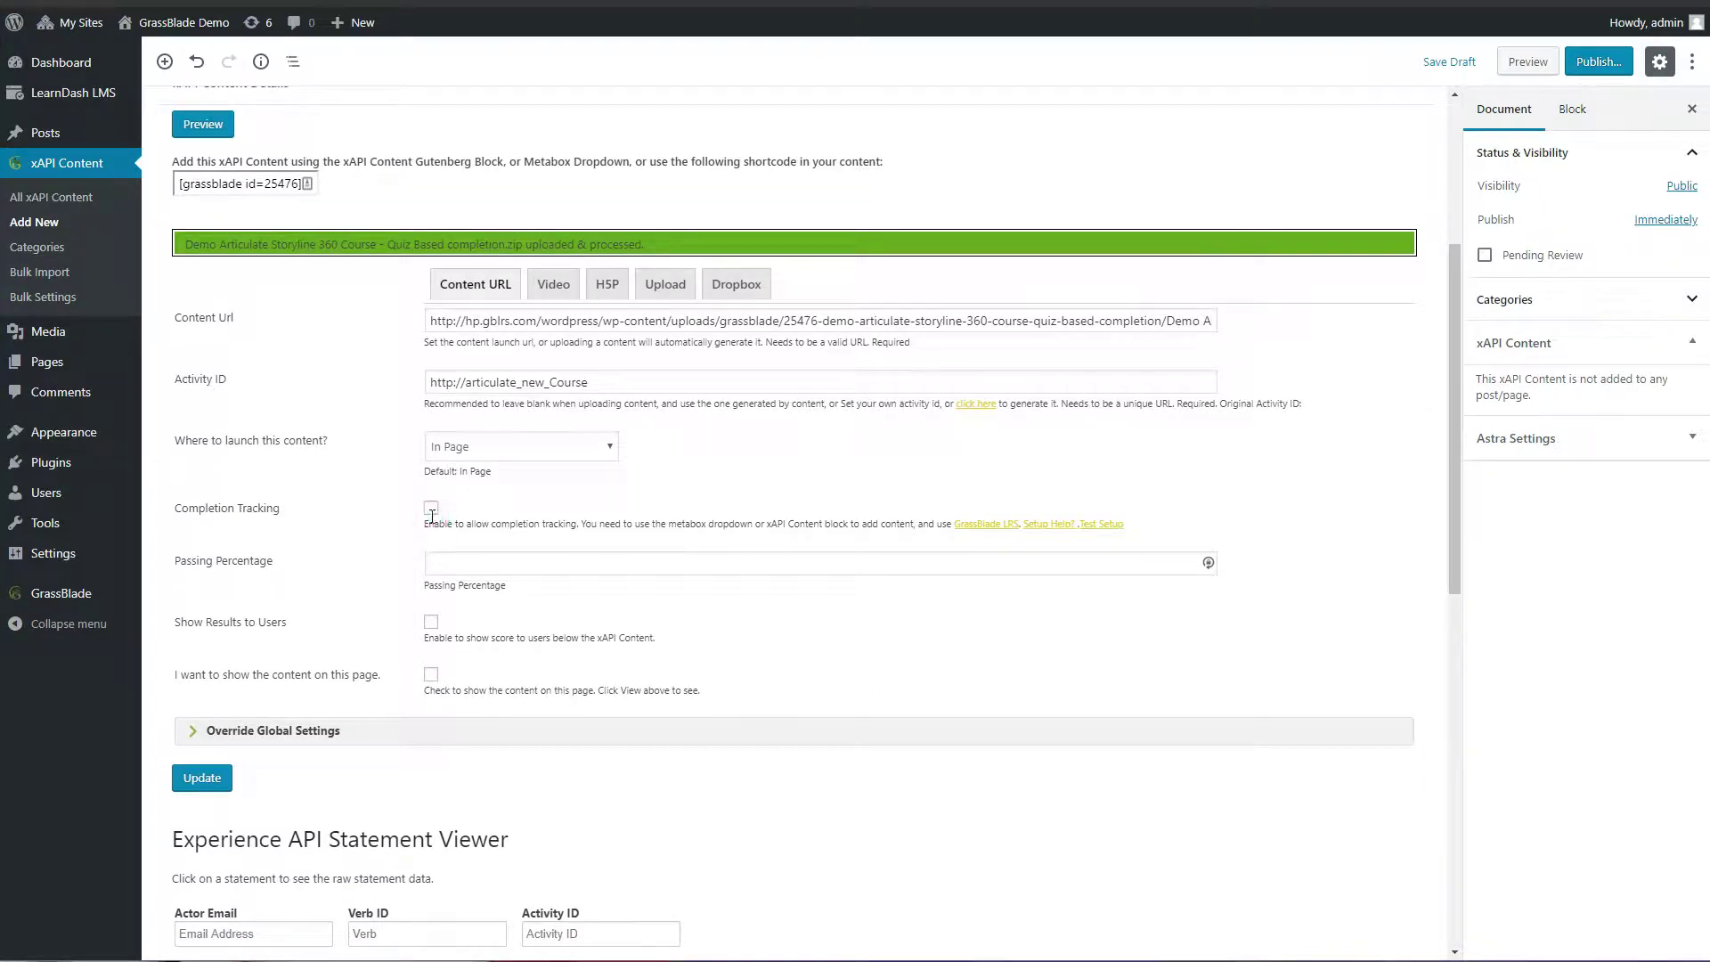
pyautogui.click(431, 509)
pyautogui.click(431, 622)
pyautogui.click(431, 675)
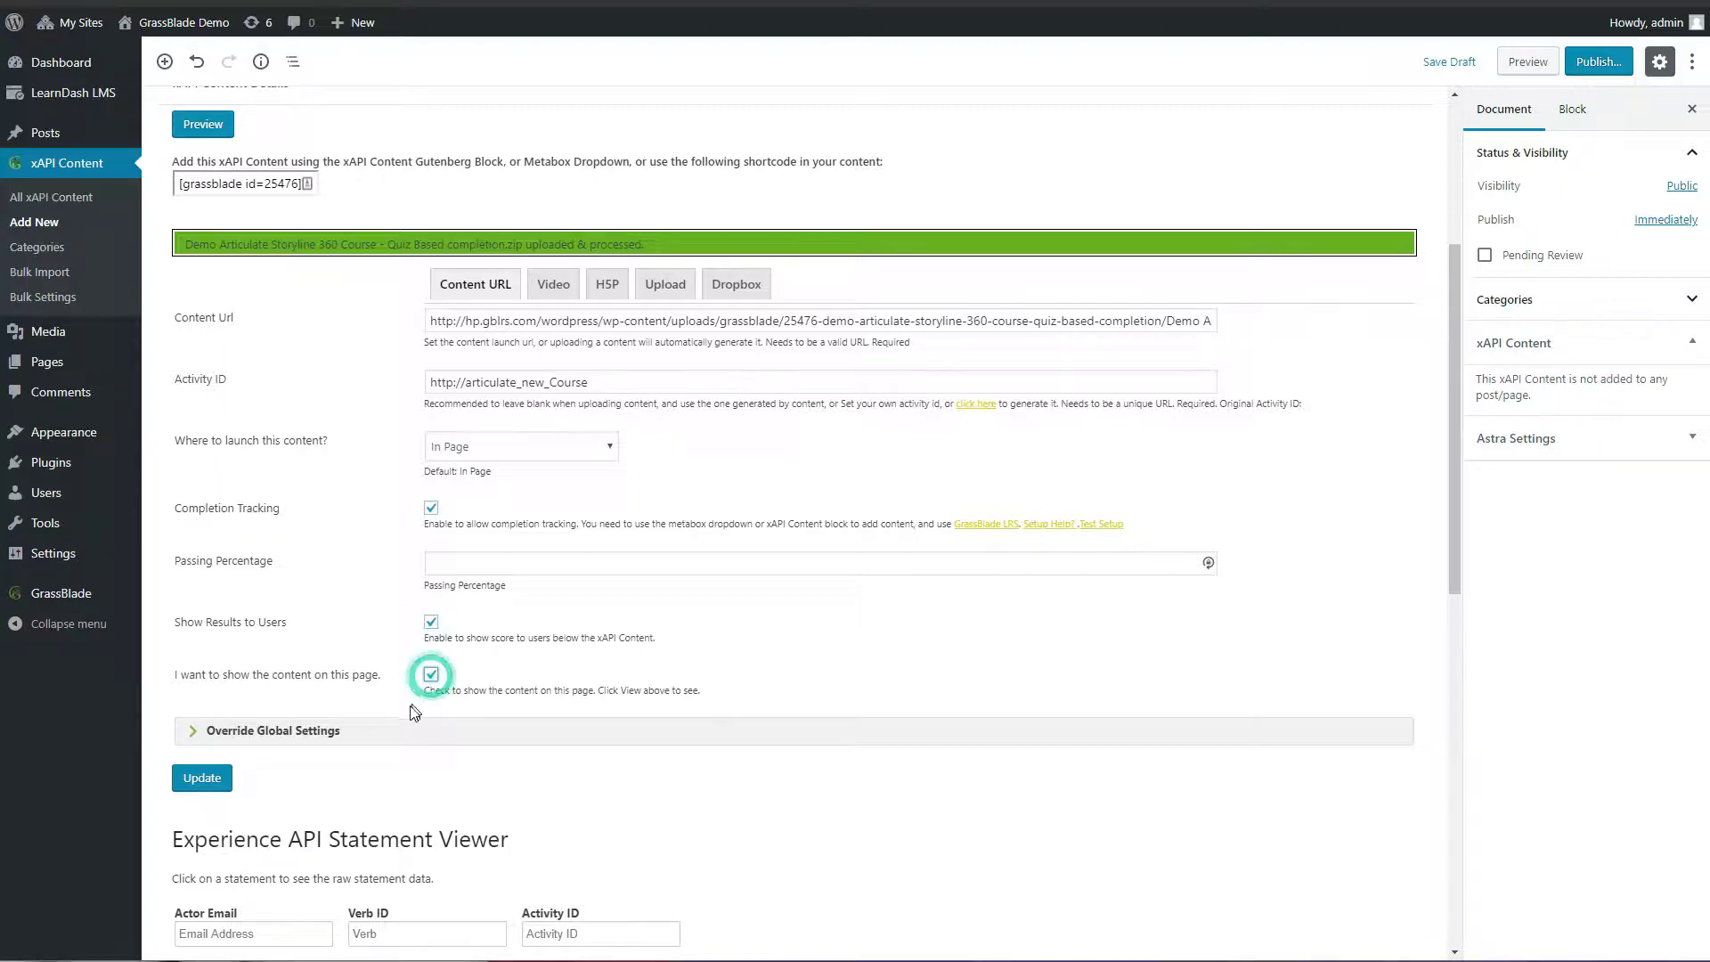
# Override global settings to size the content 16:9 with a locked aspect ratio.
pyautogui.click(252, 730)
pyautogui.scroll(-4, 396, 688)
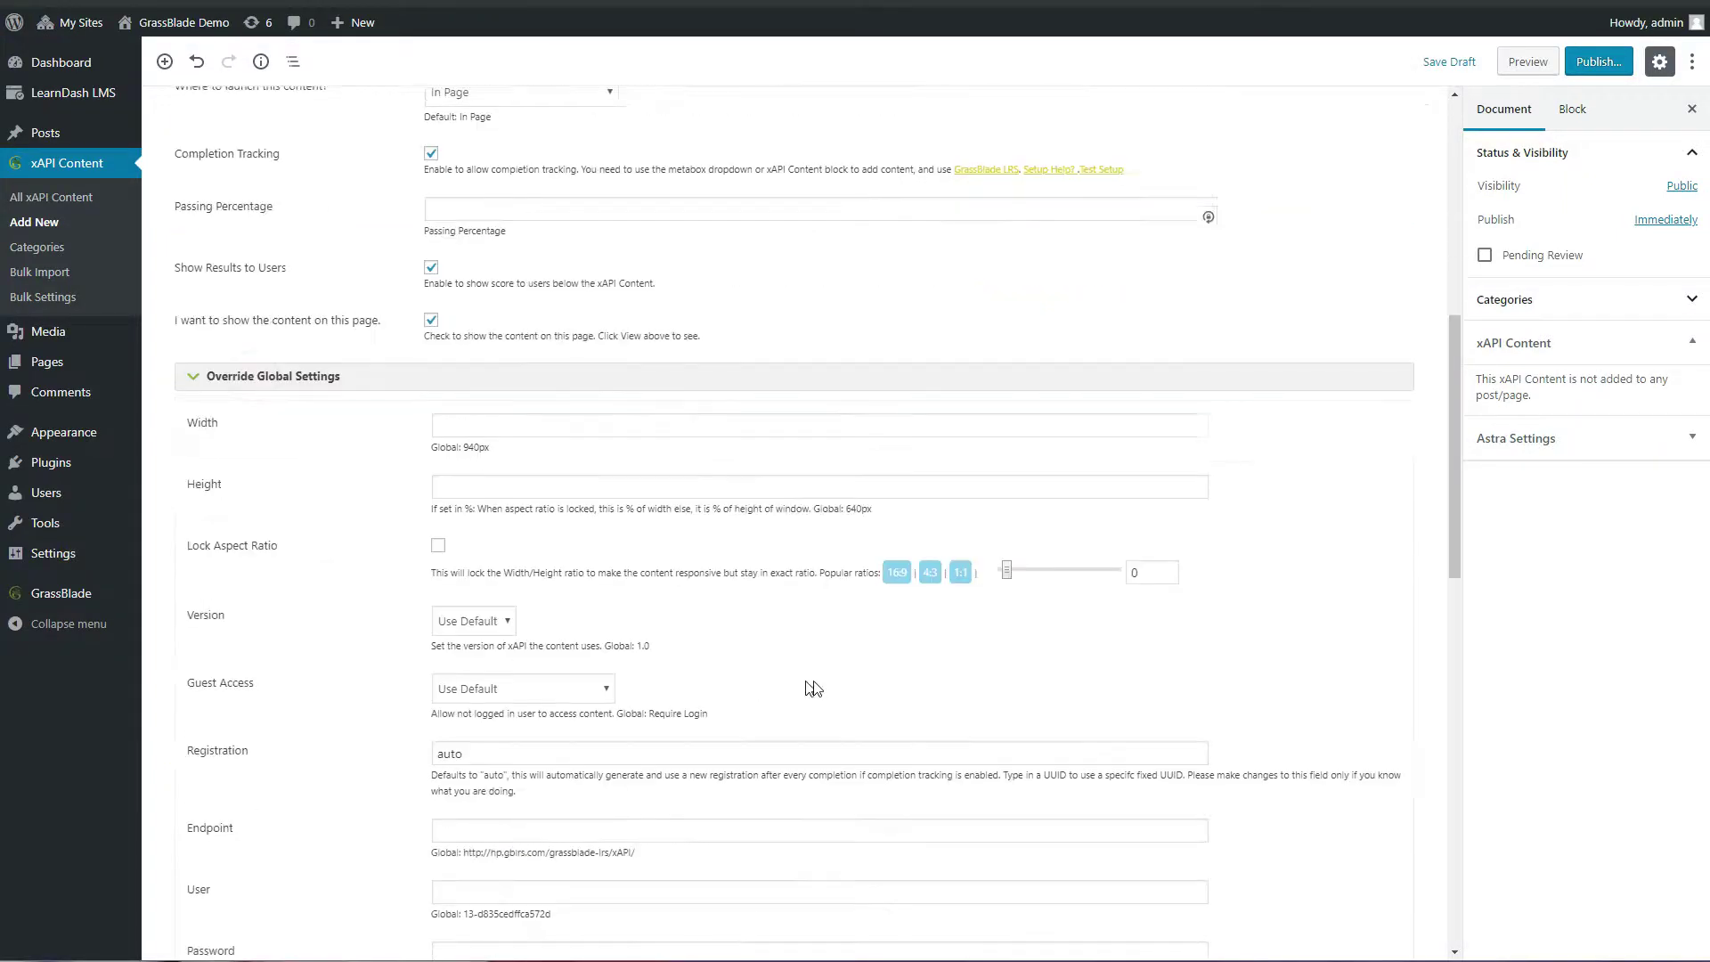
pyautogui.click(898, 572)
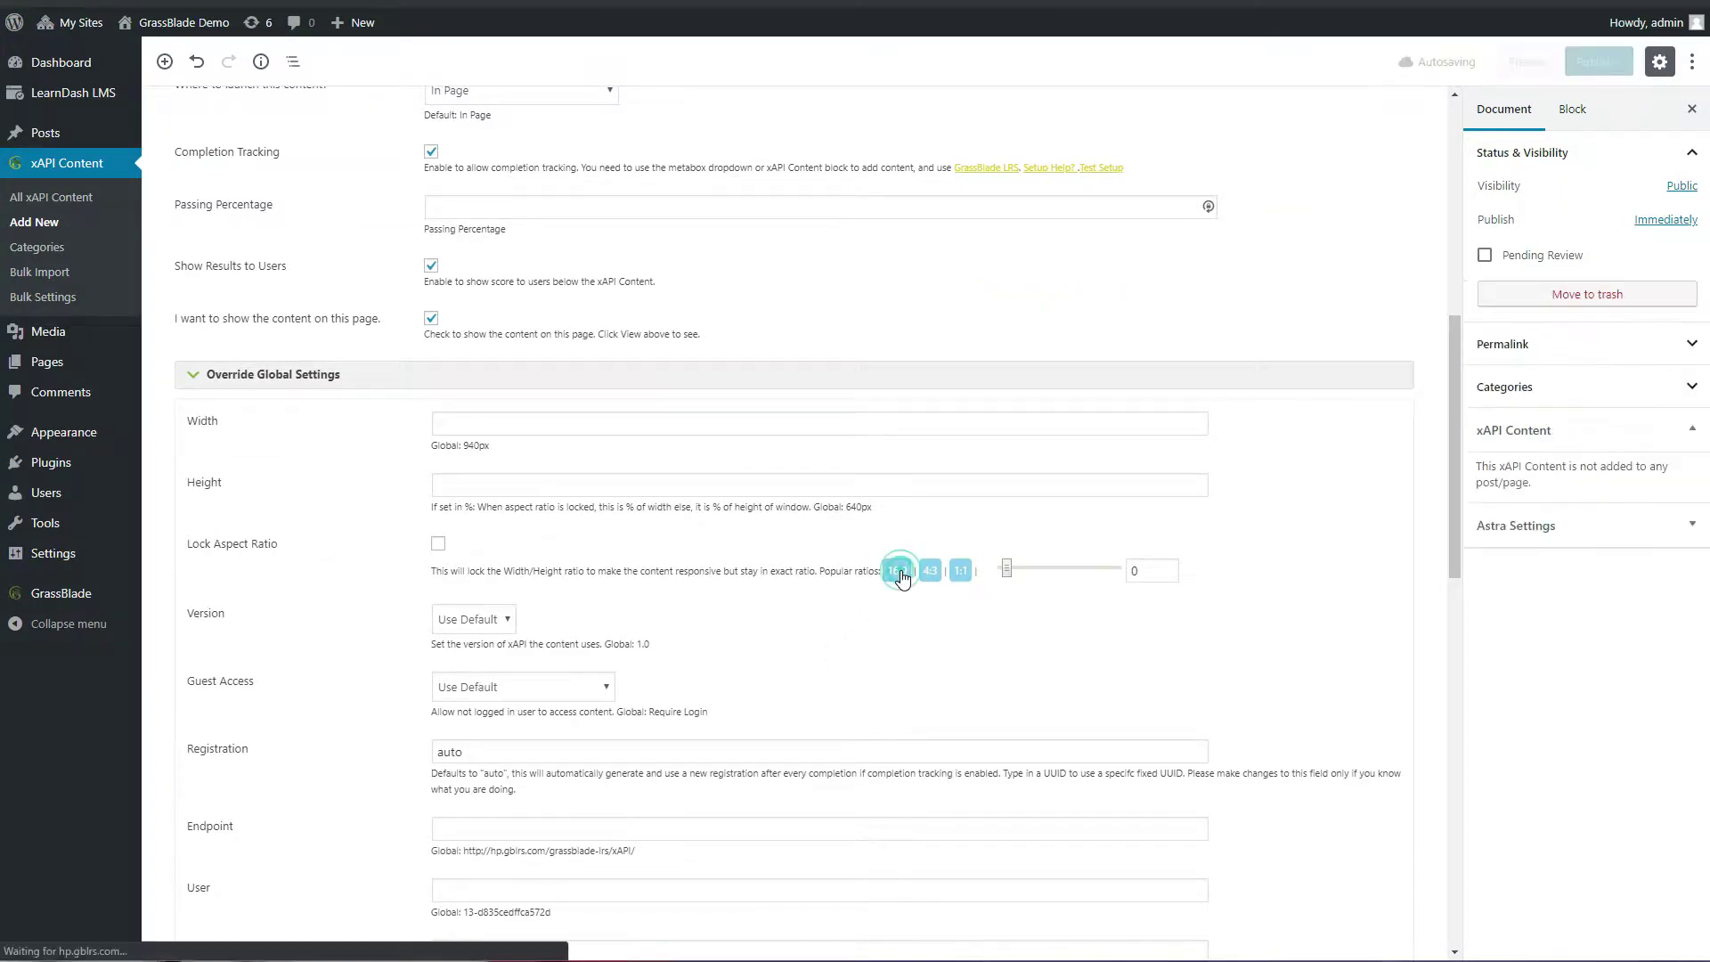
pyautogui.click(439, 543)
pyautogui.scroll(-5, 378, 623)
# Publish the xAPI content and save the latest changes.
pyautogui.click(206, 677)
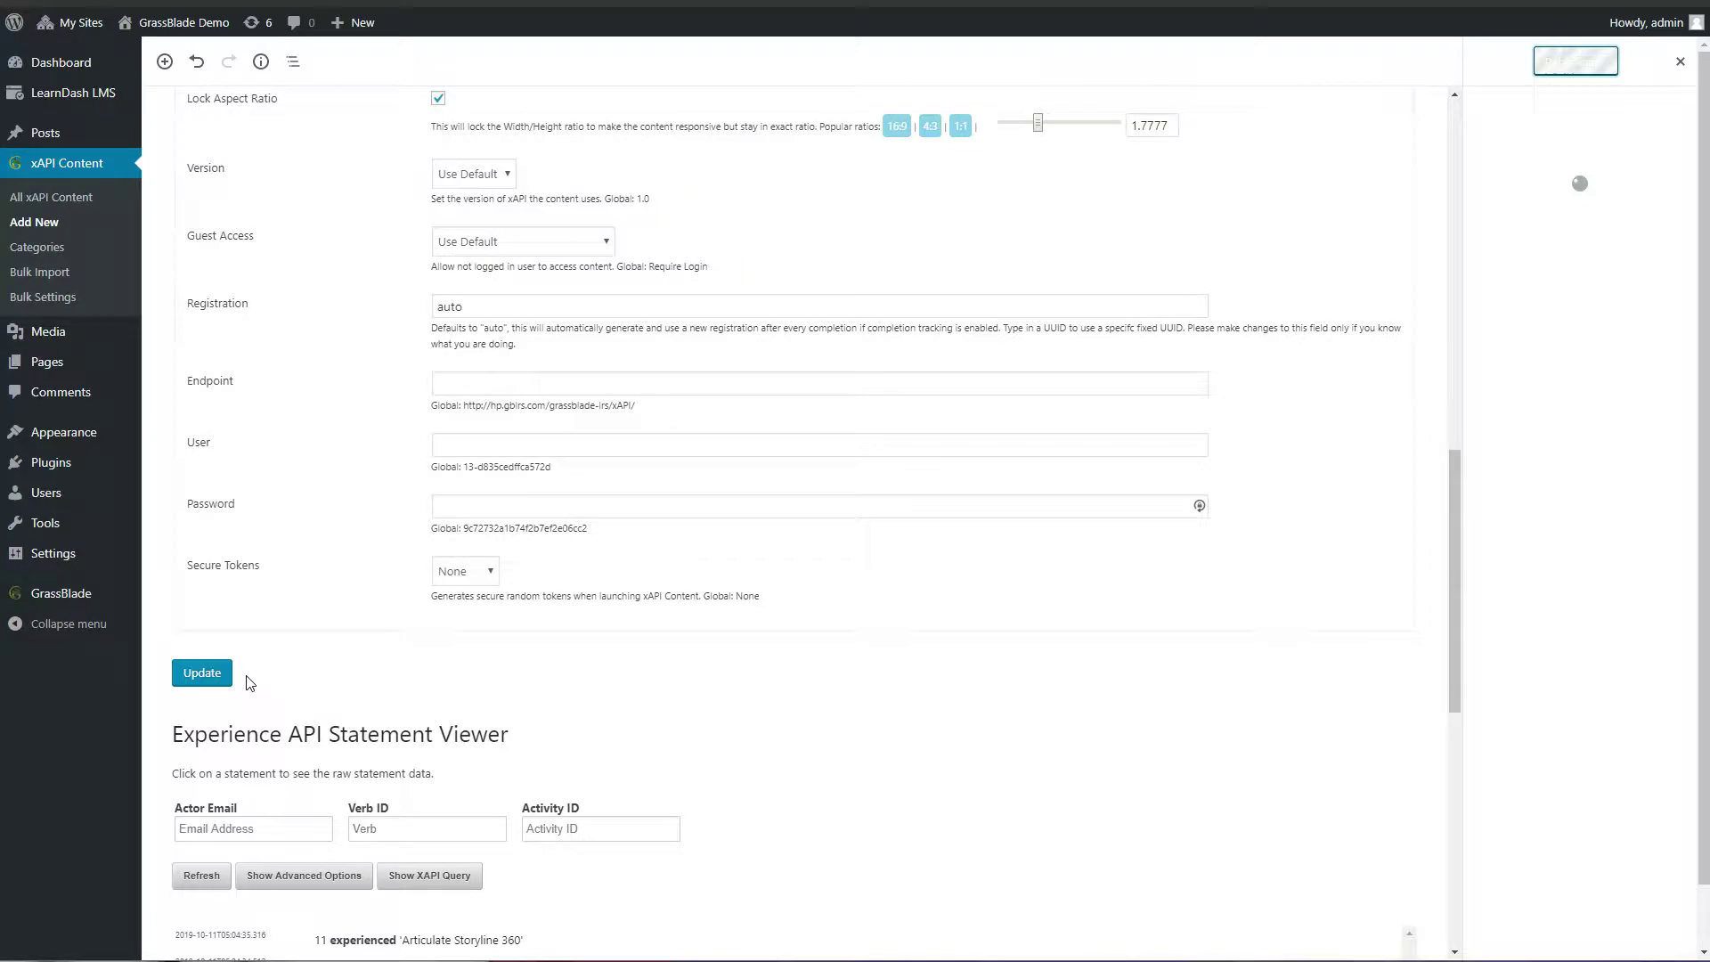
pyautogui.scroll(6, 1158, 297)
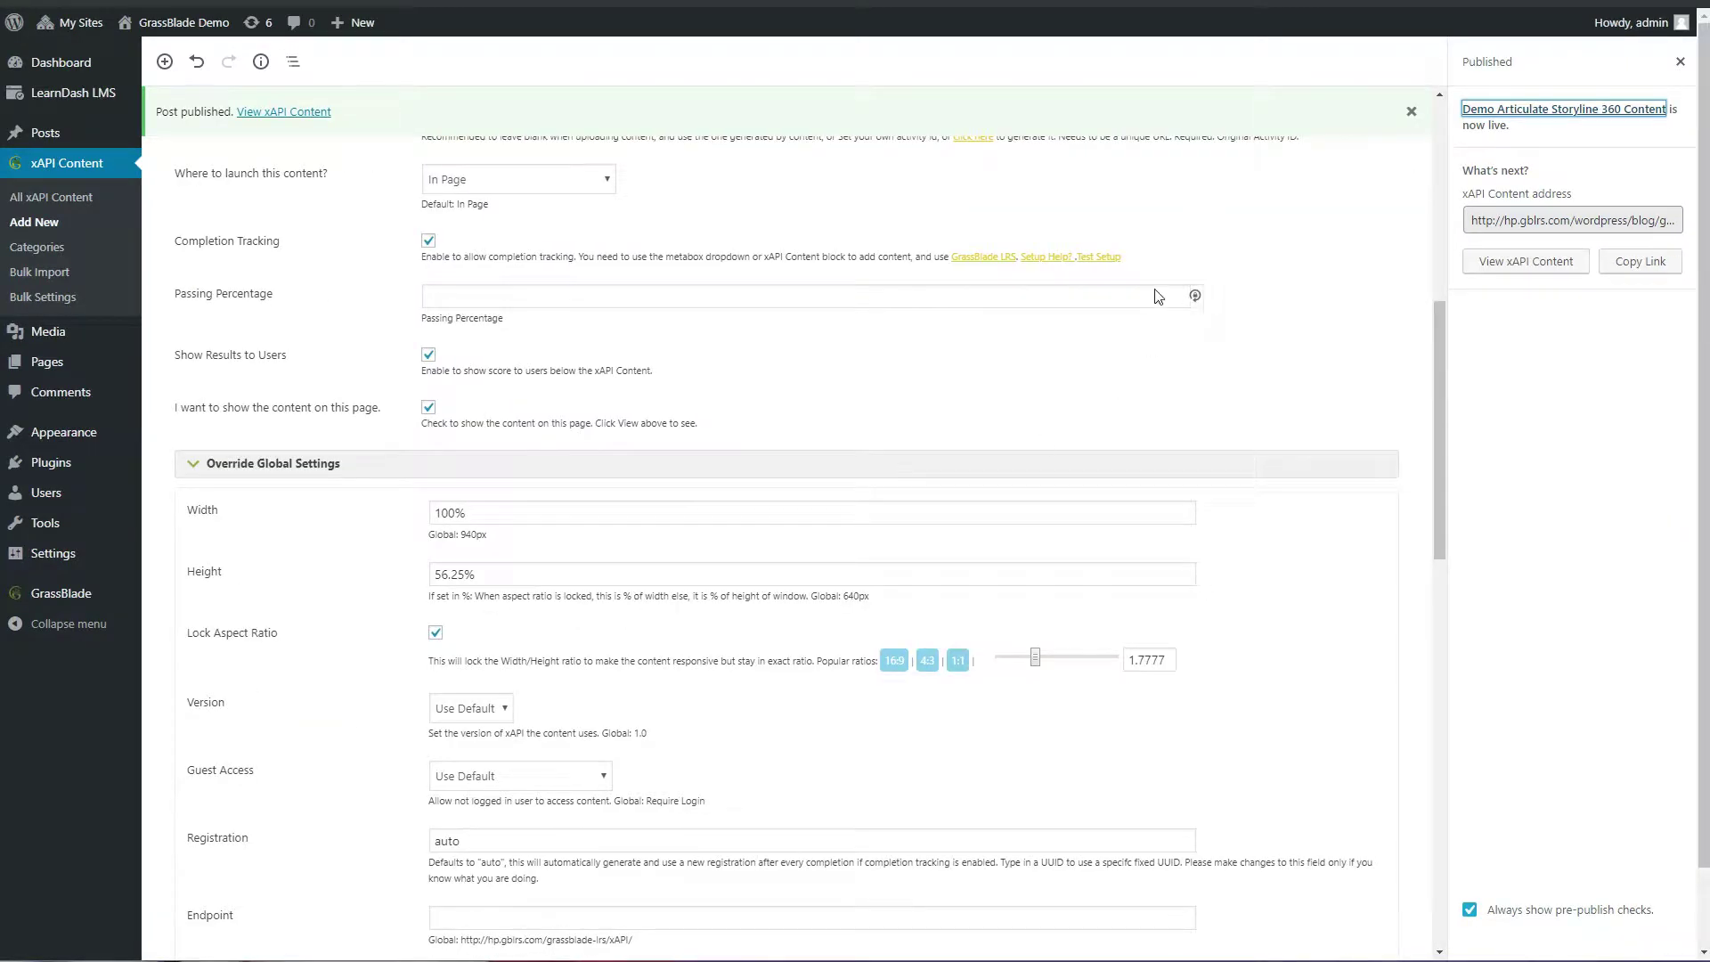
pyautogui.click(1409, 114)
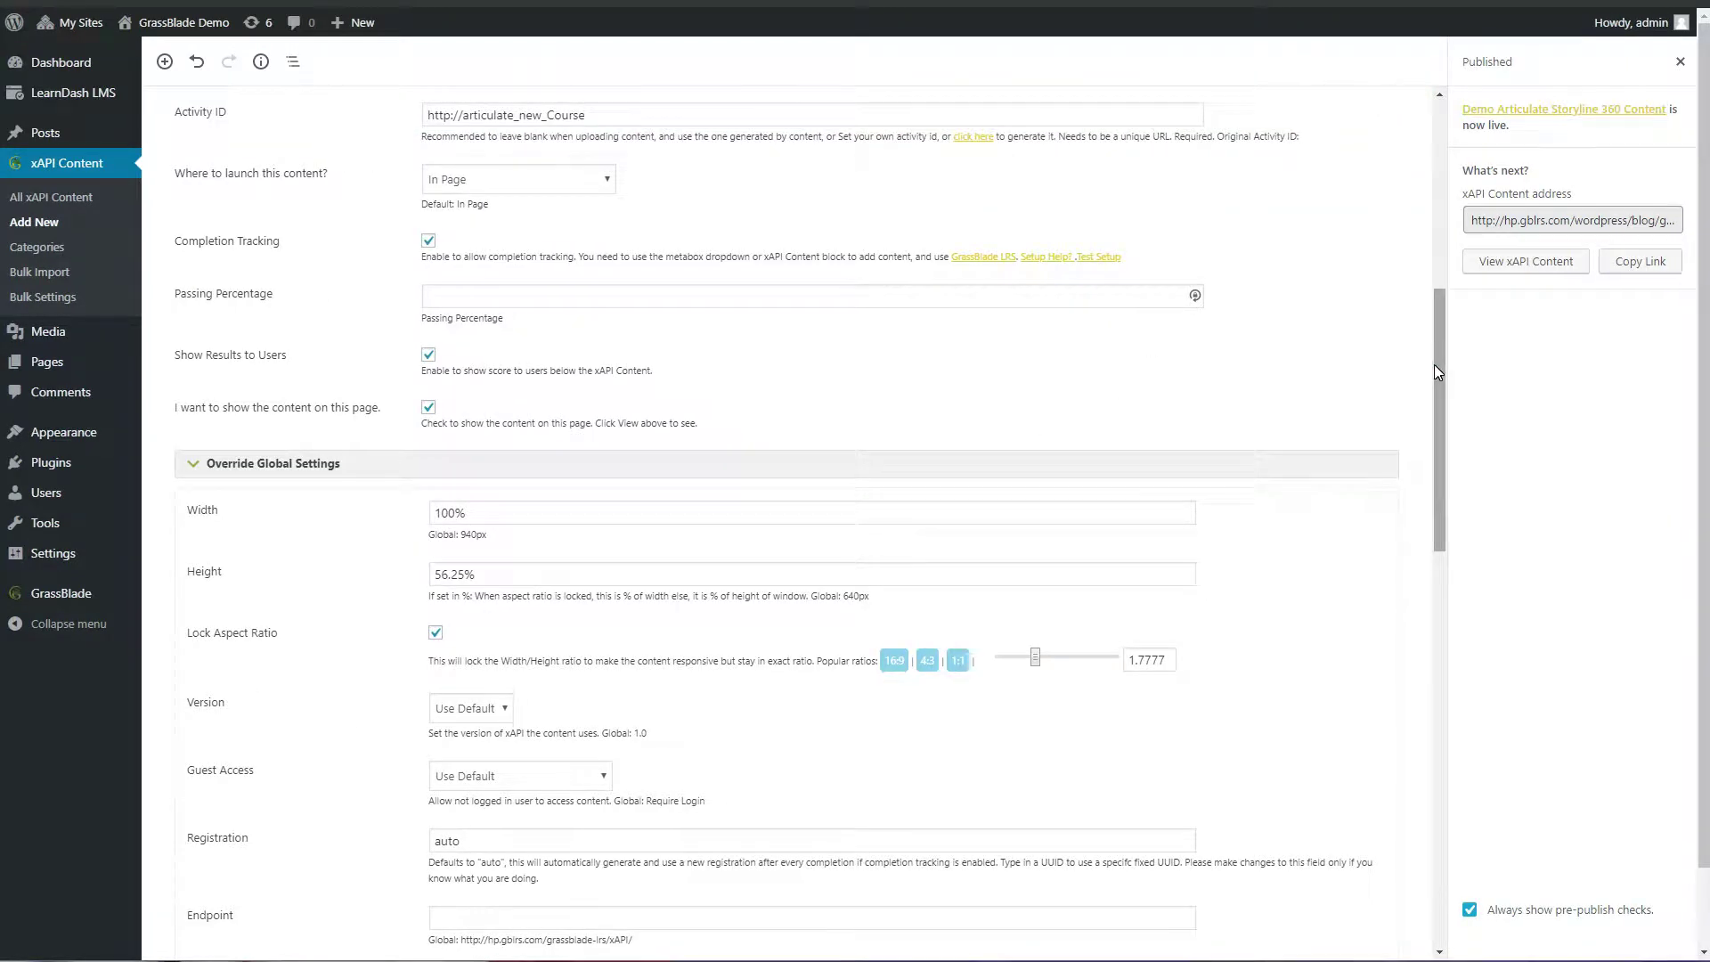
pyautogui.scroll(7, 1434, 365)
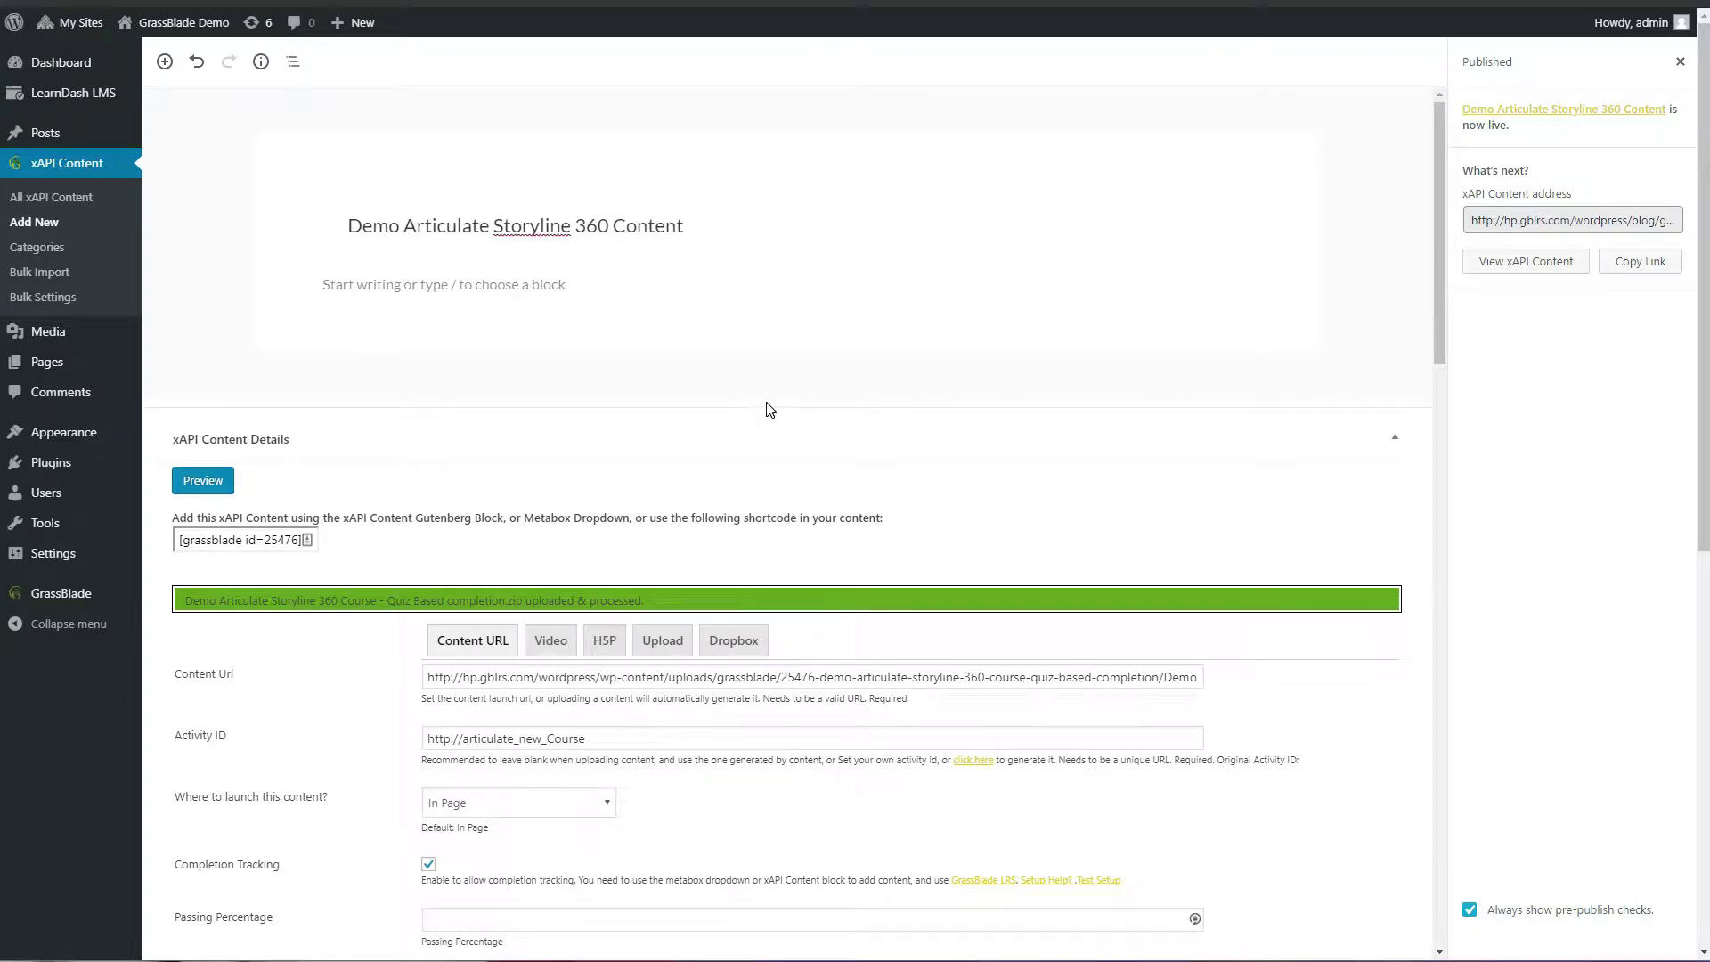
pyautogui.hotkey('ctrl', 's')
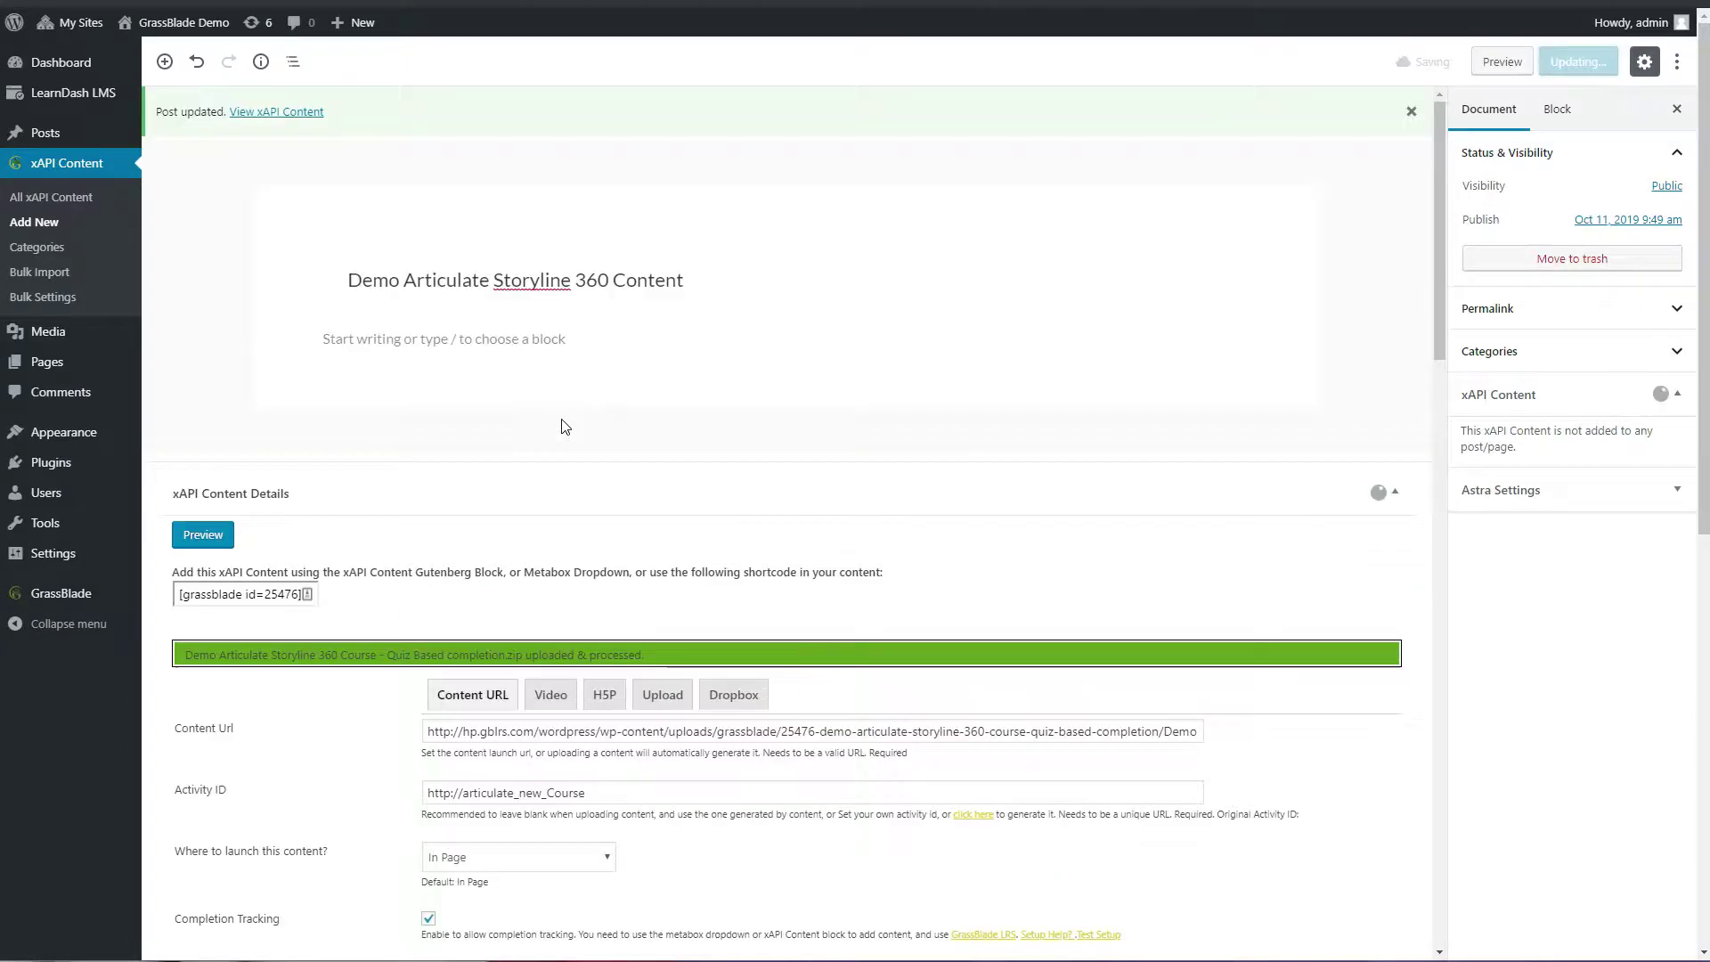
# Create a 'YouTube Video' xAPI Content item with a pasted YouTube video URL as its source.
pyautogui.click(35, 233)
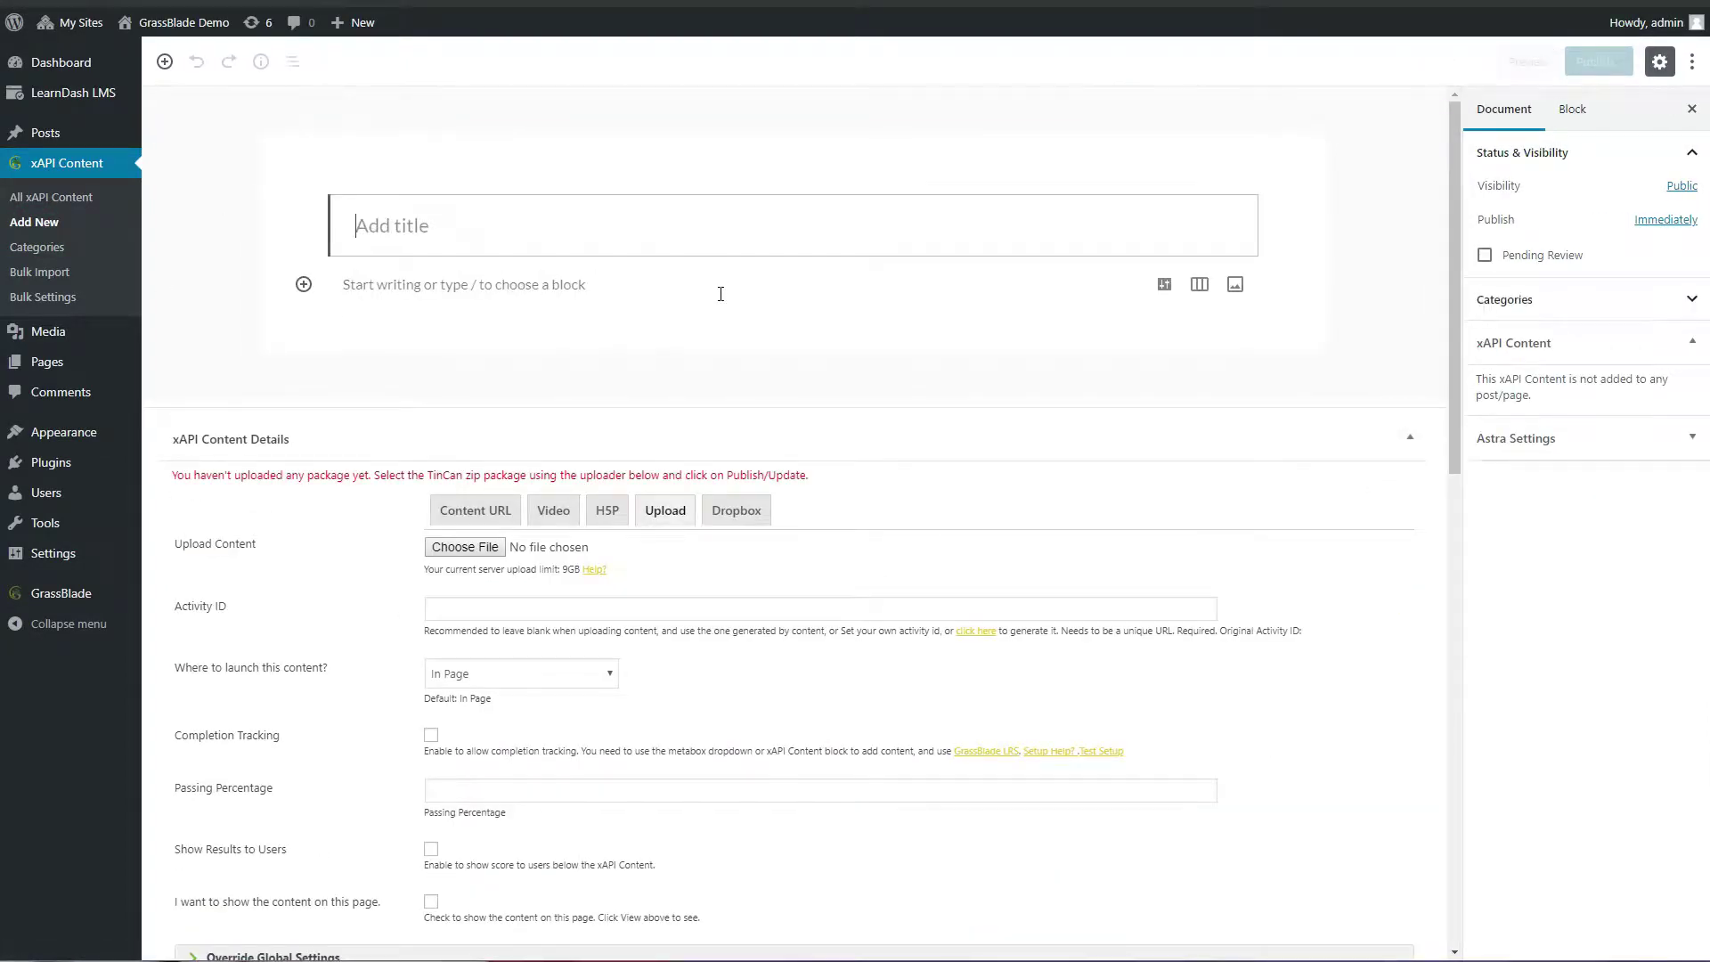
pyautogui.write('YouTube Video')
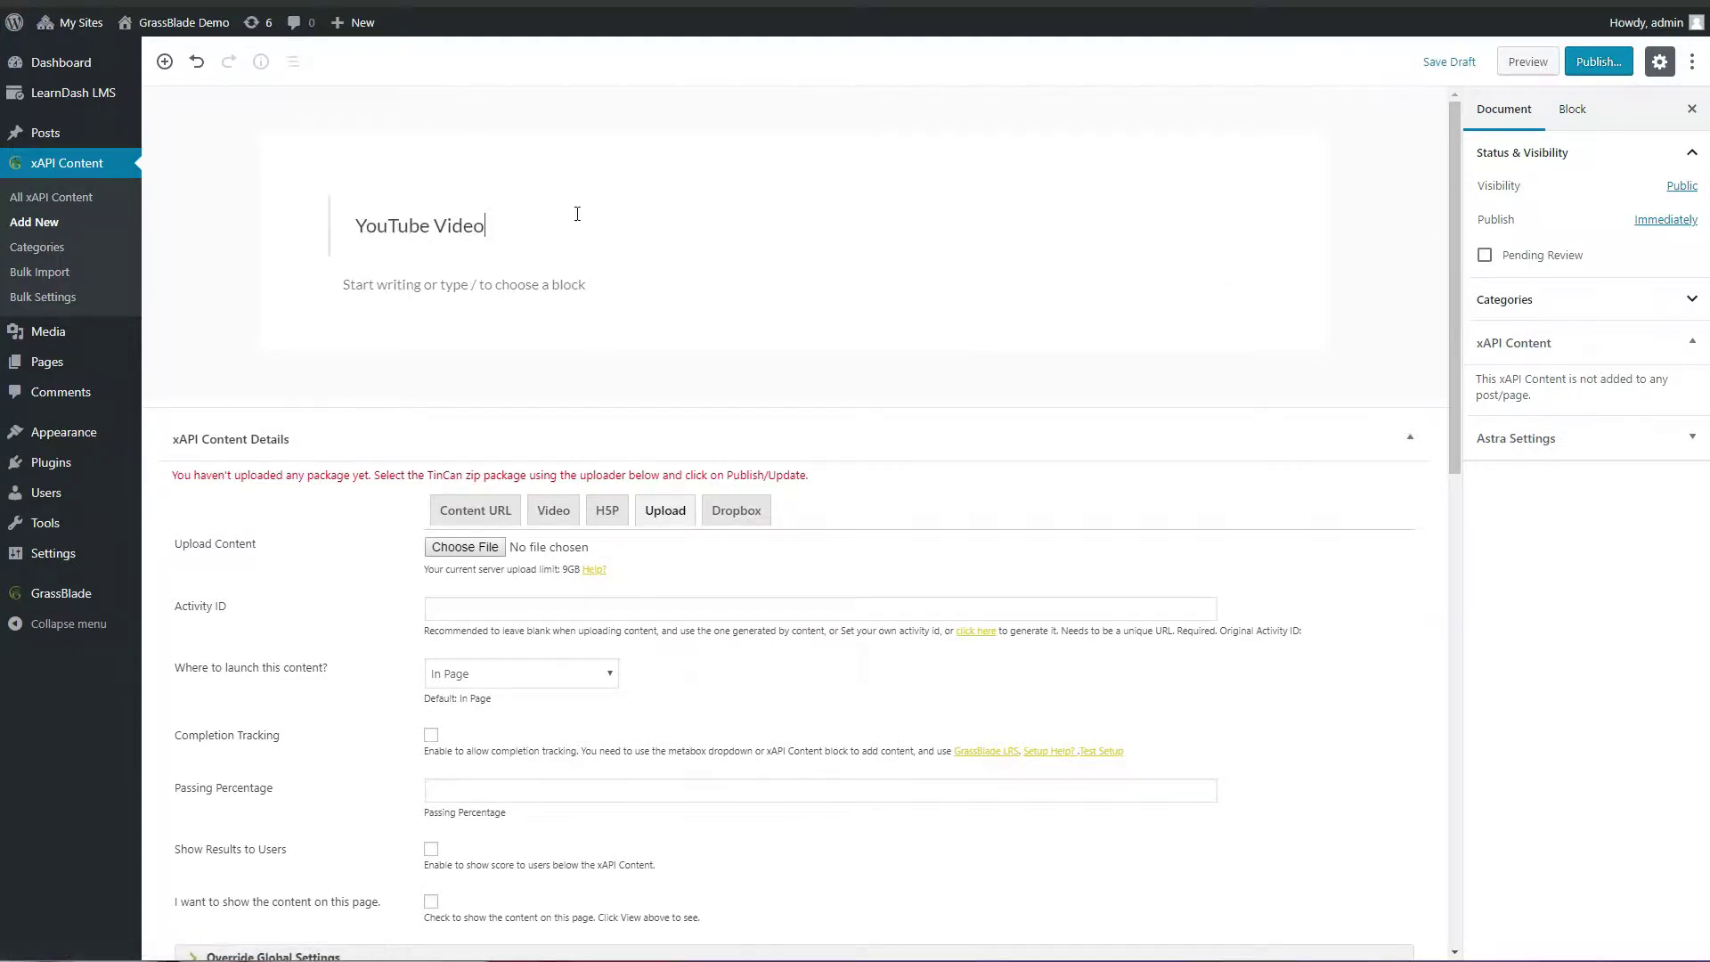
pyautogui.click(551, 515)
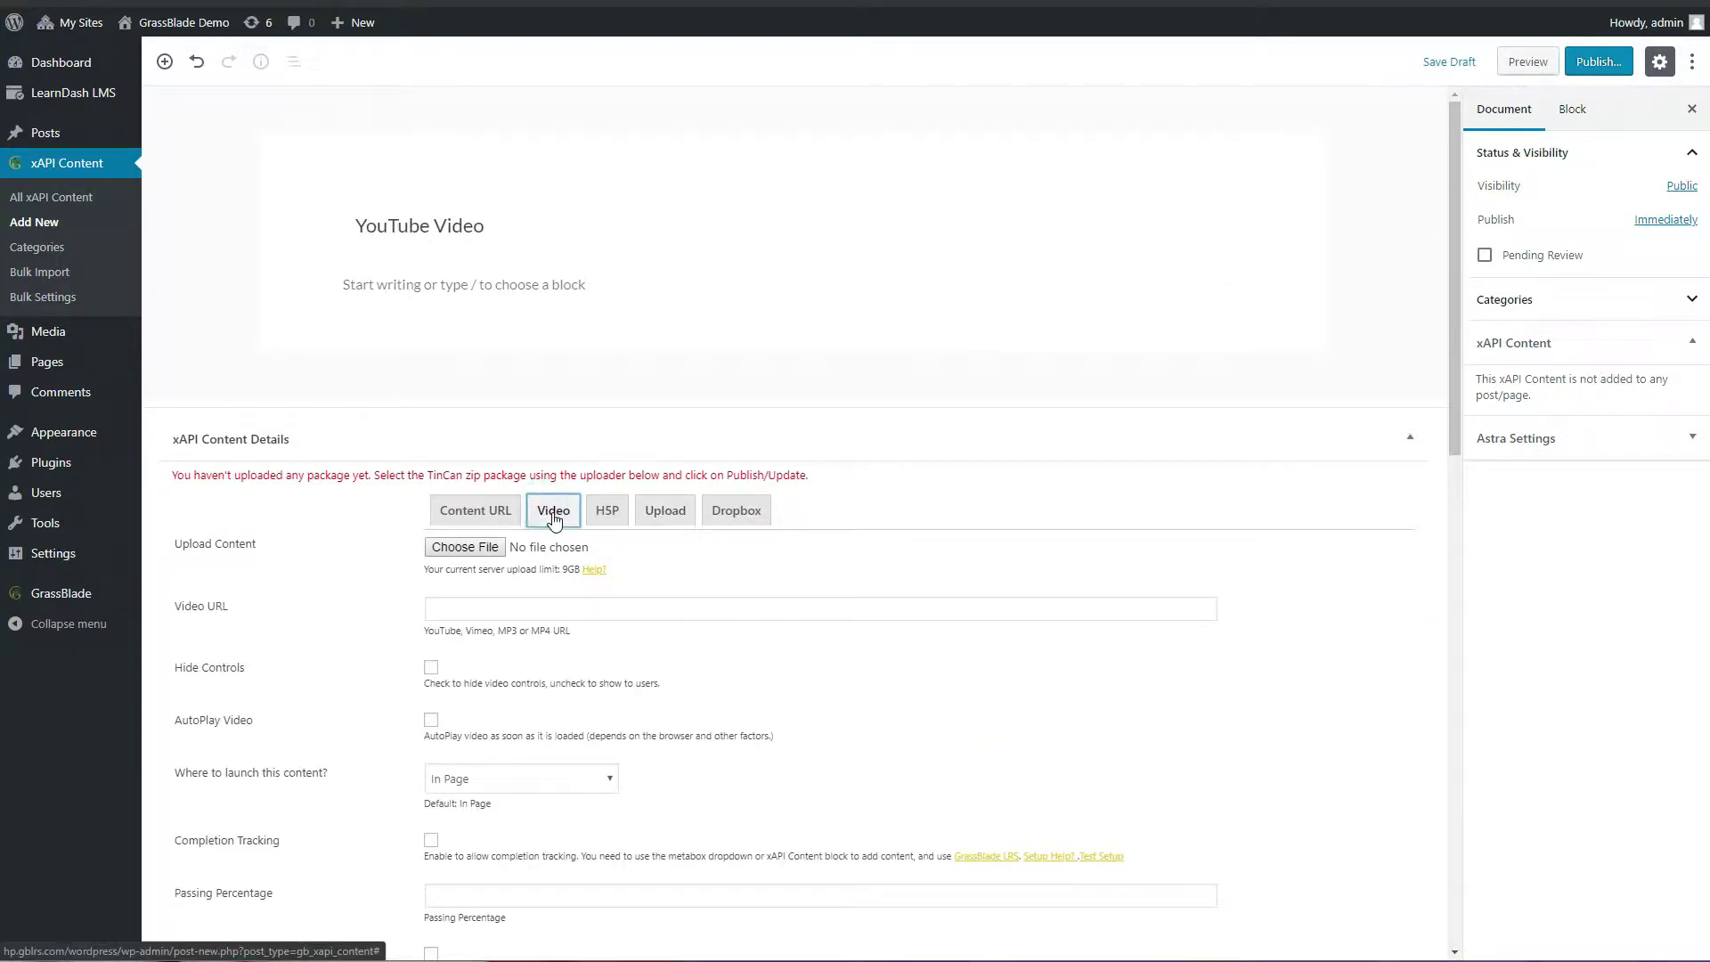
pyautogui.click(515, 603)
pyautogui.write('https://www.youtube.com/watch?v=sCOJaf44Cfo')
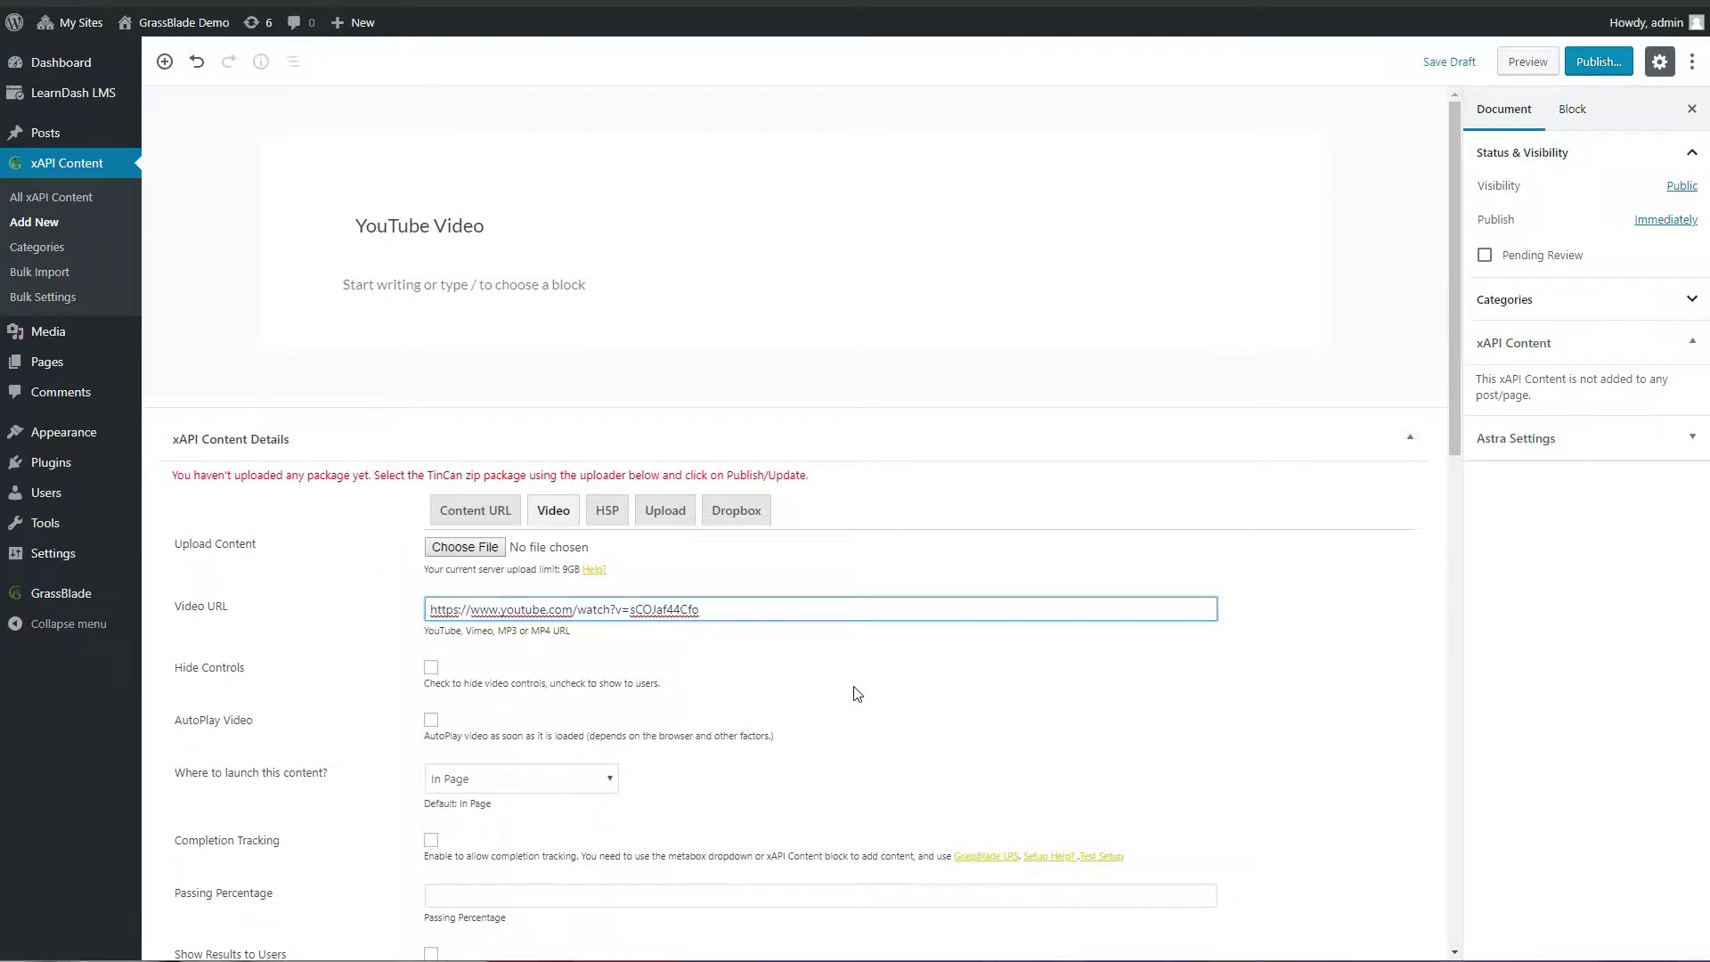
# Enable completion tracking, score display and content display, with a 70 passing percentage.
pyautogui.scroll(-2, 821, 706)
pyautogui.click(431, 664)
pyautogui.click(434, 780)
pyautogui.click(431, 828)
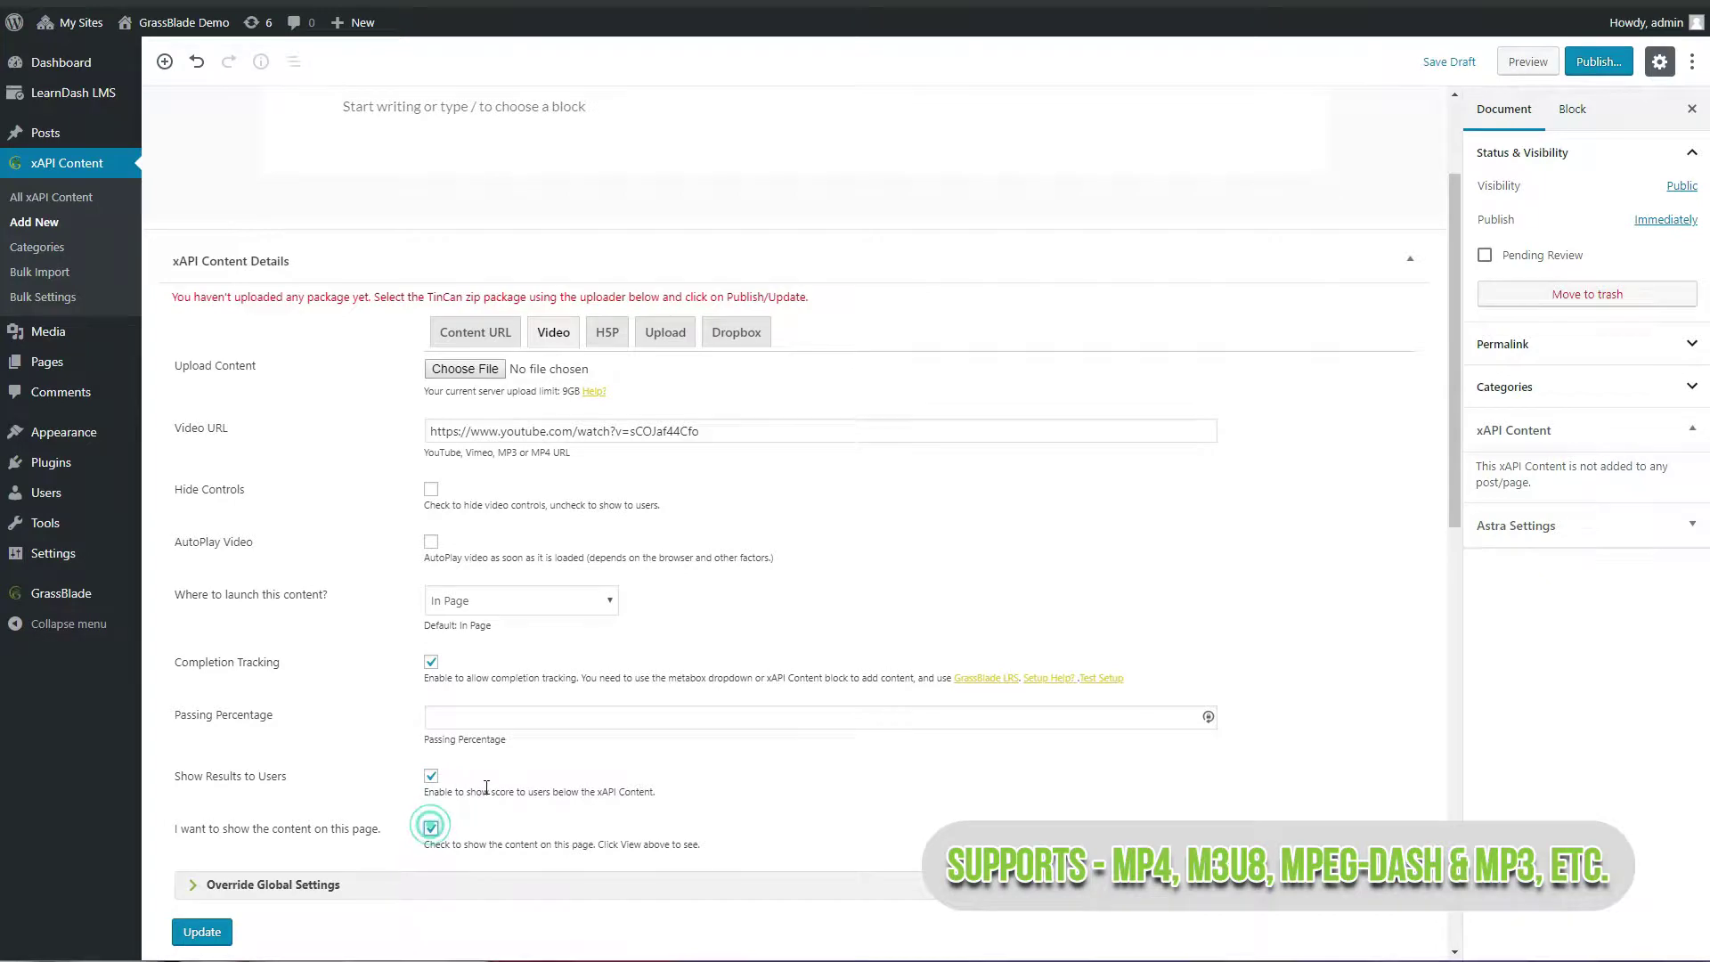
pyautogui.click(541, 719)
pyautogui.write('70')
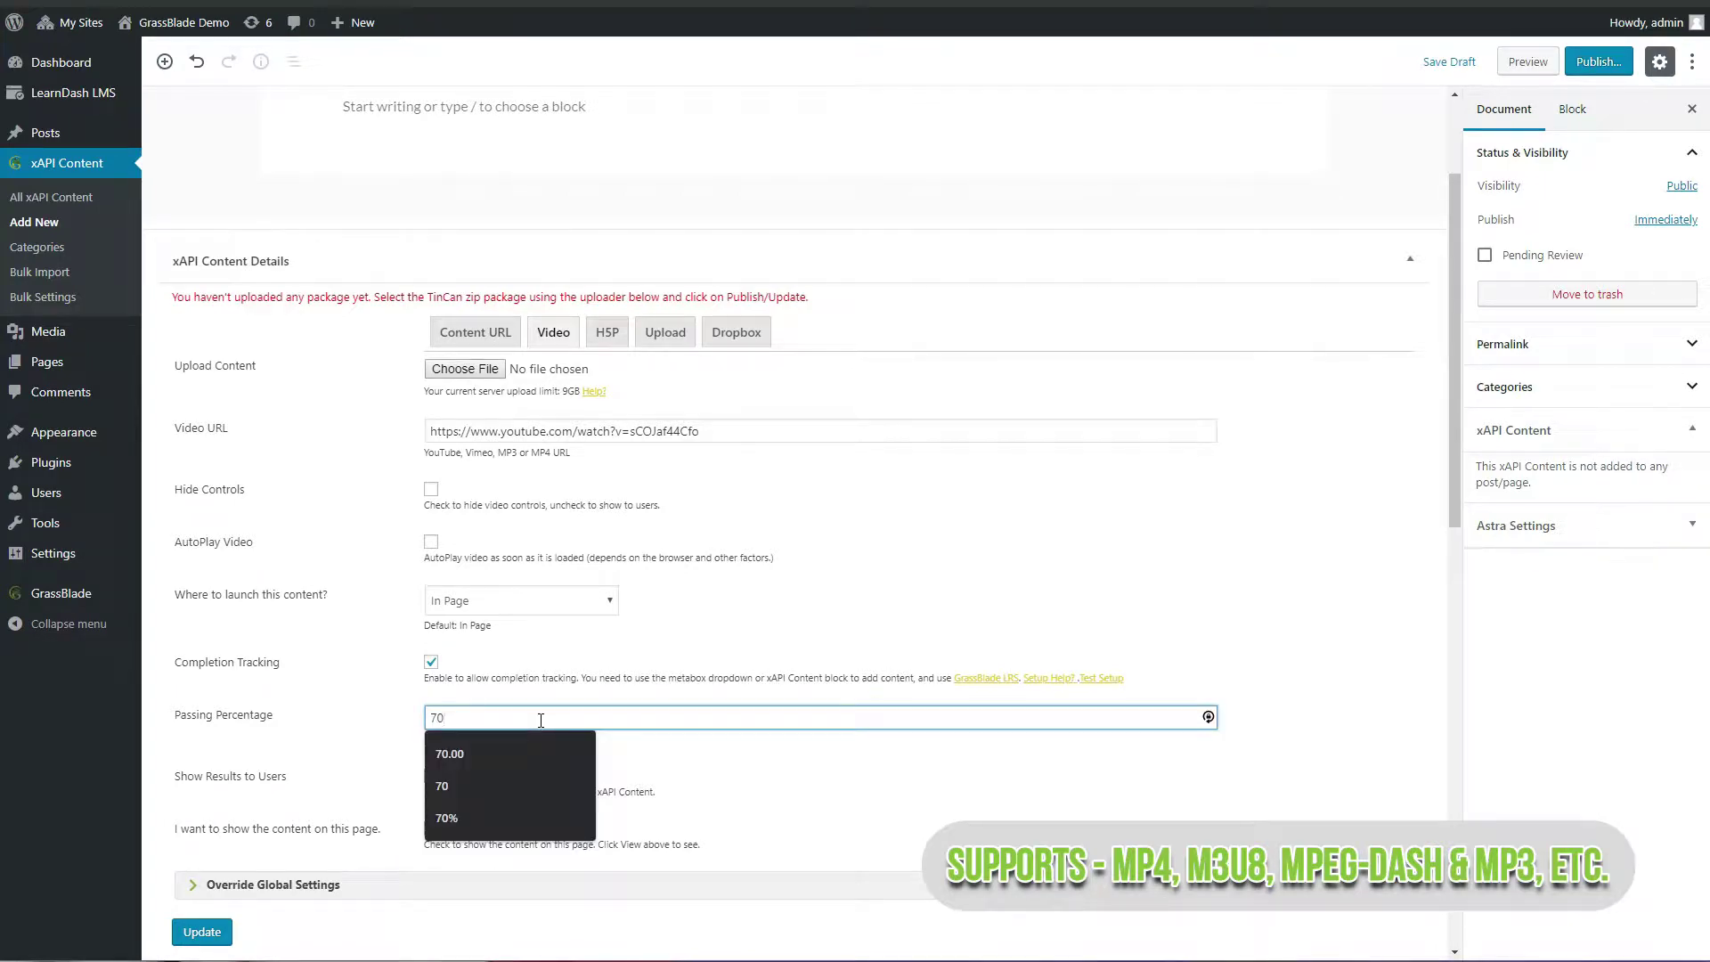
pyautogui.click(661, 798)
# Override global settings to size the video 16:9 with a locked aspect ratio.
pyautogui.scroll(-3, 650, 805)
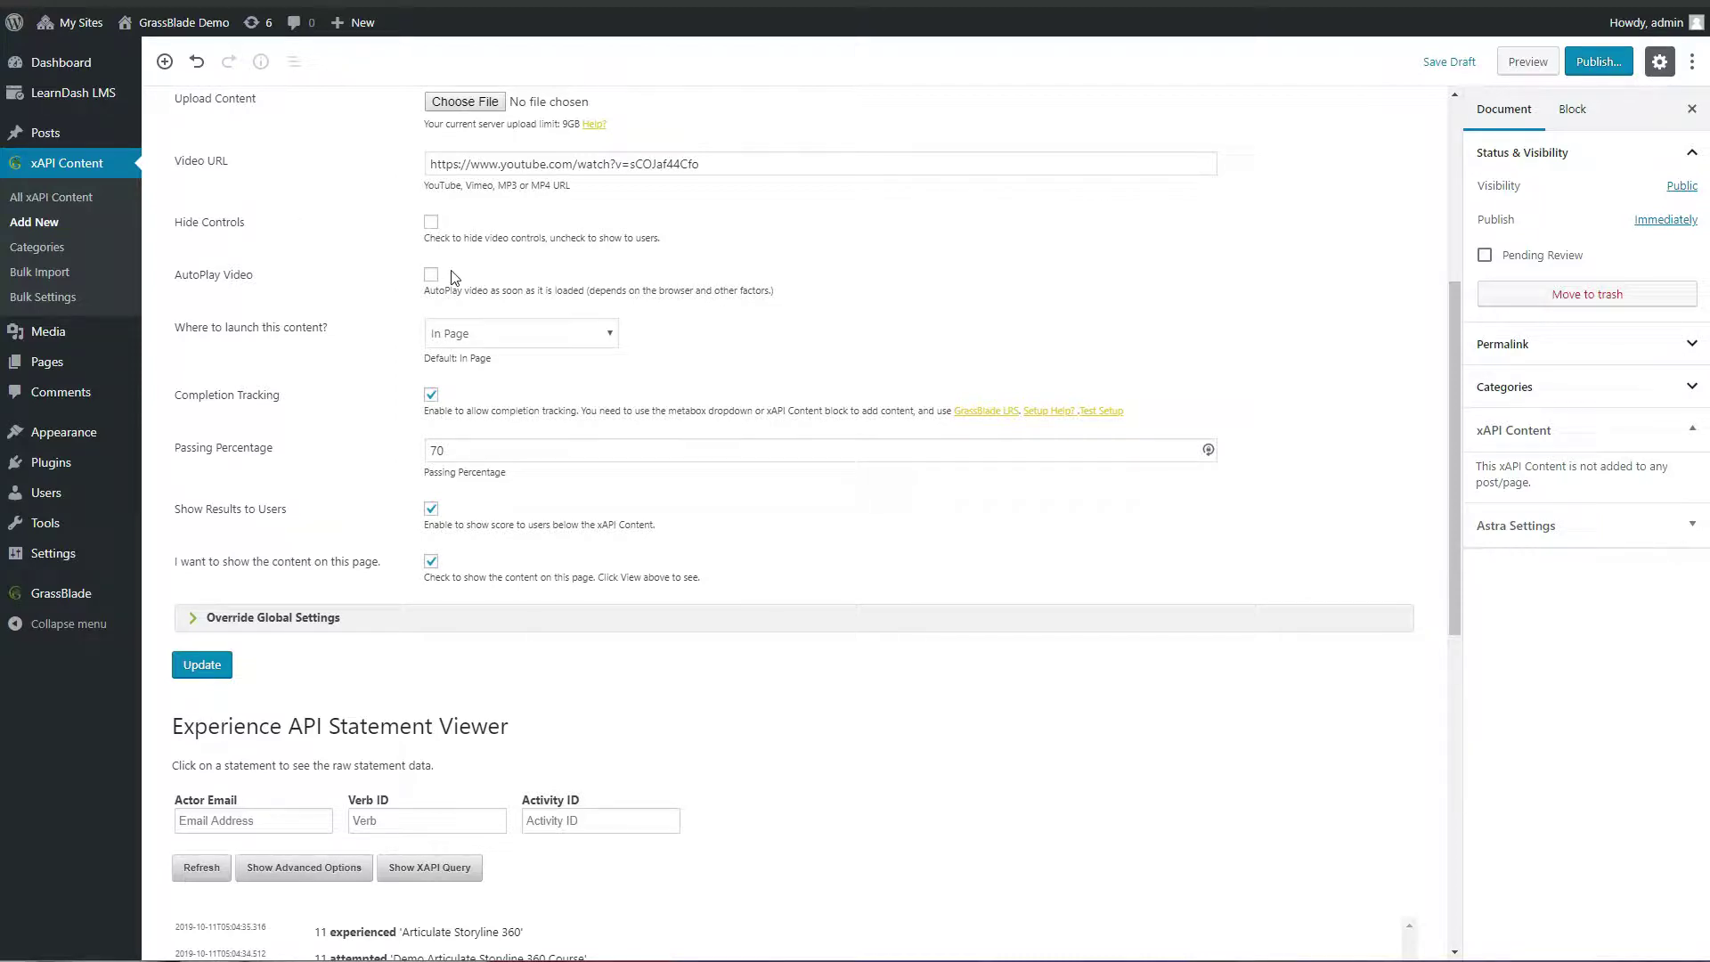
pyautogui.scroll(-5, 437, 320)
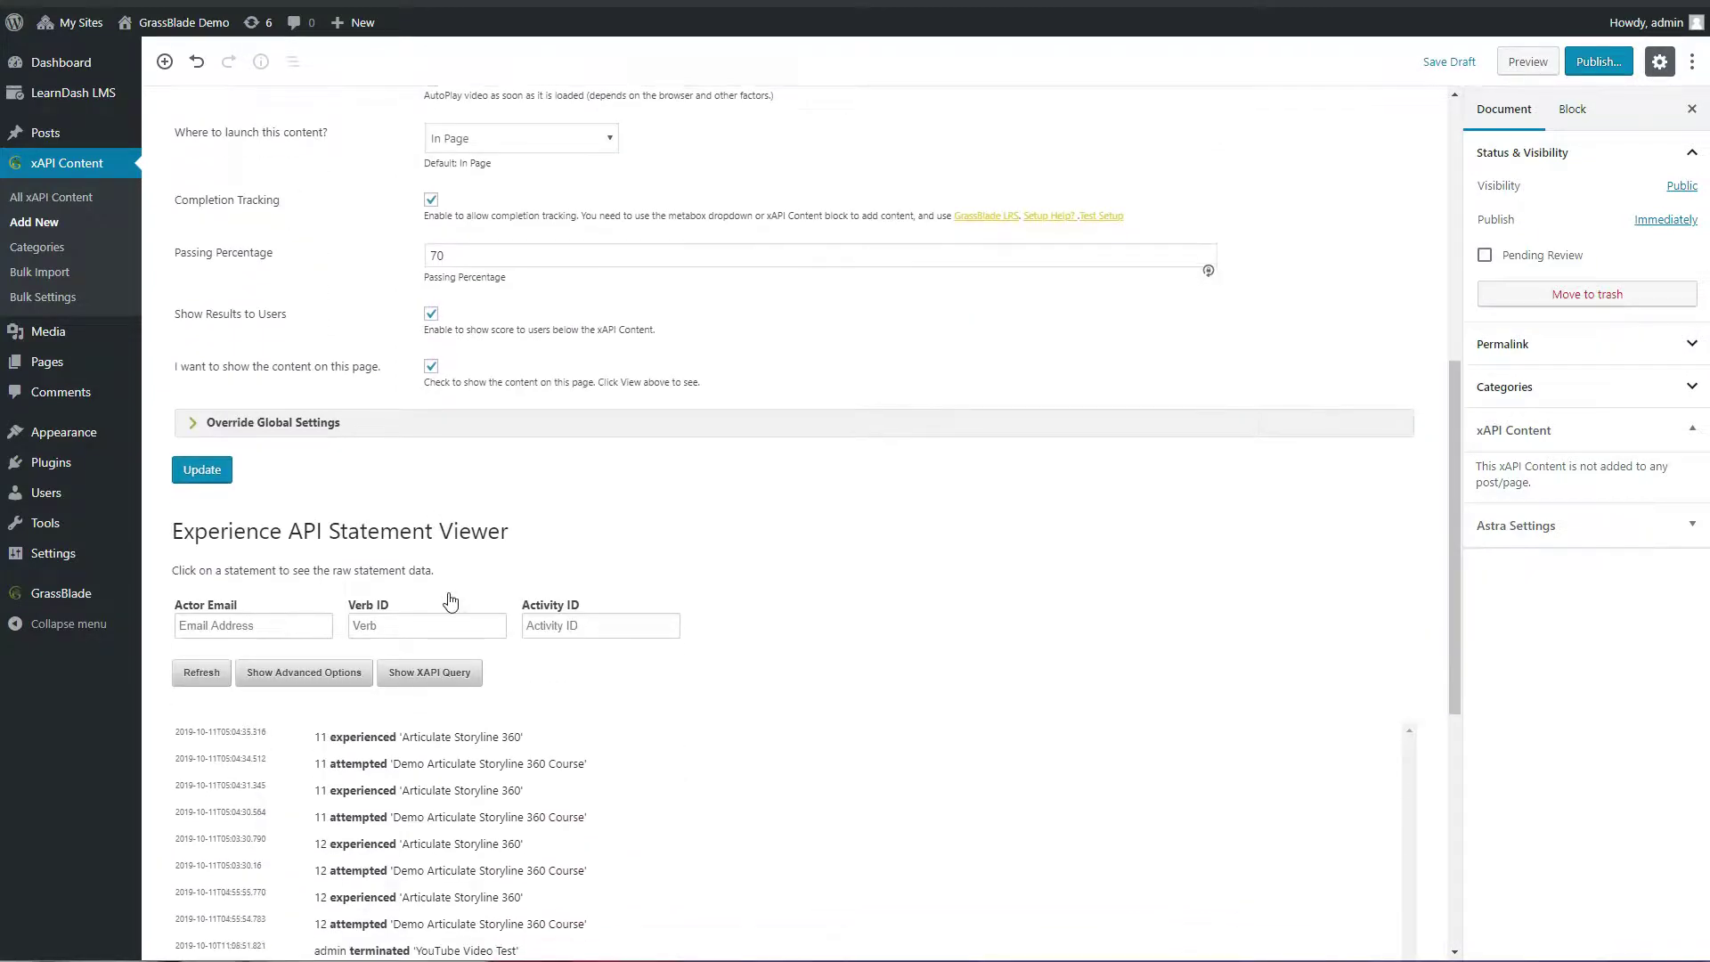
pyautogui.click(466, 174)
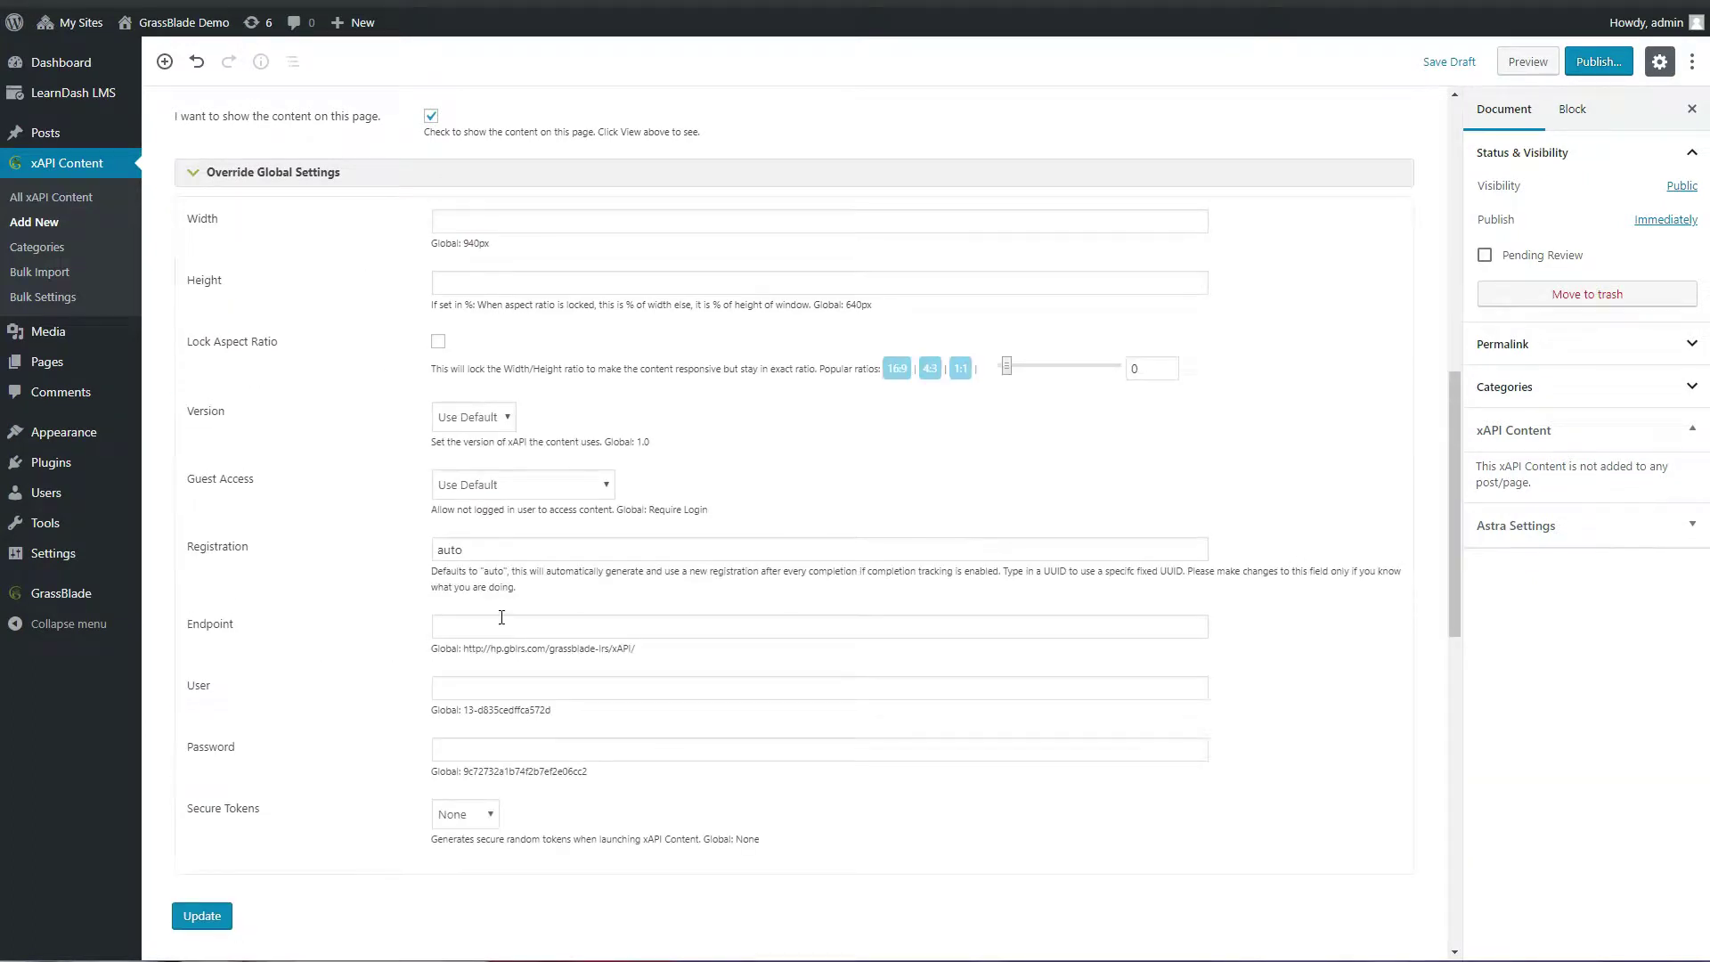
pyautogui.click(897, 368)
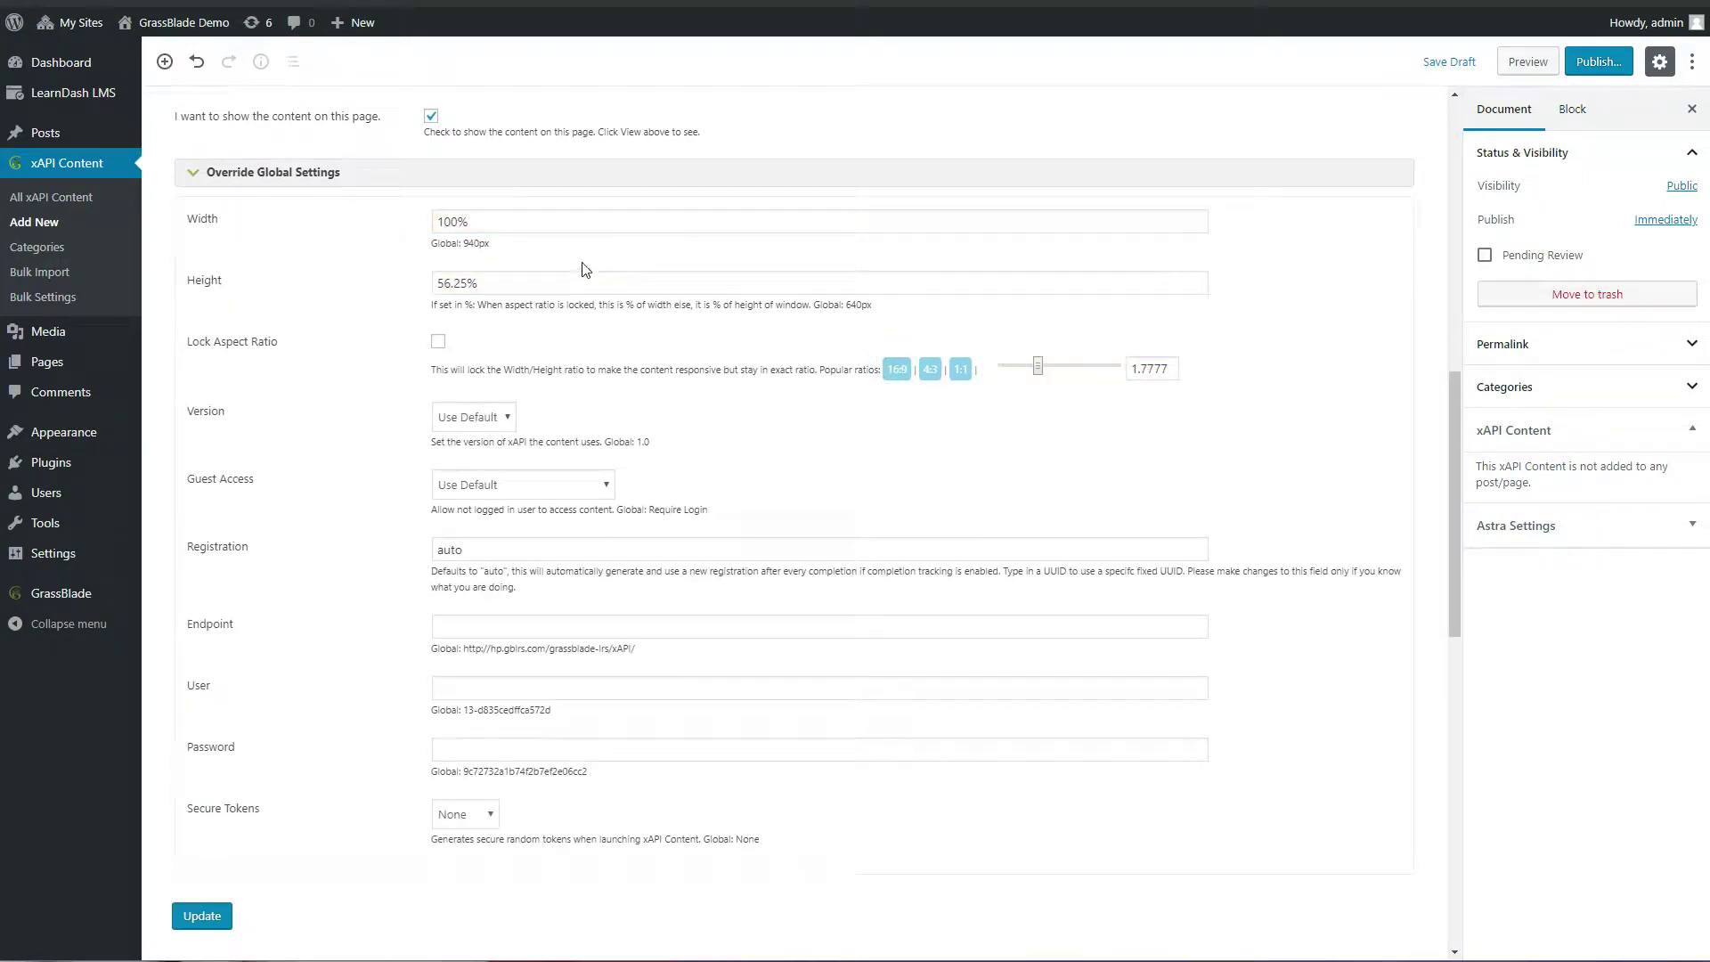
pyautogui.click(439, 343)
# Publish the YouTube Video content and save it.
pyautogui.click(202, 915)
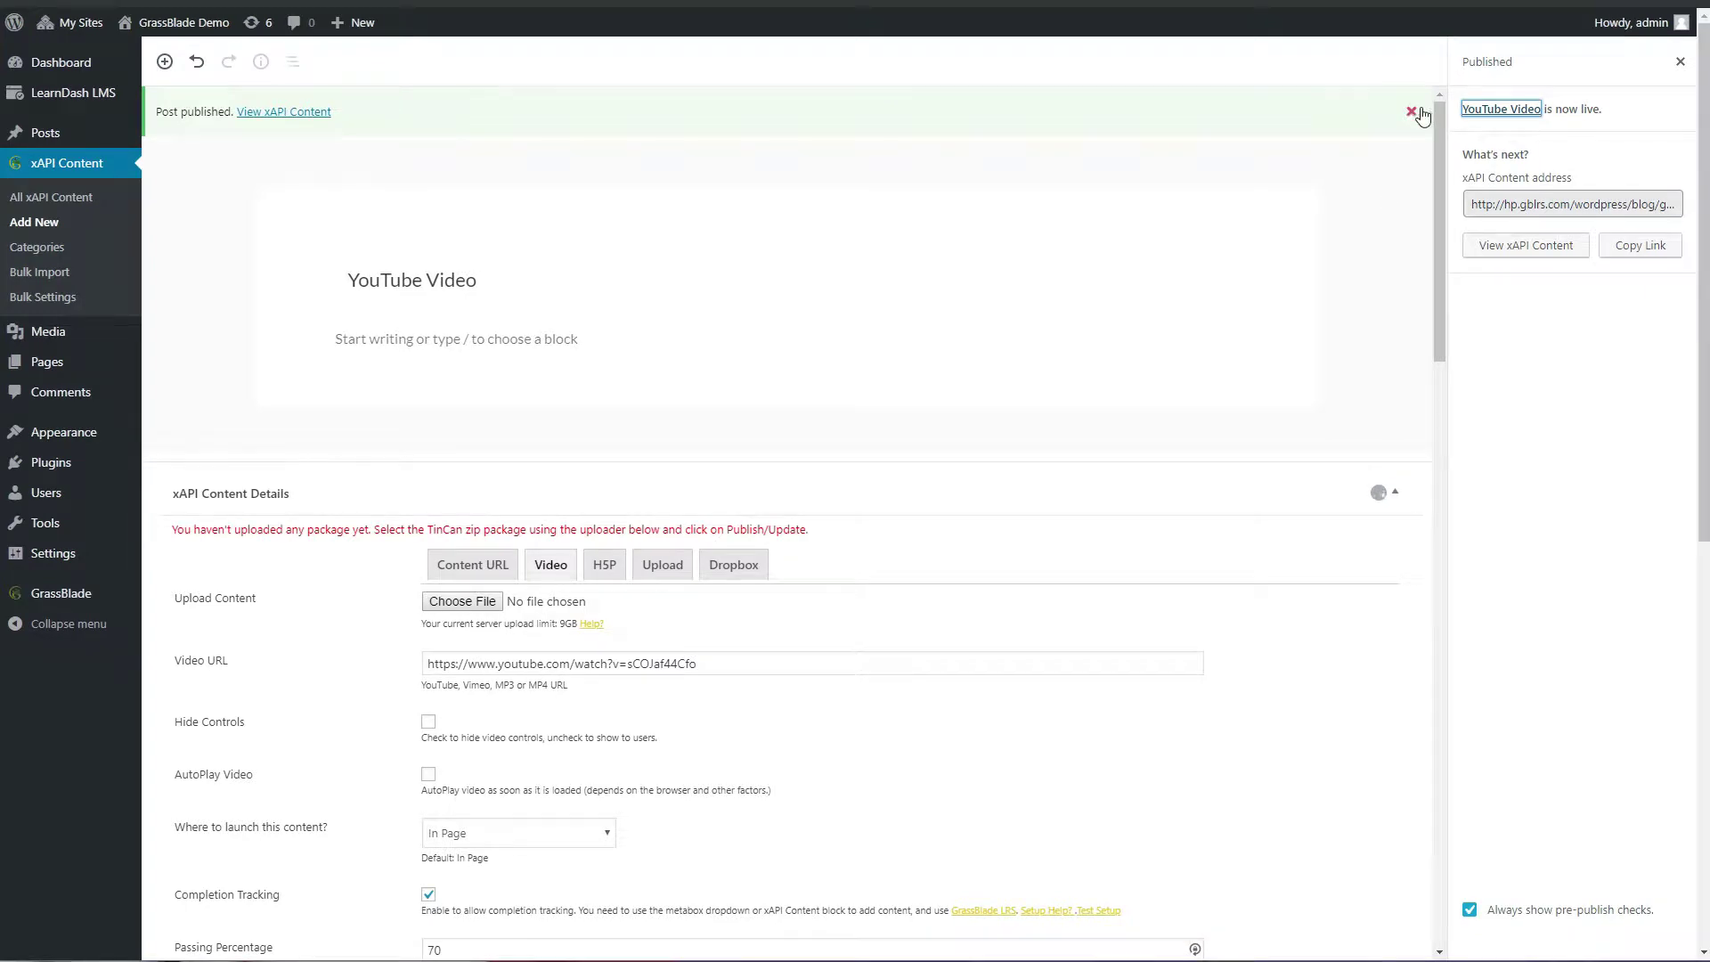
pyautogui.click(1412, 116)
pyautogui.click(229, 153)
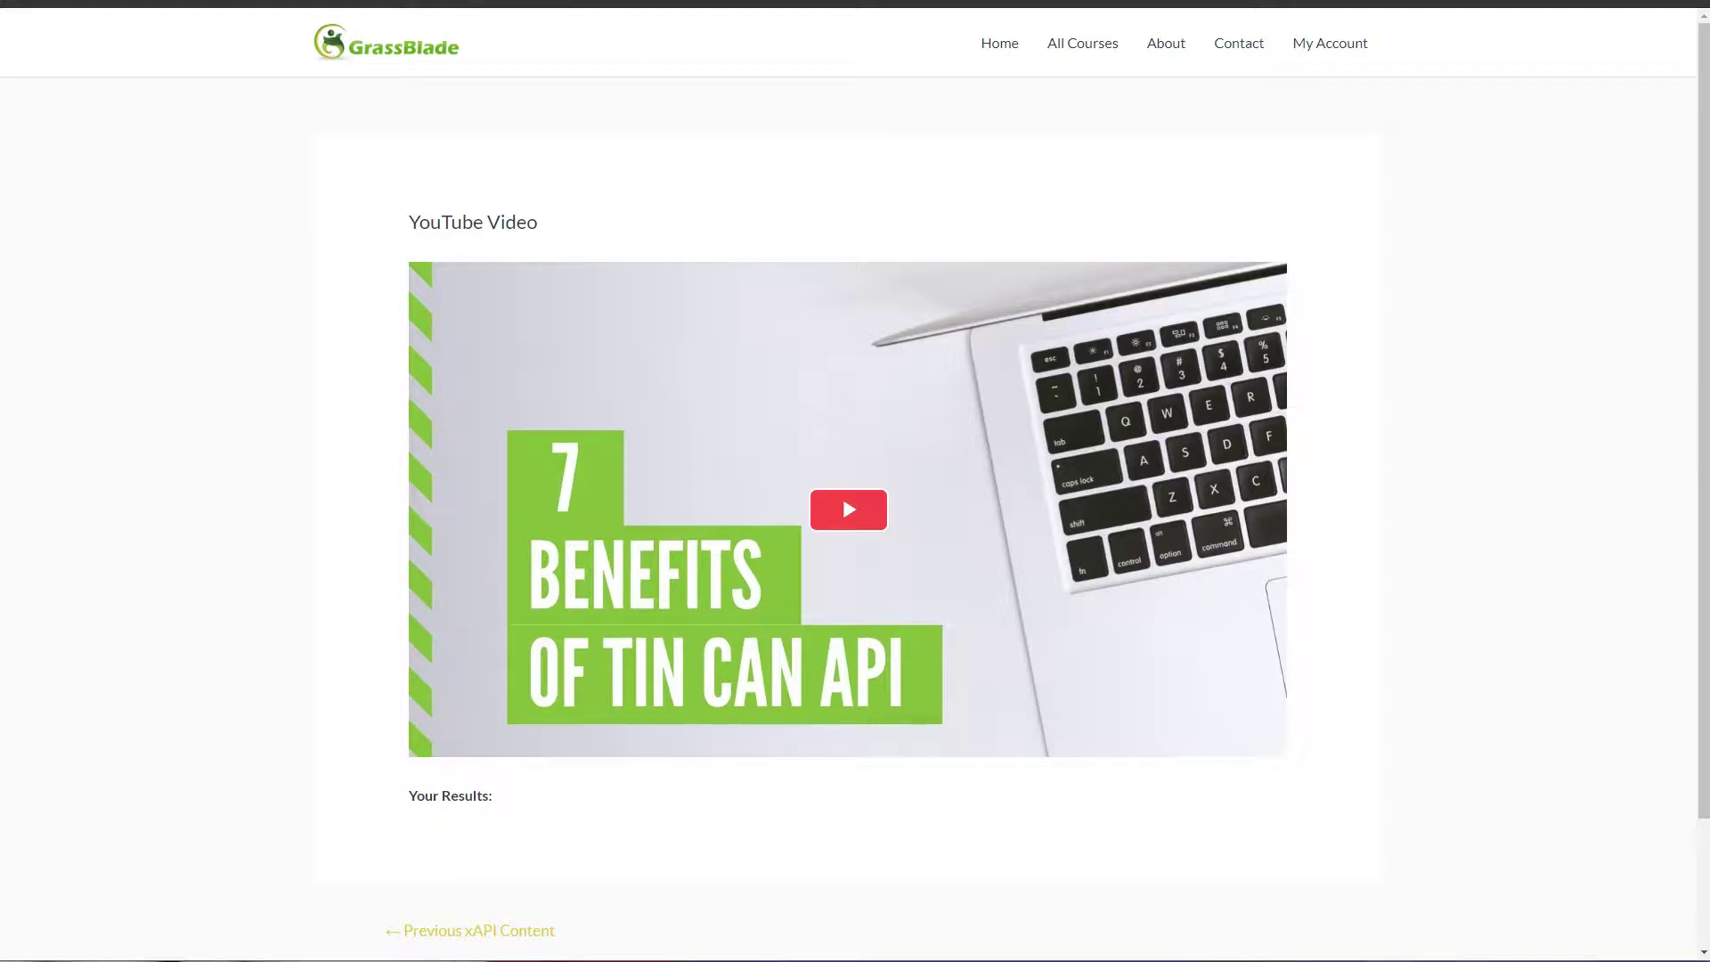
pyautogui.hotkey('ctrl', 'w')
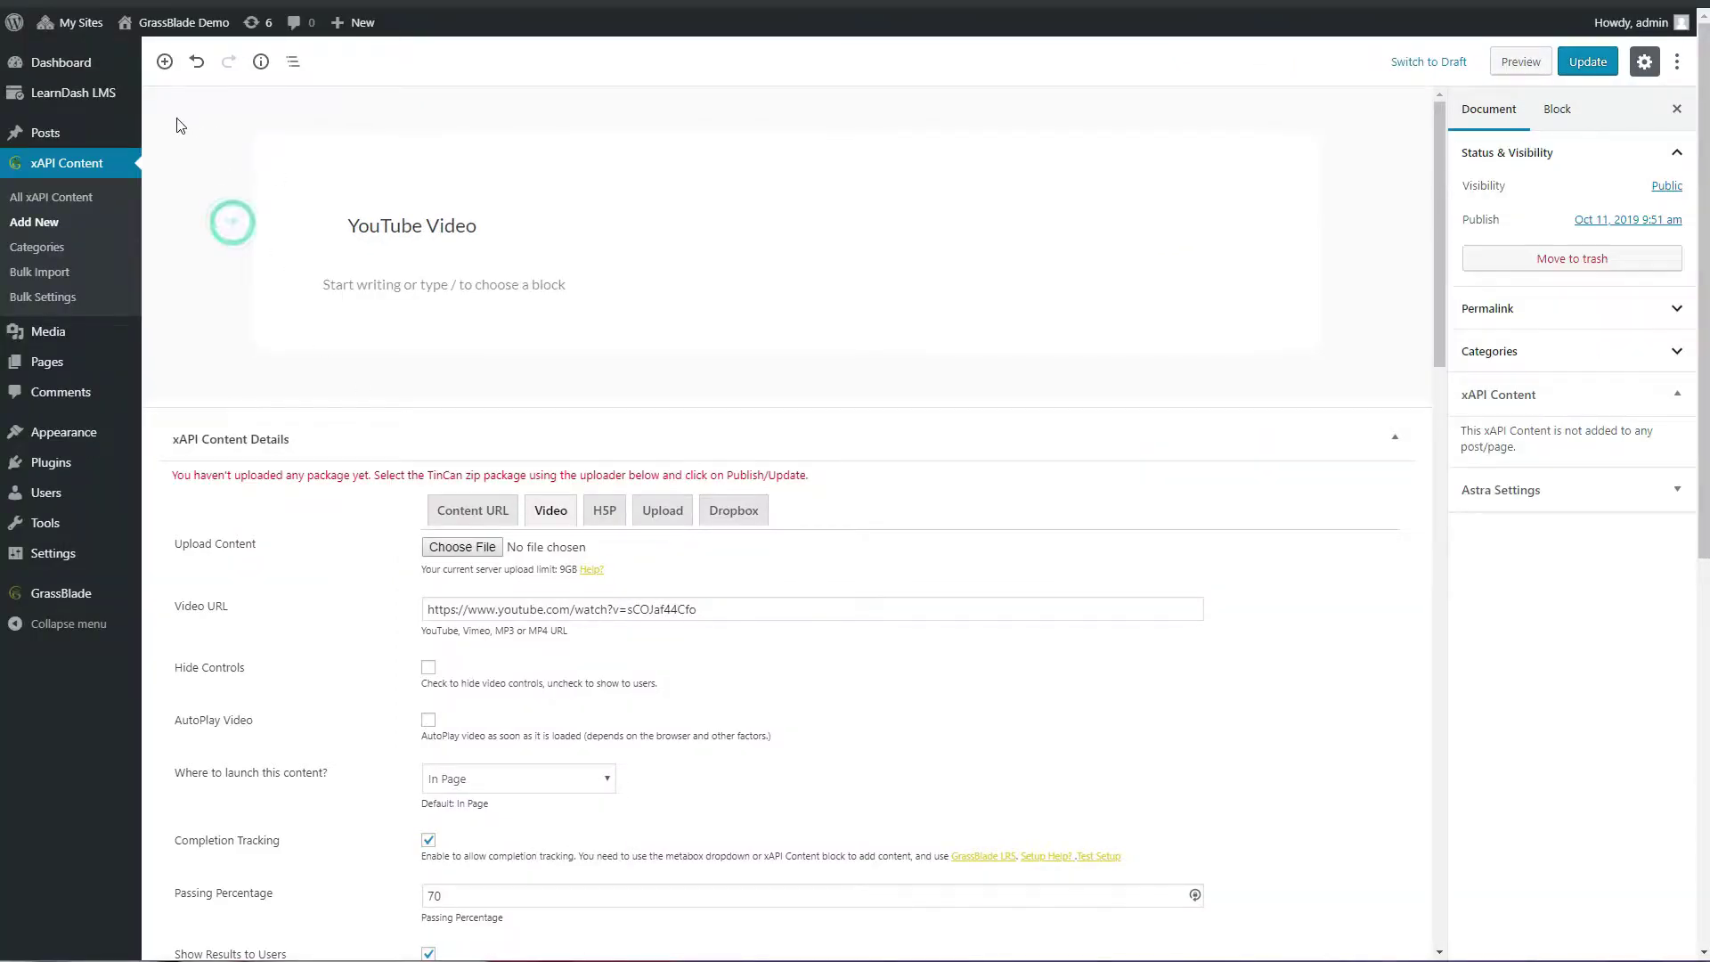
pyautogui.hotkey('ctrl', 's')
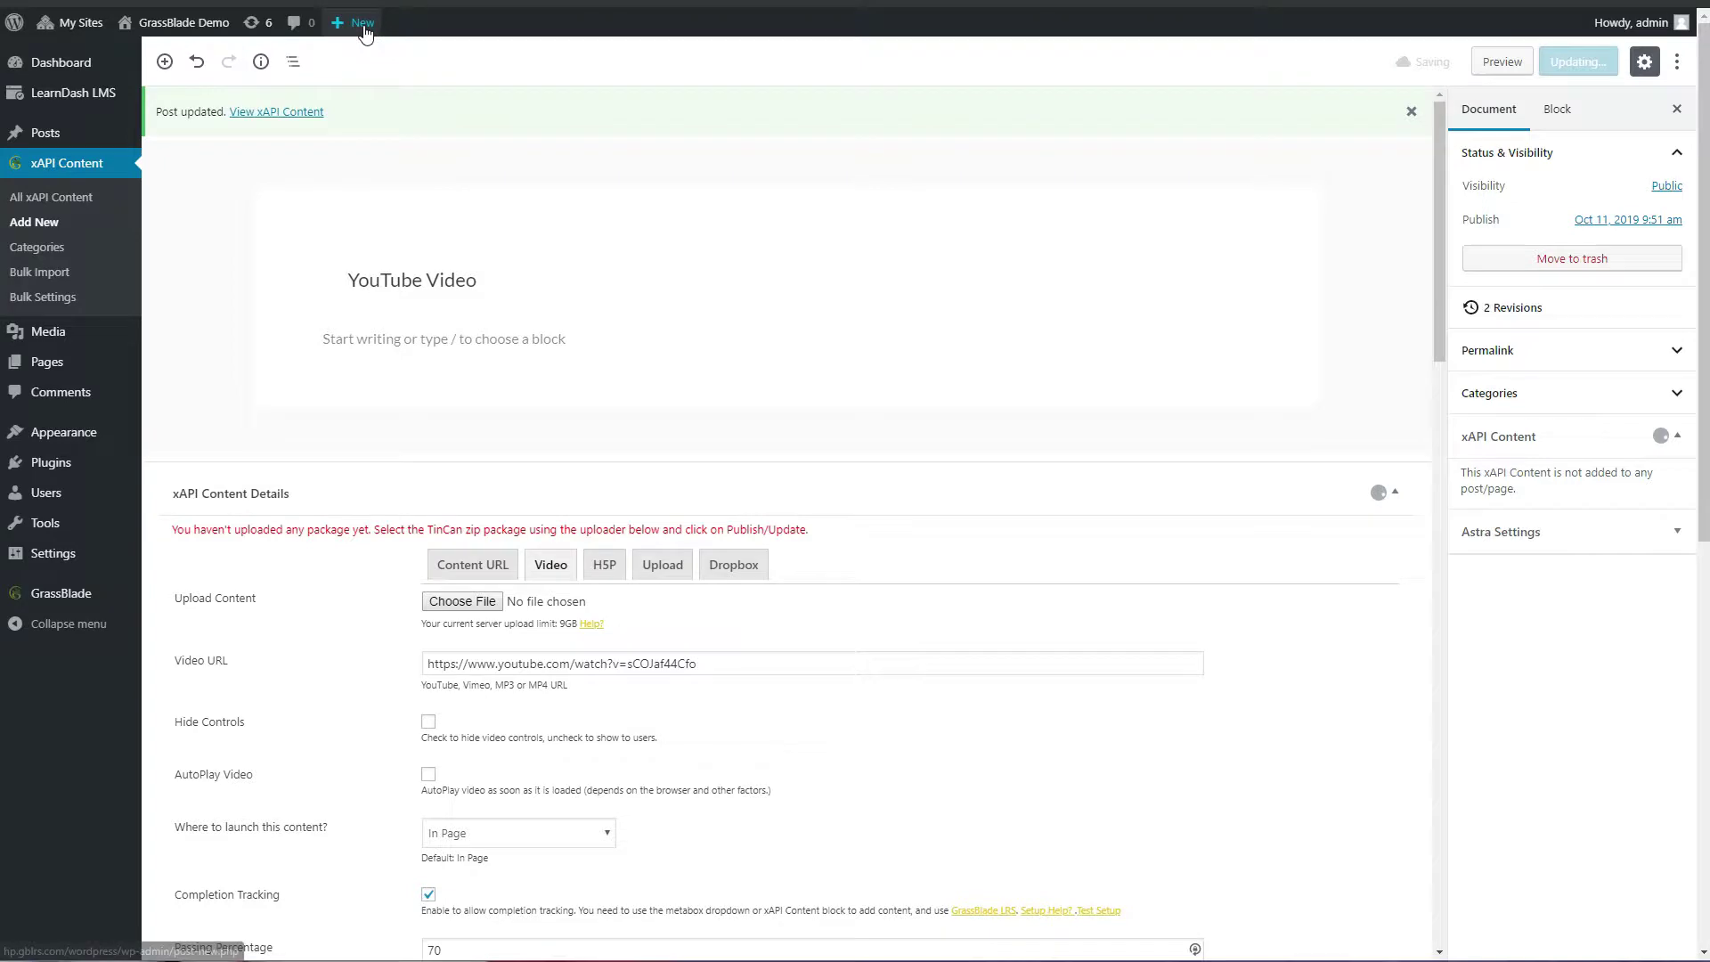
# Publish a new course 'This is LearnDash Course title' with description 'this is description.'.
pyautogui.moveTo(360, 22)
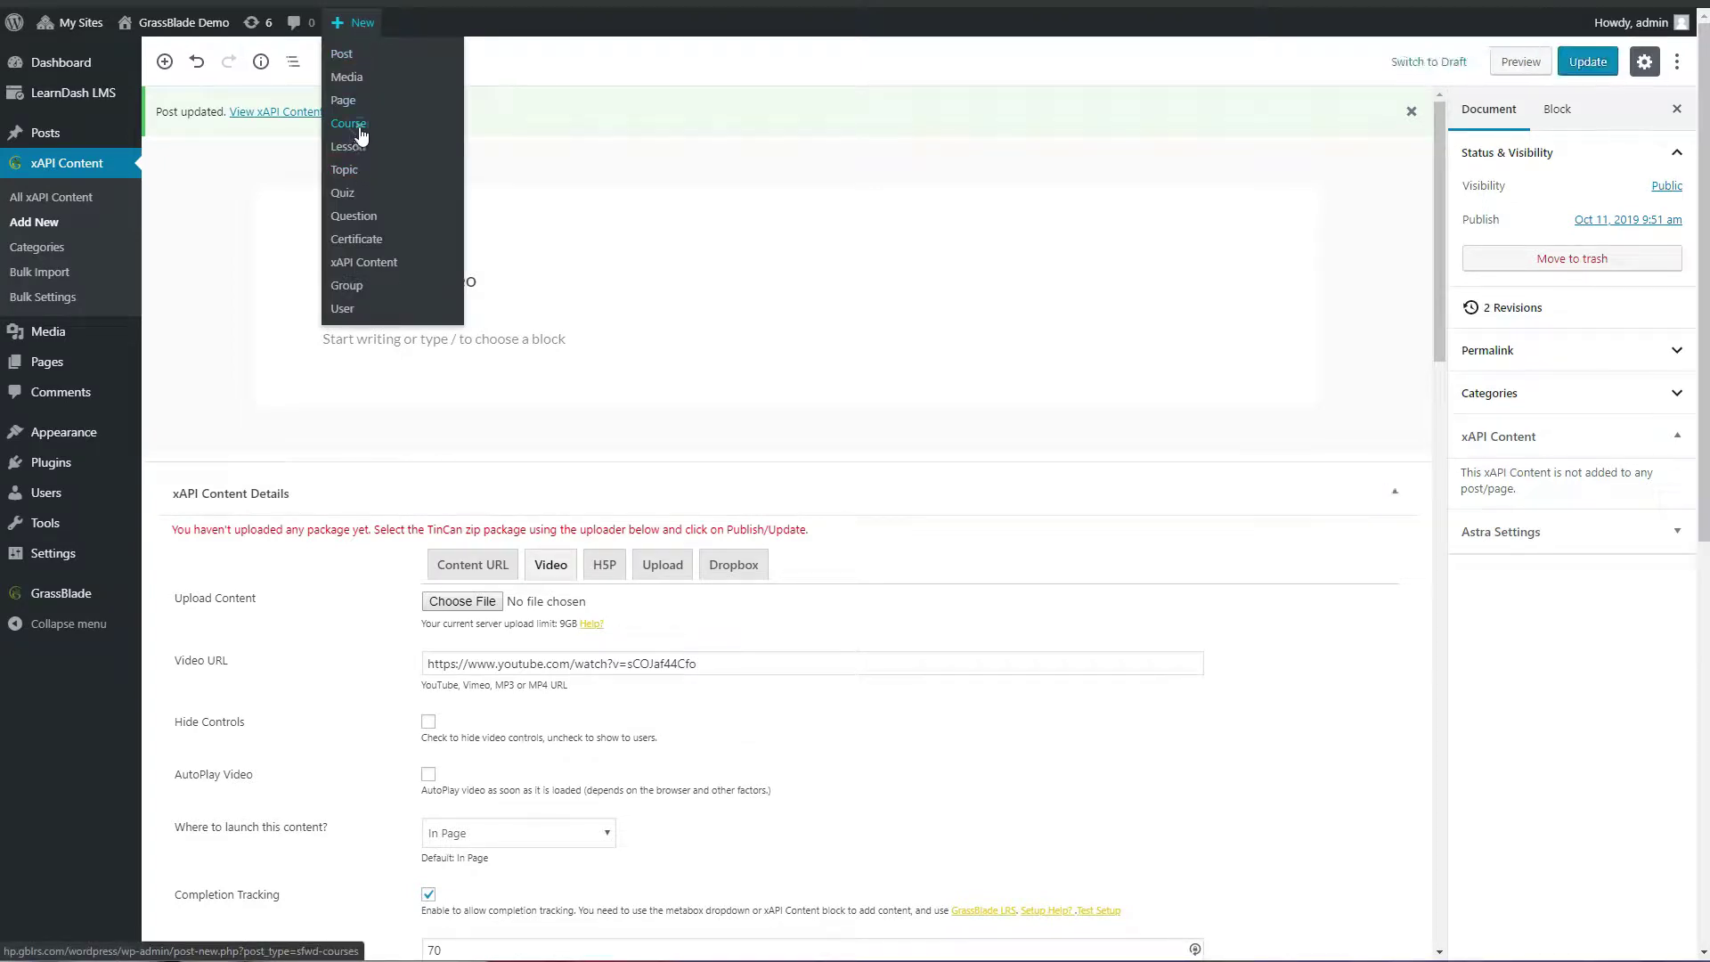
pyautogui.click(355, 128)
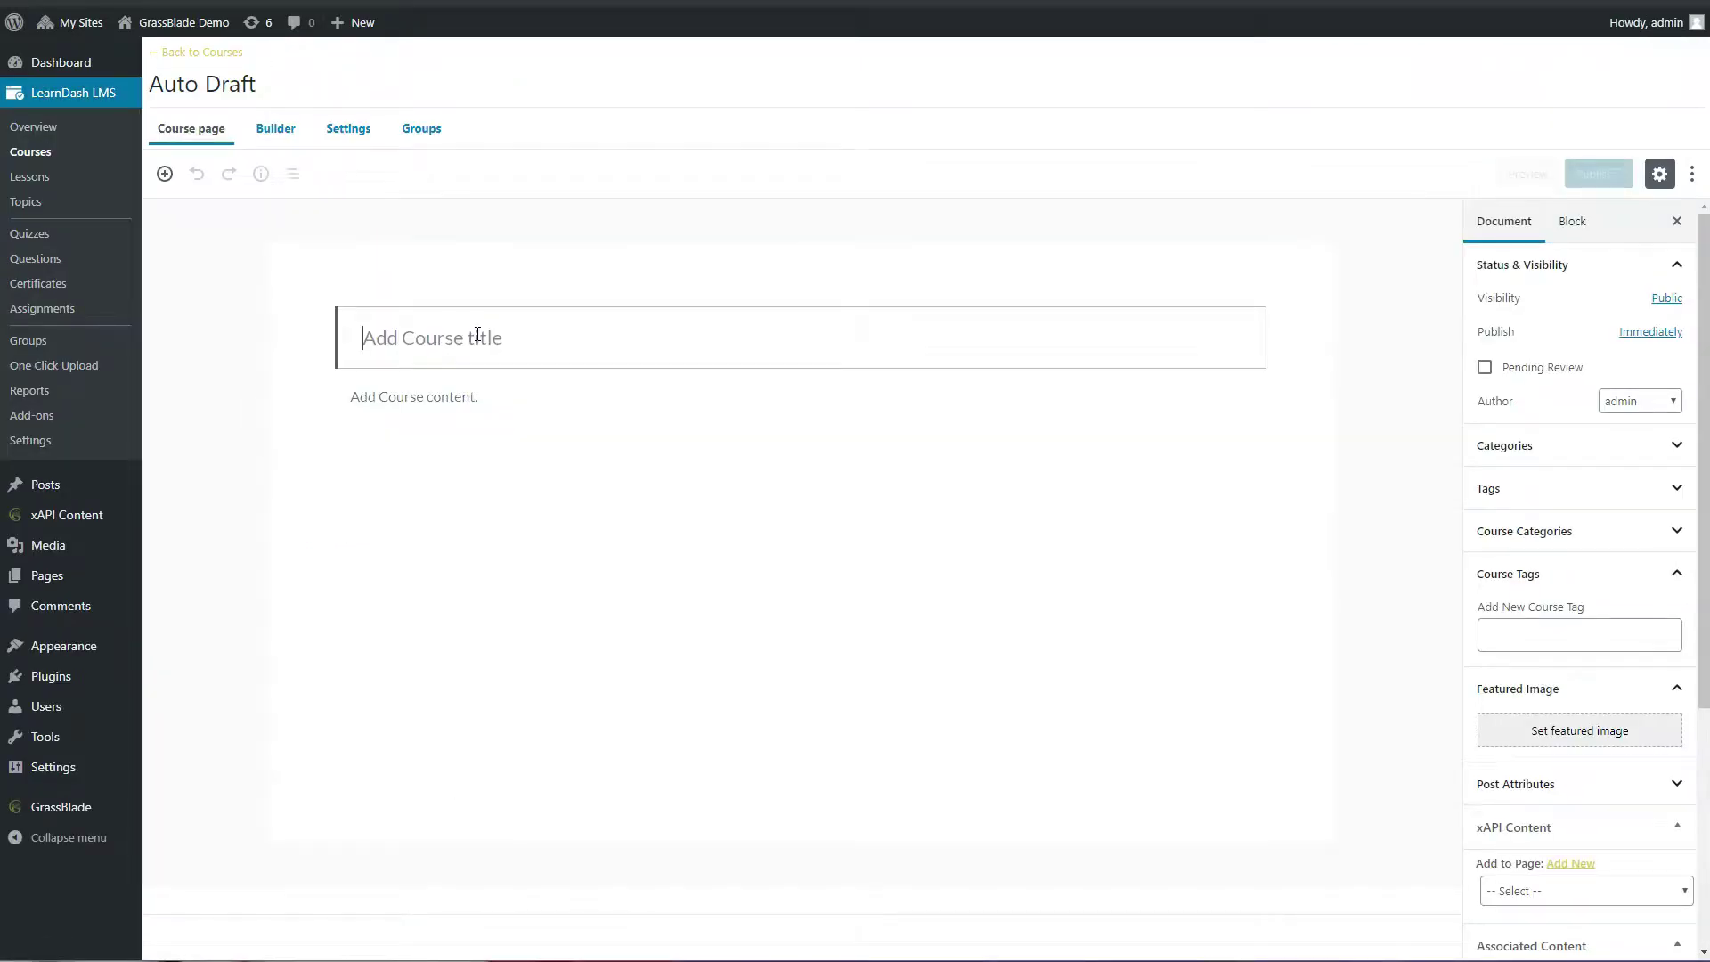
pyautogui.write('LearnD')
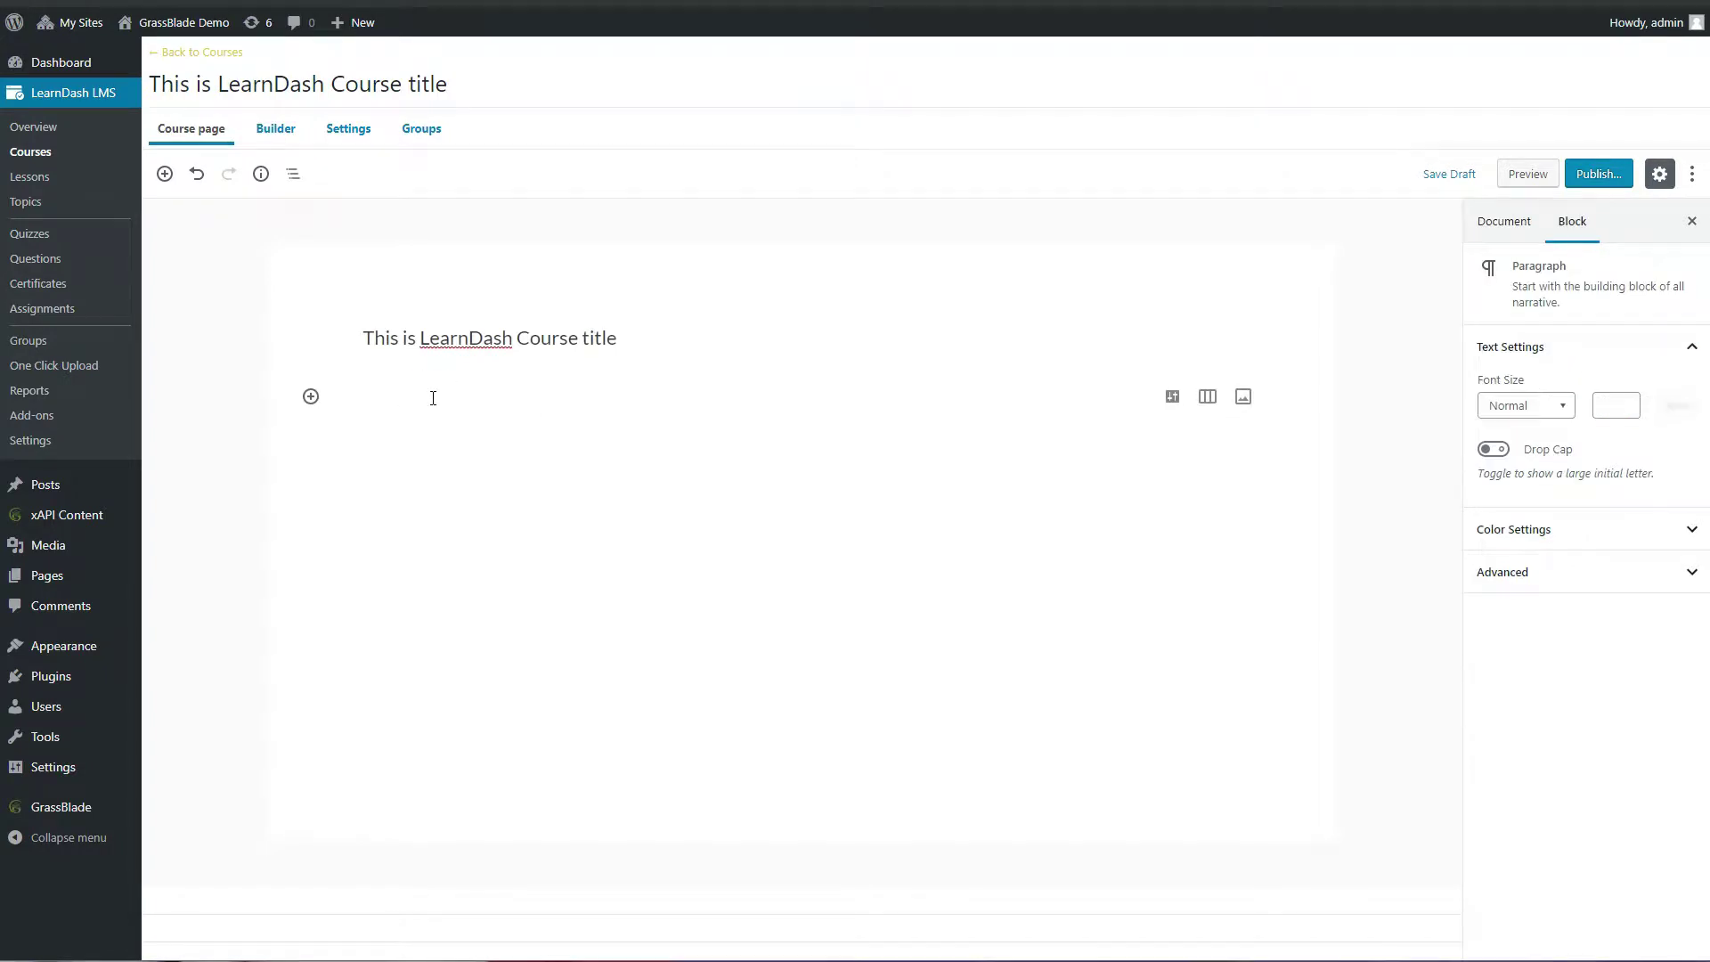
pyautogui.write('this is description.')
pyautogui.click(1494, 185)
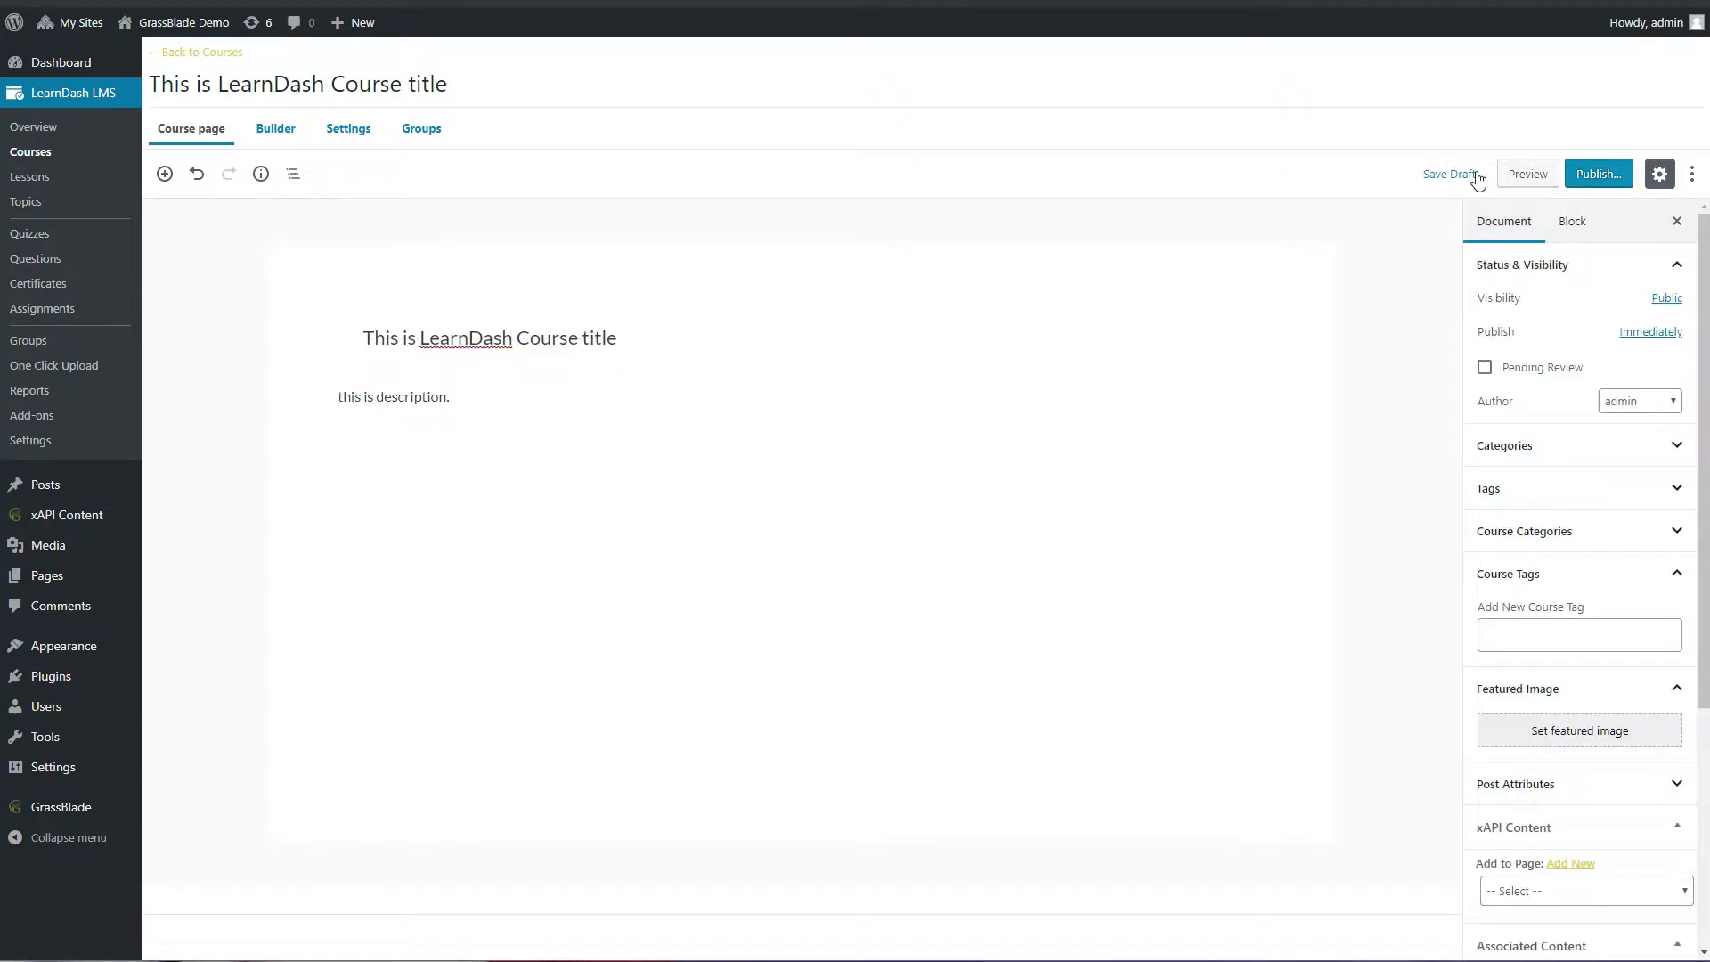
pyautogui.click(1599, 173)
pyautogui.click(1612, 173)
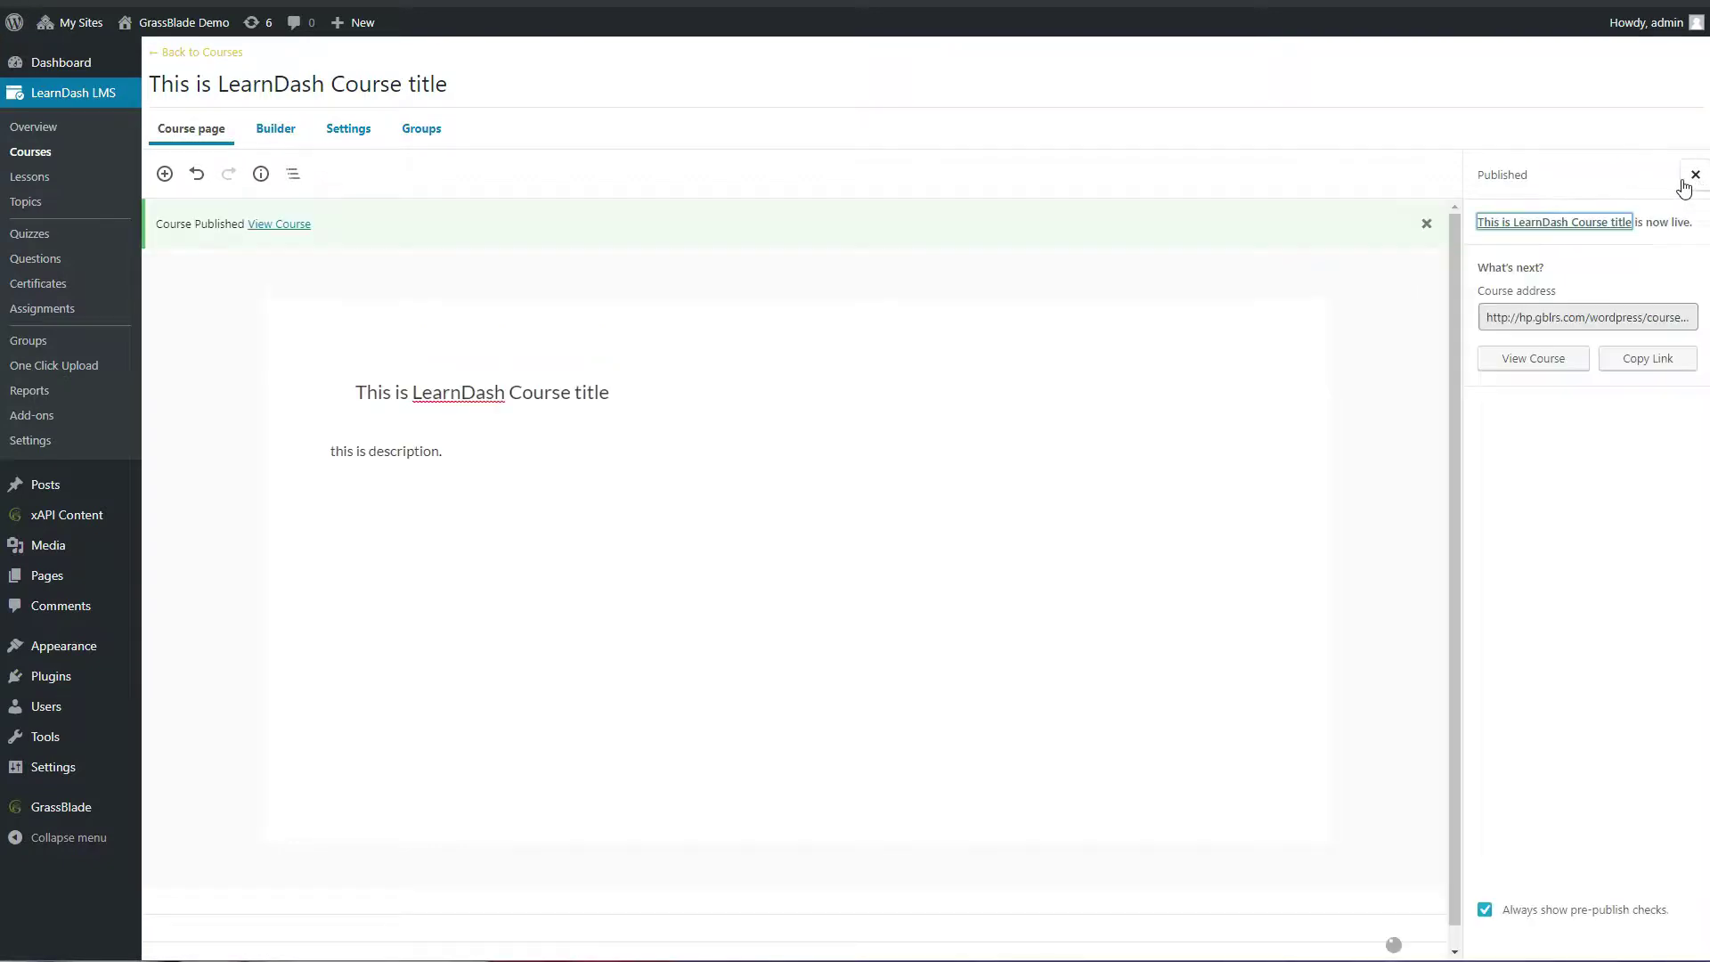
pyautogui.click(1683, 178)
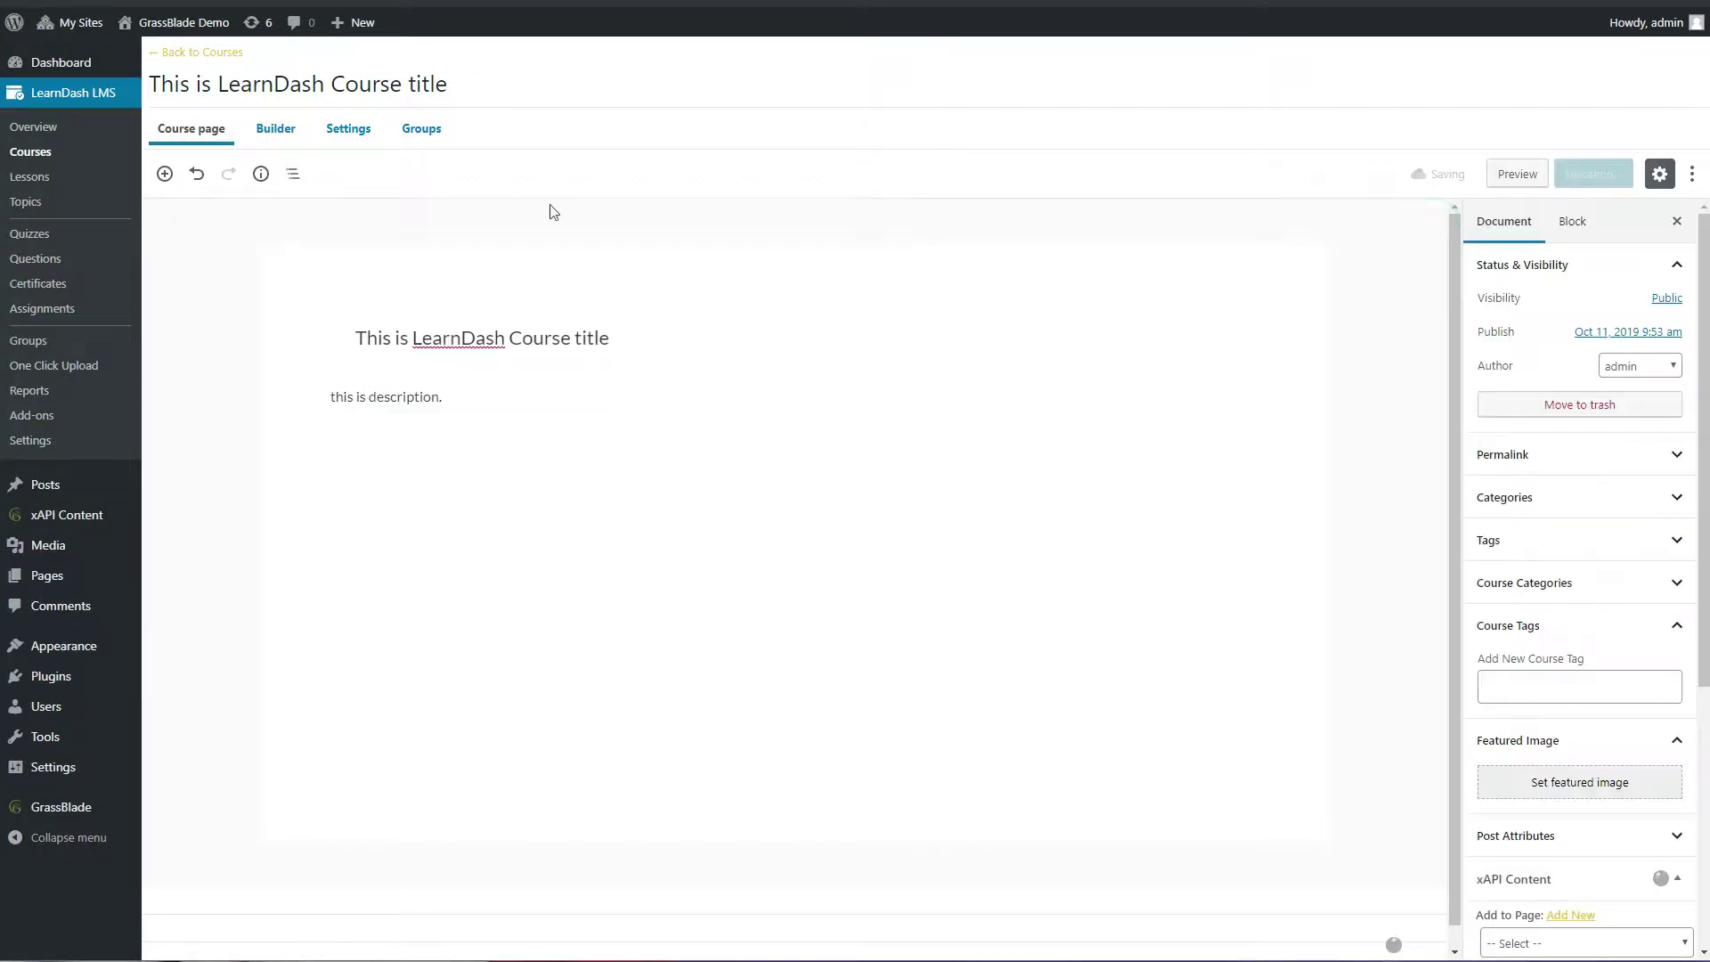
# Add the lesson 'LearnDash Lesson' in the course Builder and open its edit page.
pyautogui.click(280, 132)
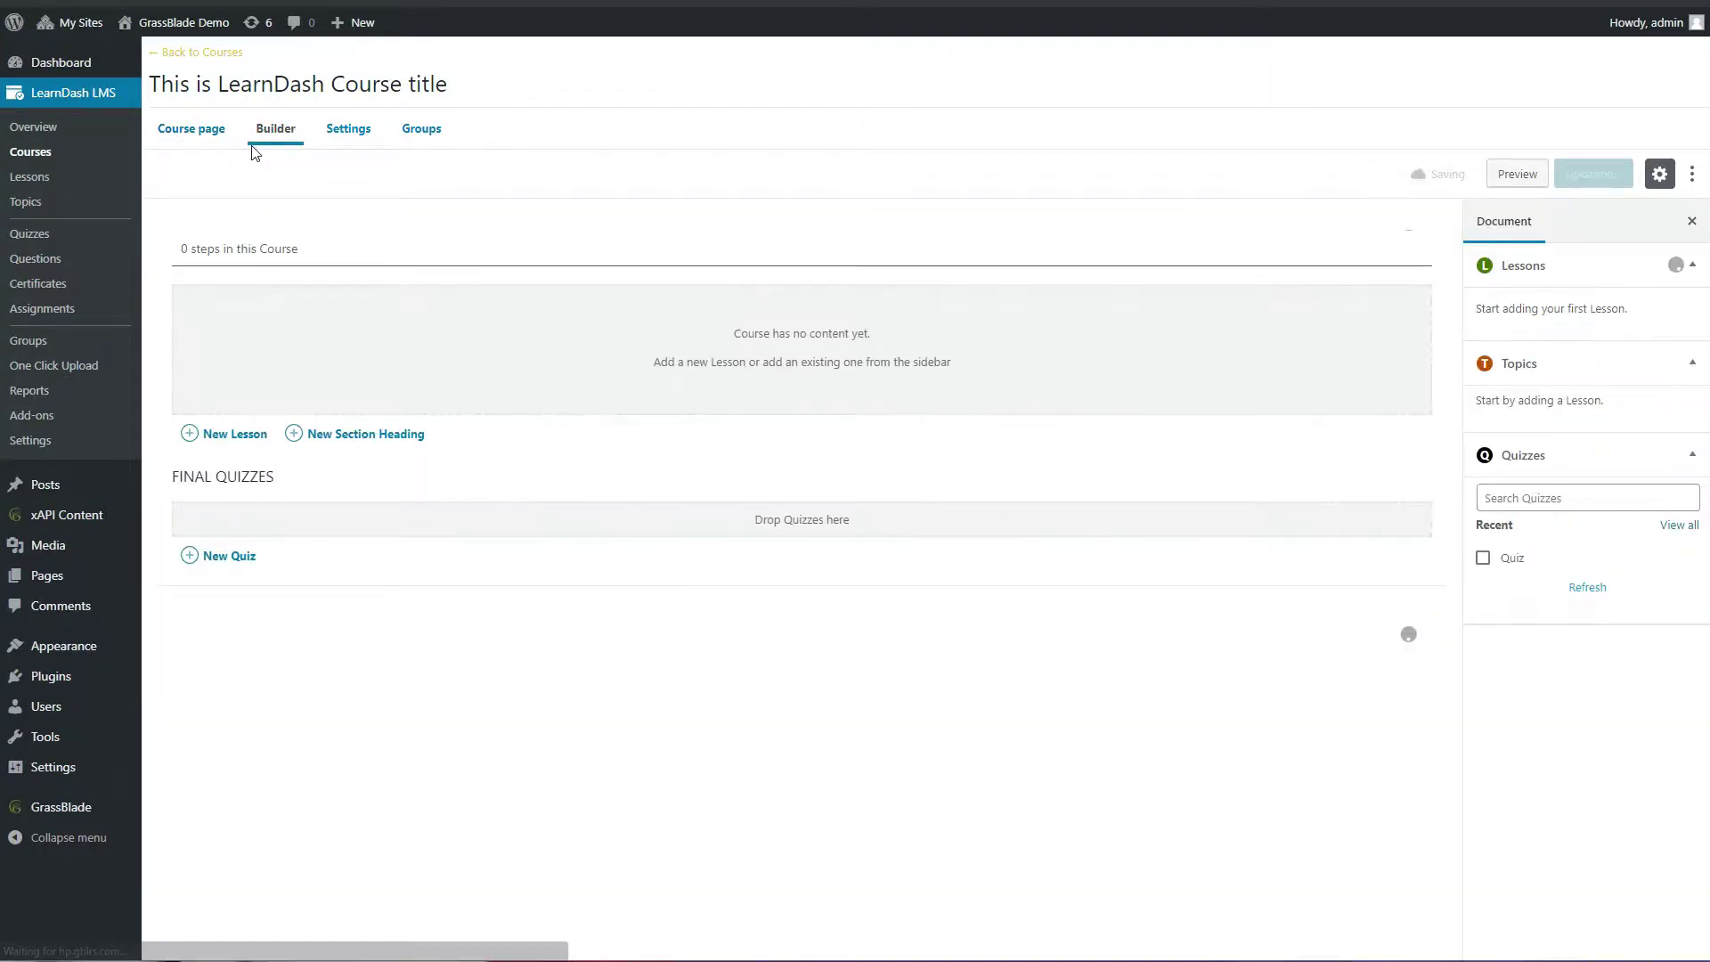
pyautogui.click(205, 437)
pyautogui.write('LearnDash Lesson')
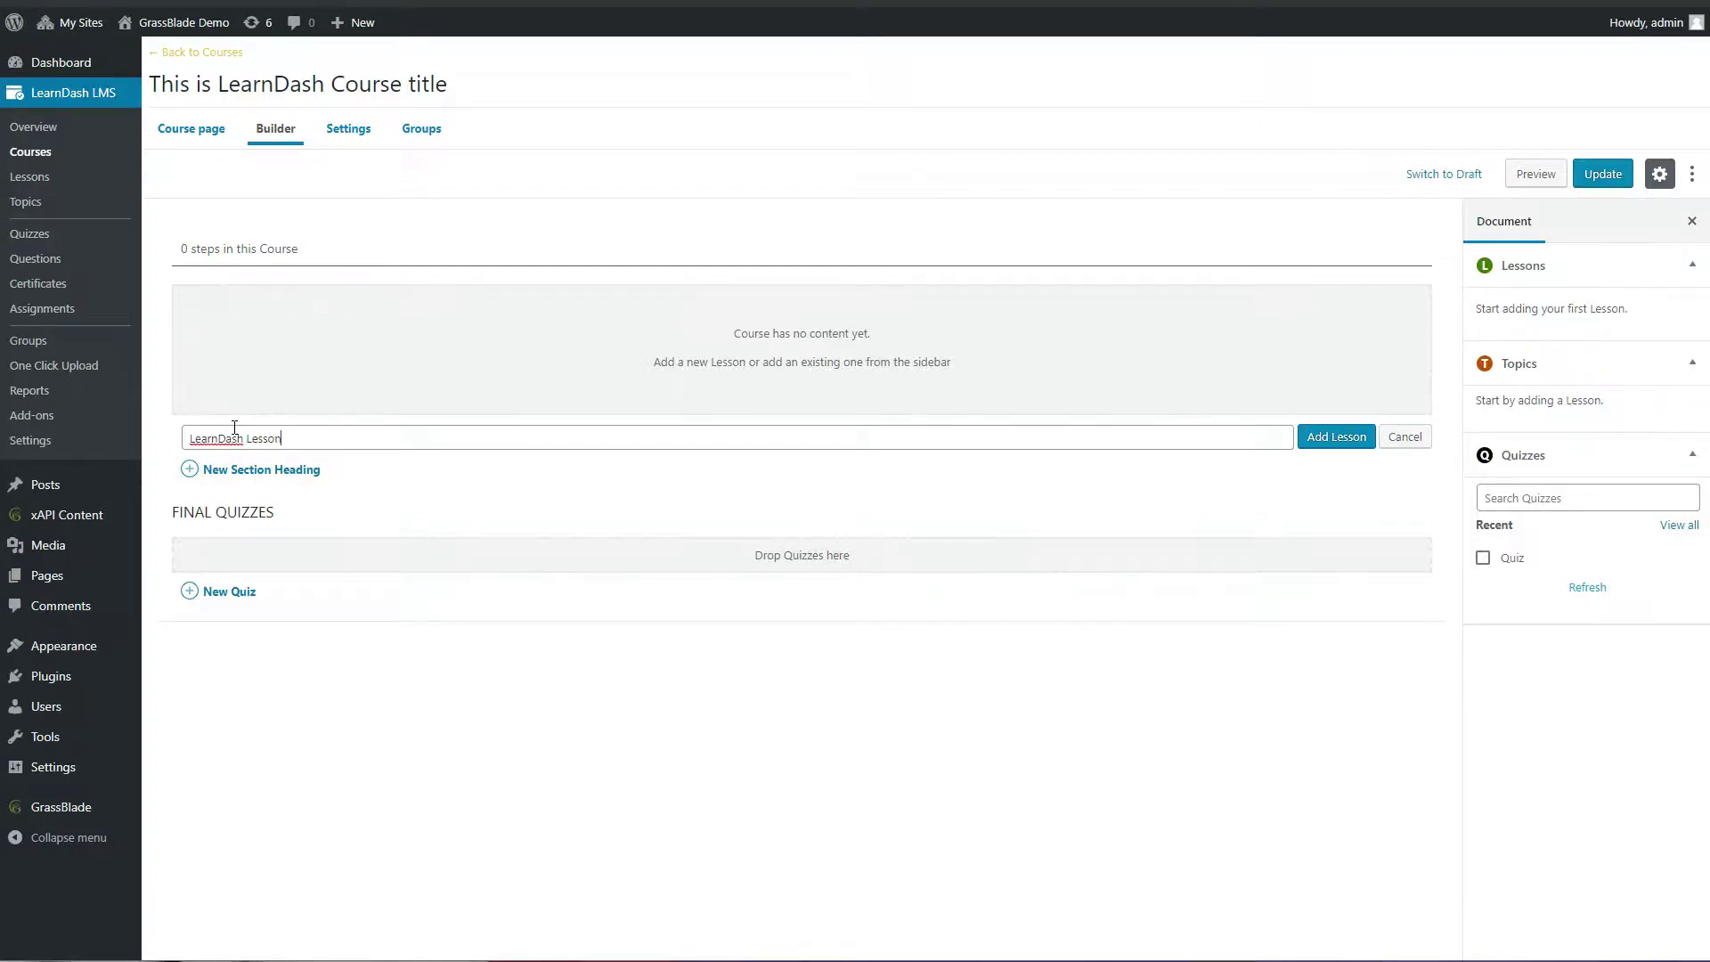
pyautogui.click(1321, 434)
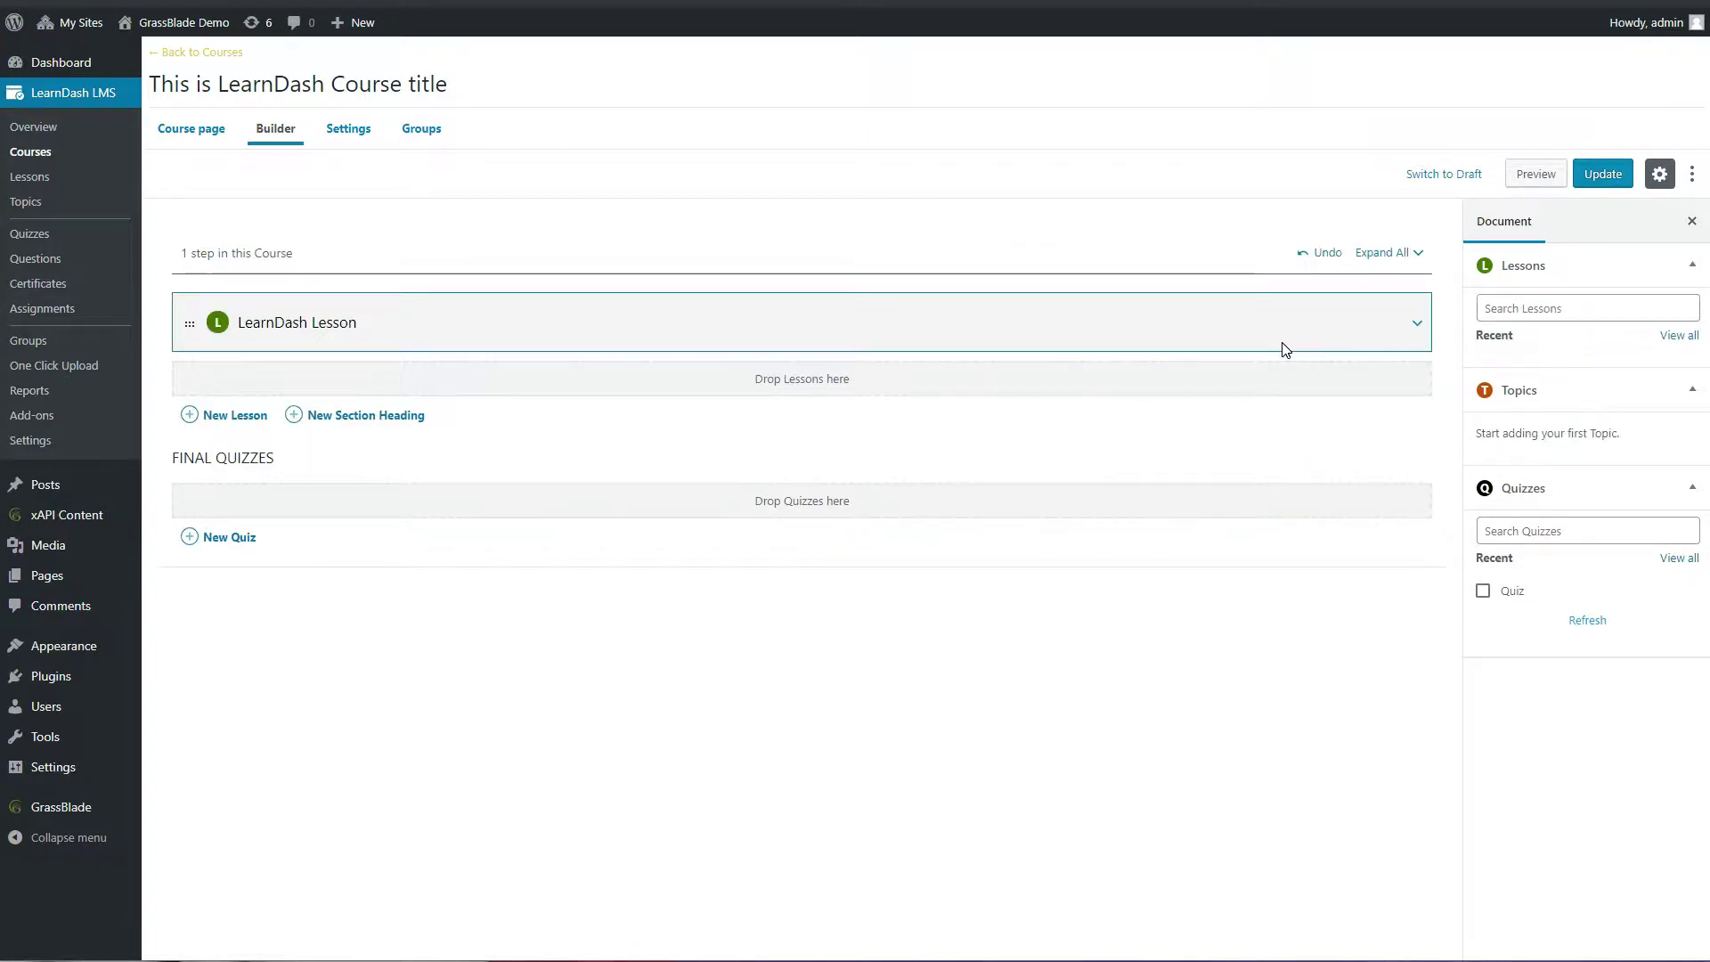
pyautogui.rightClick(1327, 326)
pyautogui.click(1407, 340)
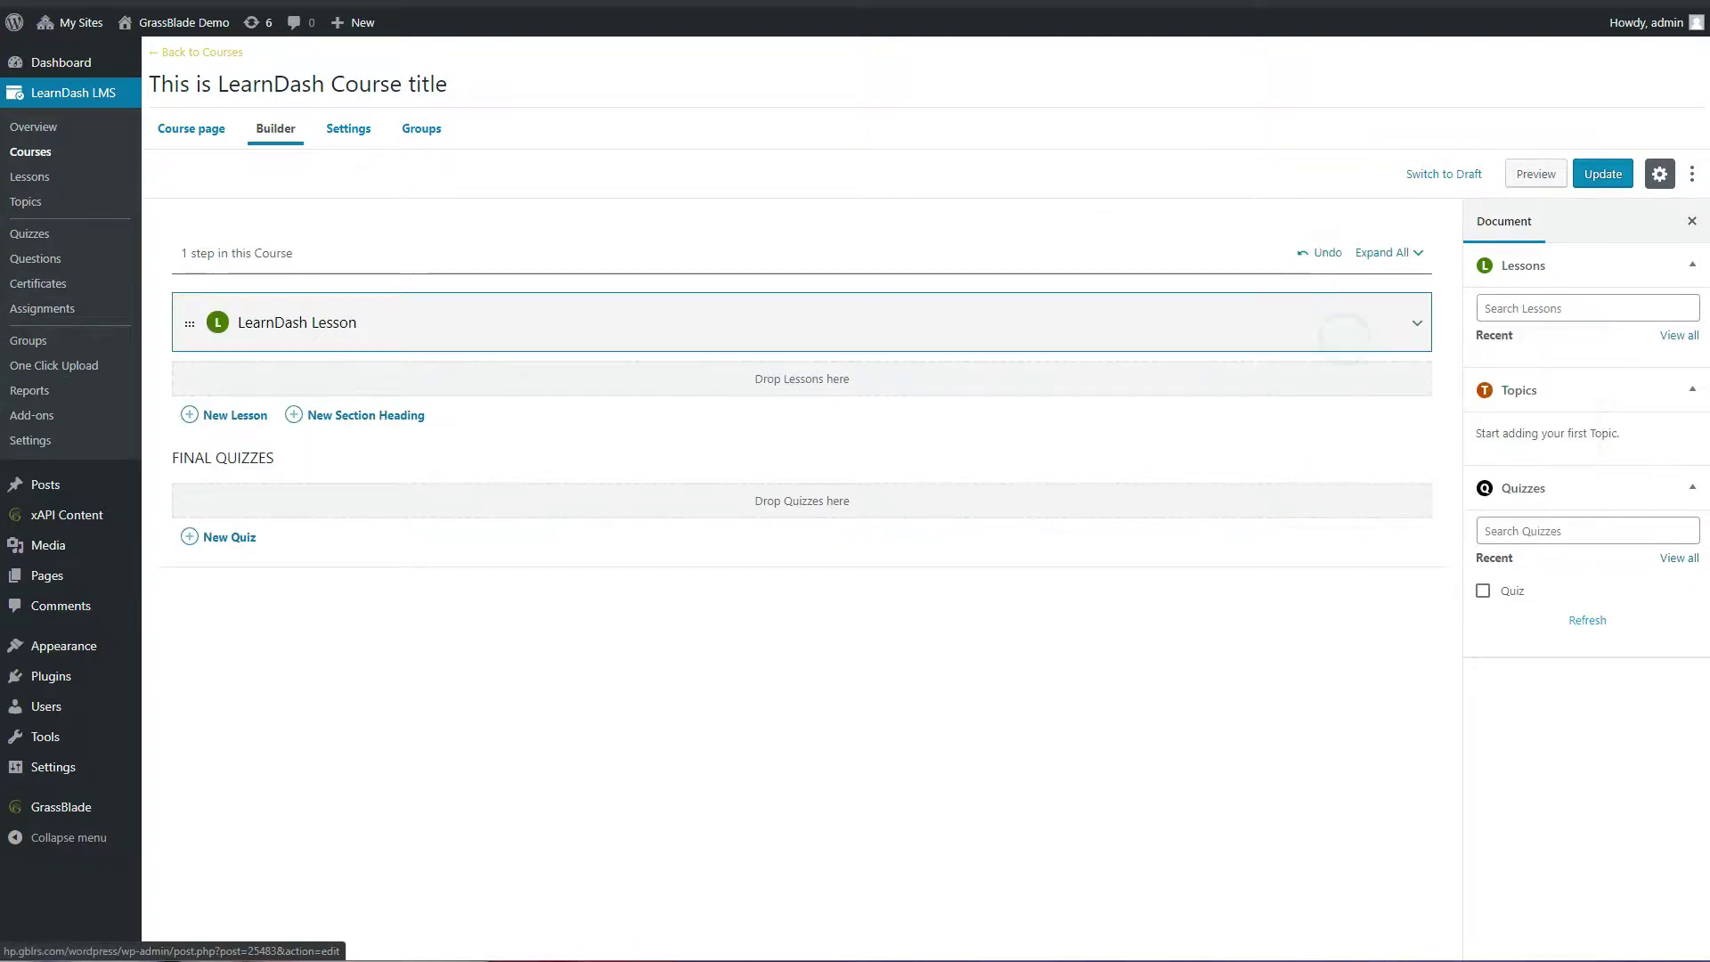
pyautogui.hotkey('ctrl', 'Tab')
# Insert a GrassBlade xAPI Content block showing the YouTube Video content into the lesson.
pyautogui.click(452, 403)
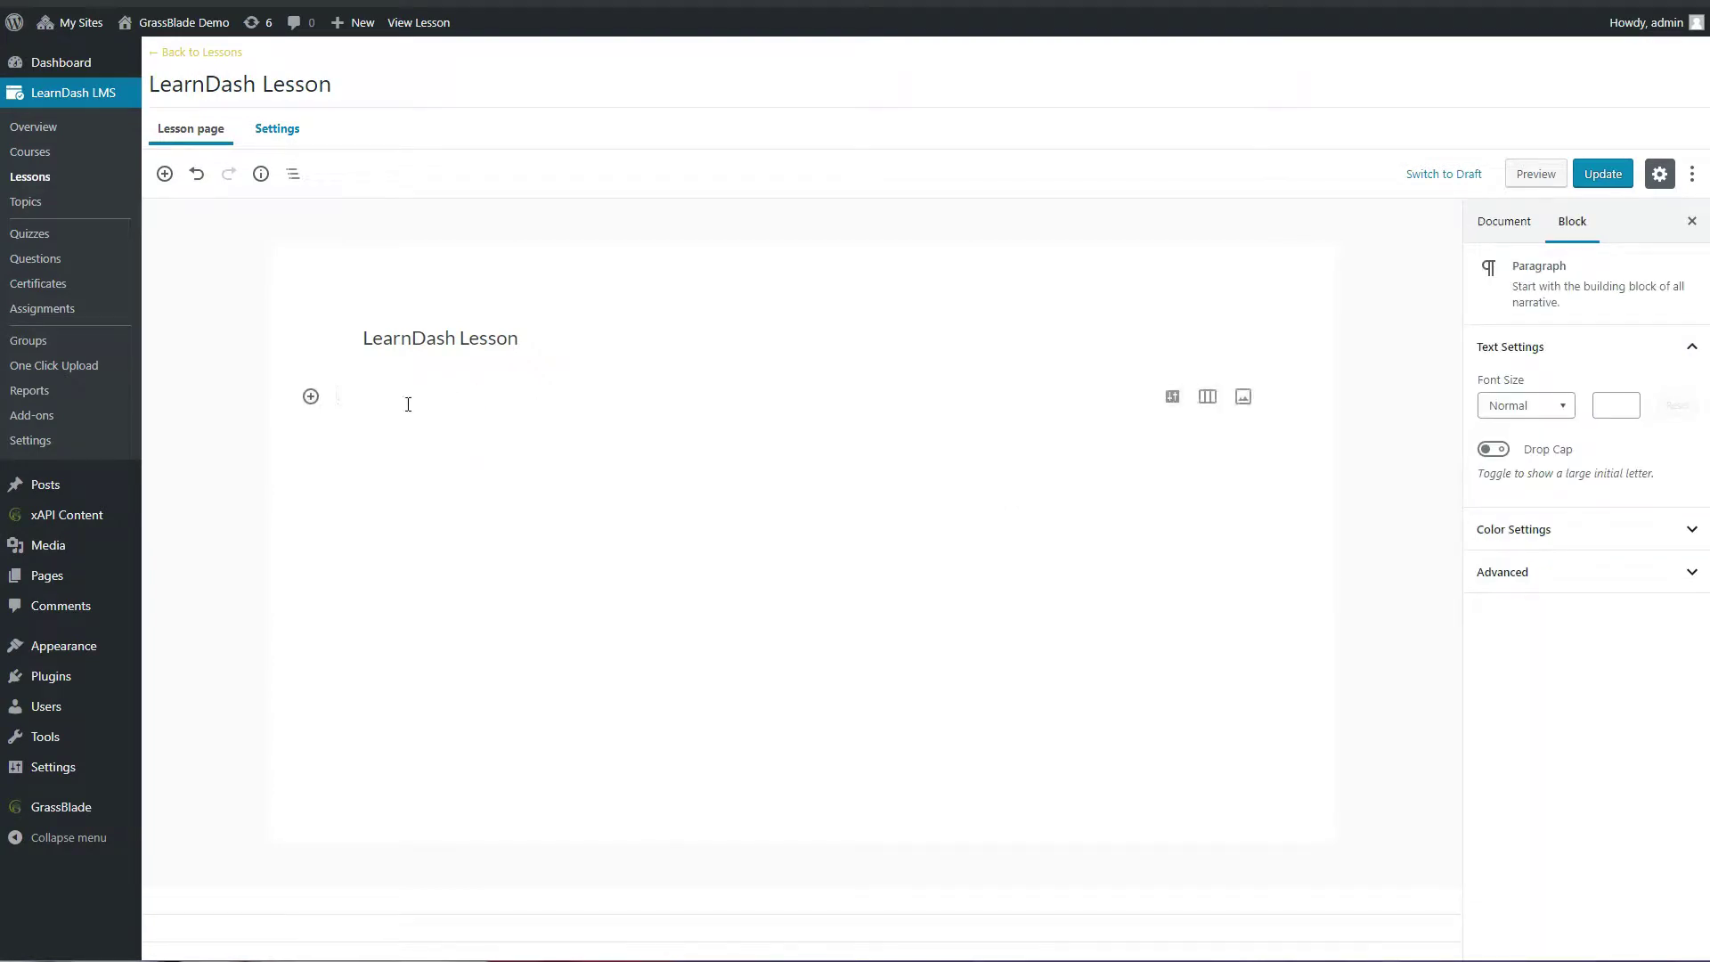
pyautogui.click(311, 396)
pyautogui.scroll(-5, 453, 534)
pyautogui.scroll(-1, 473, 648)
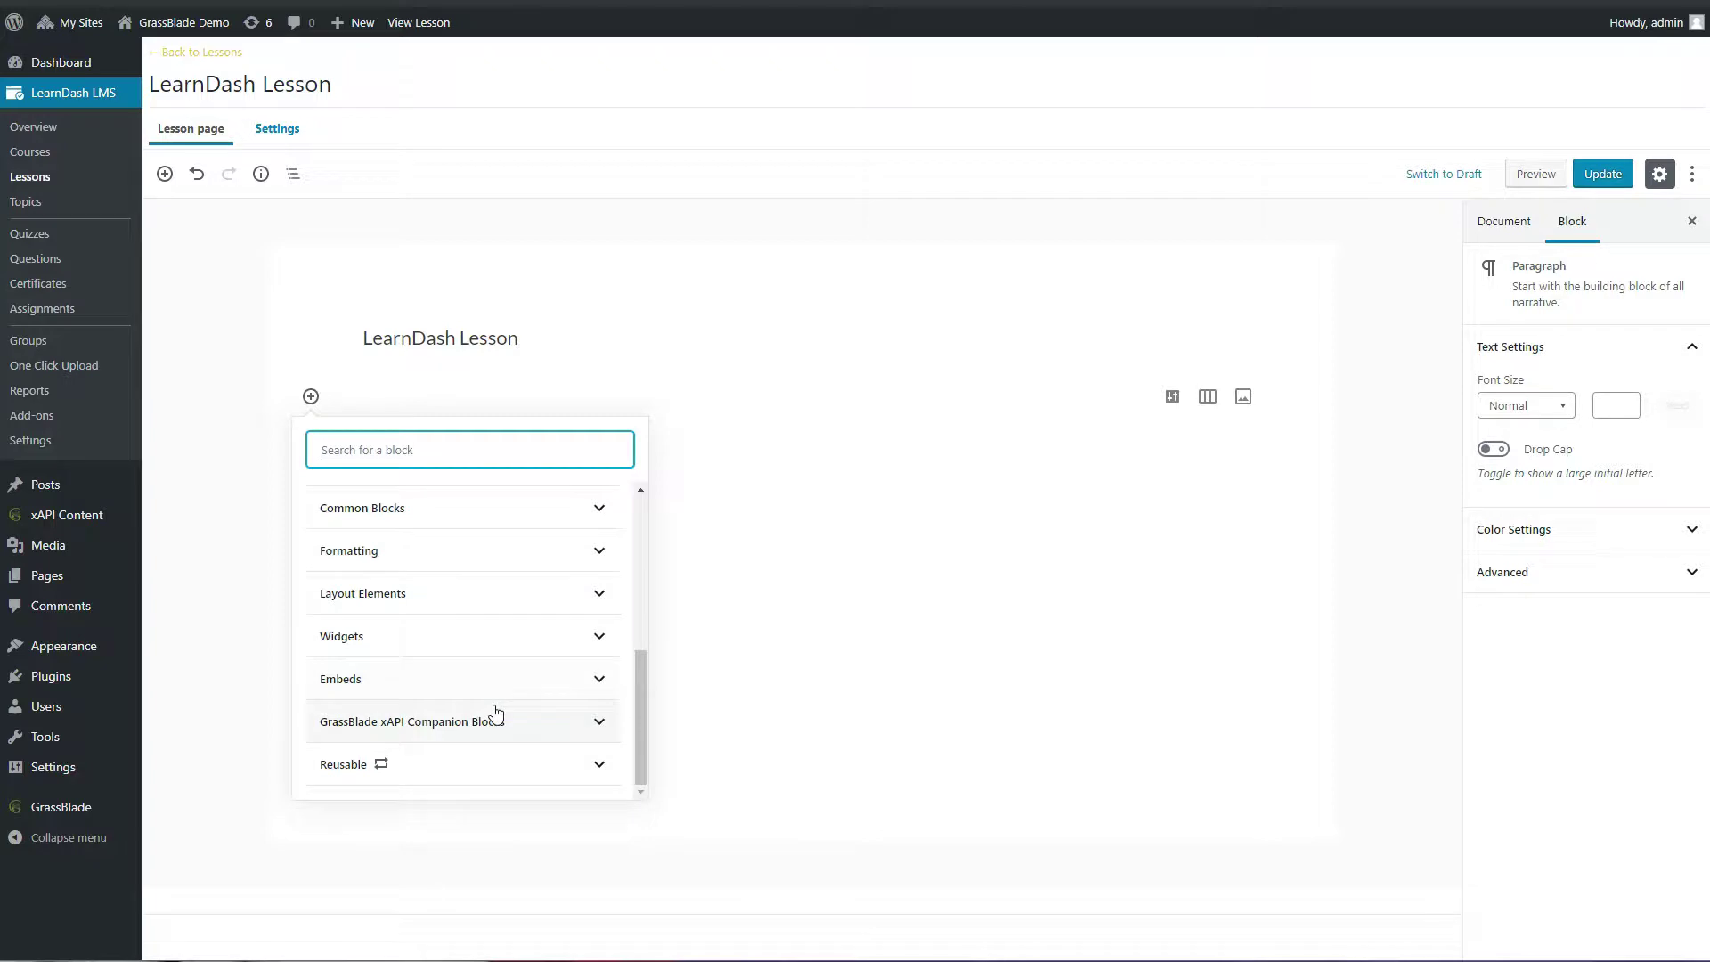
pyautogui.click(500, 724)
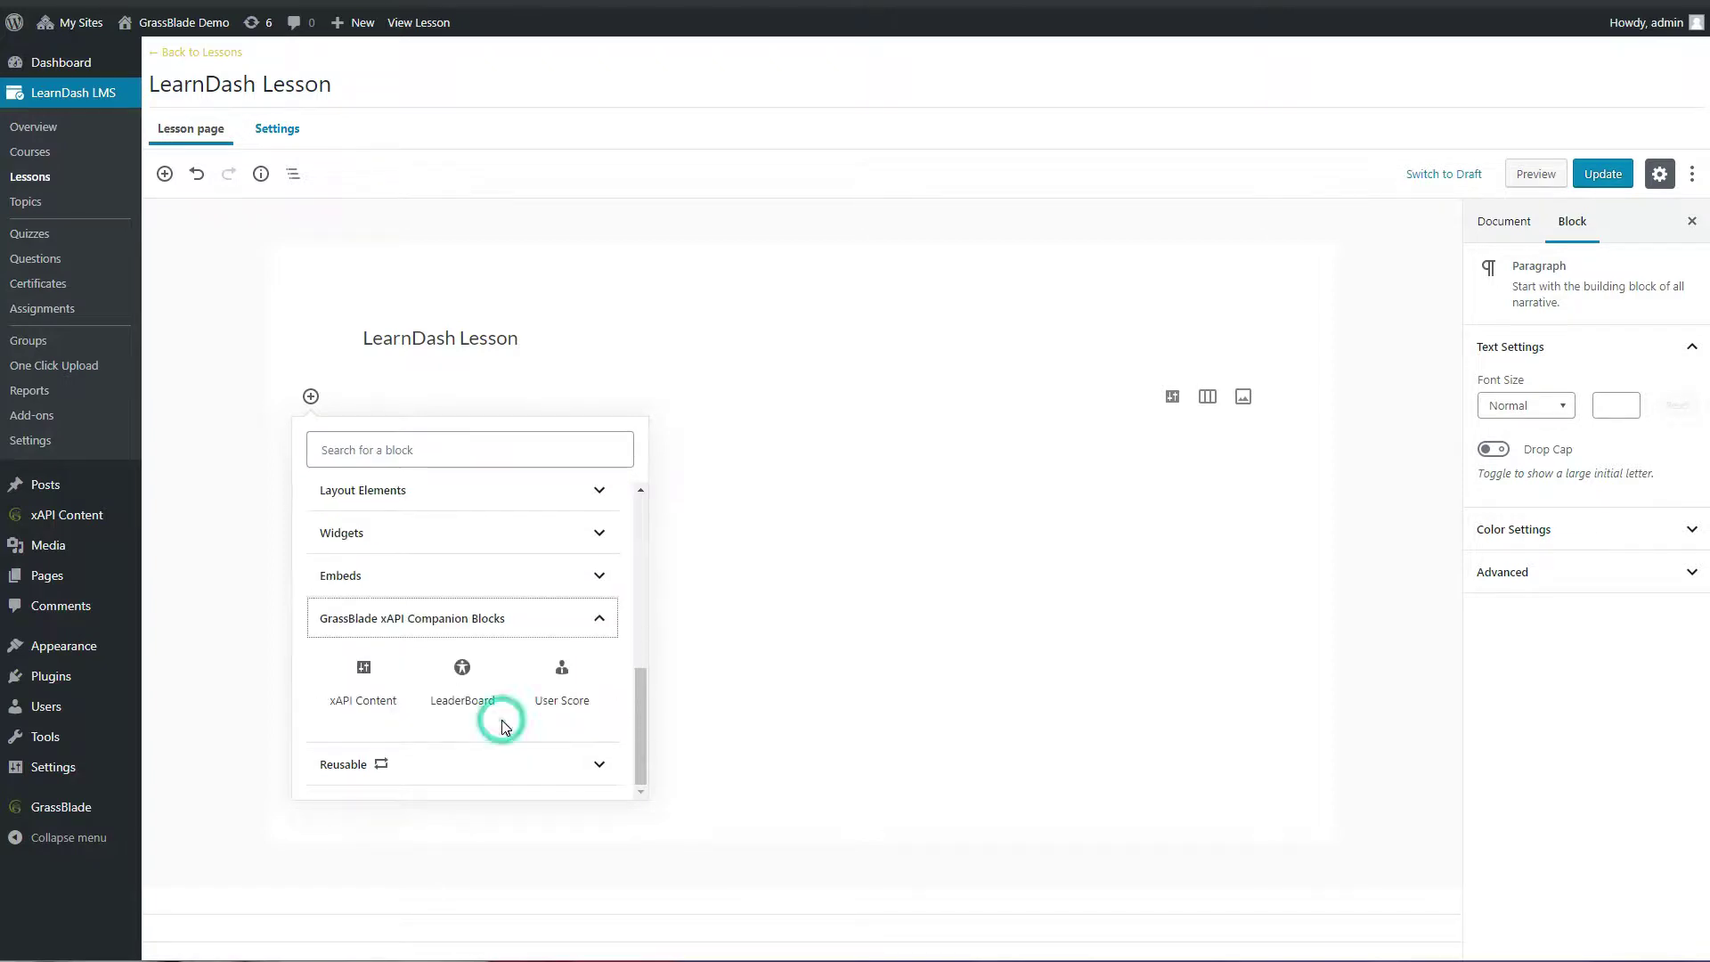
pyautogui.click(376, 710)
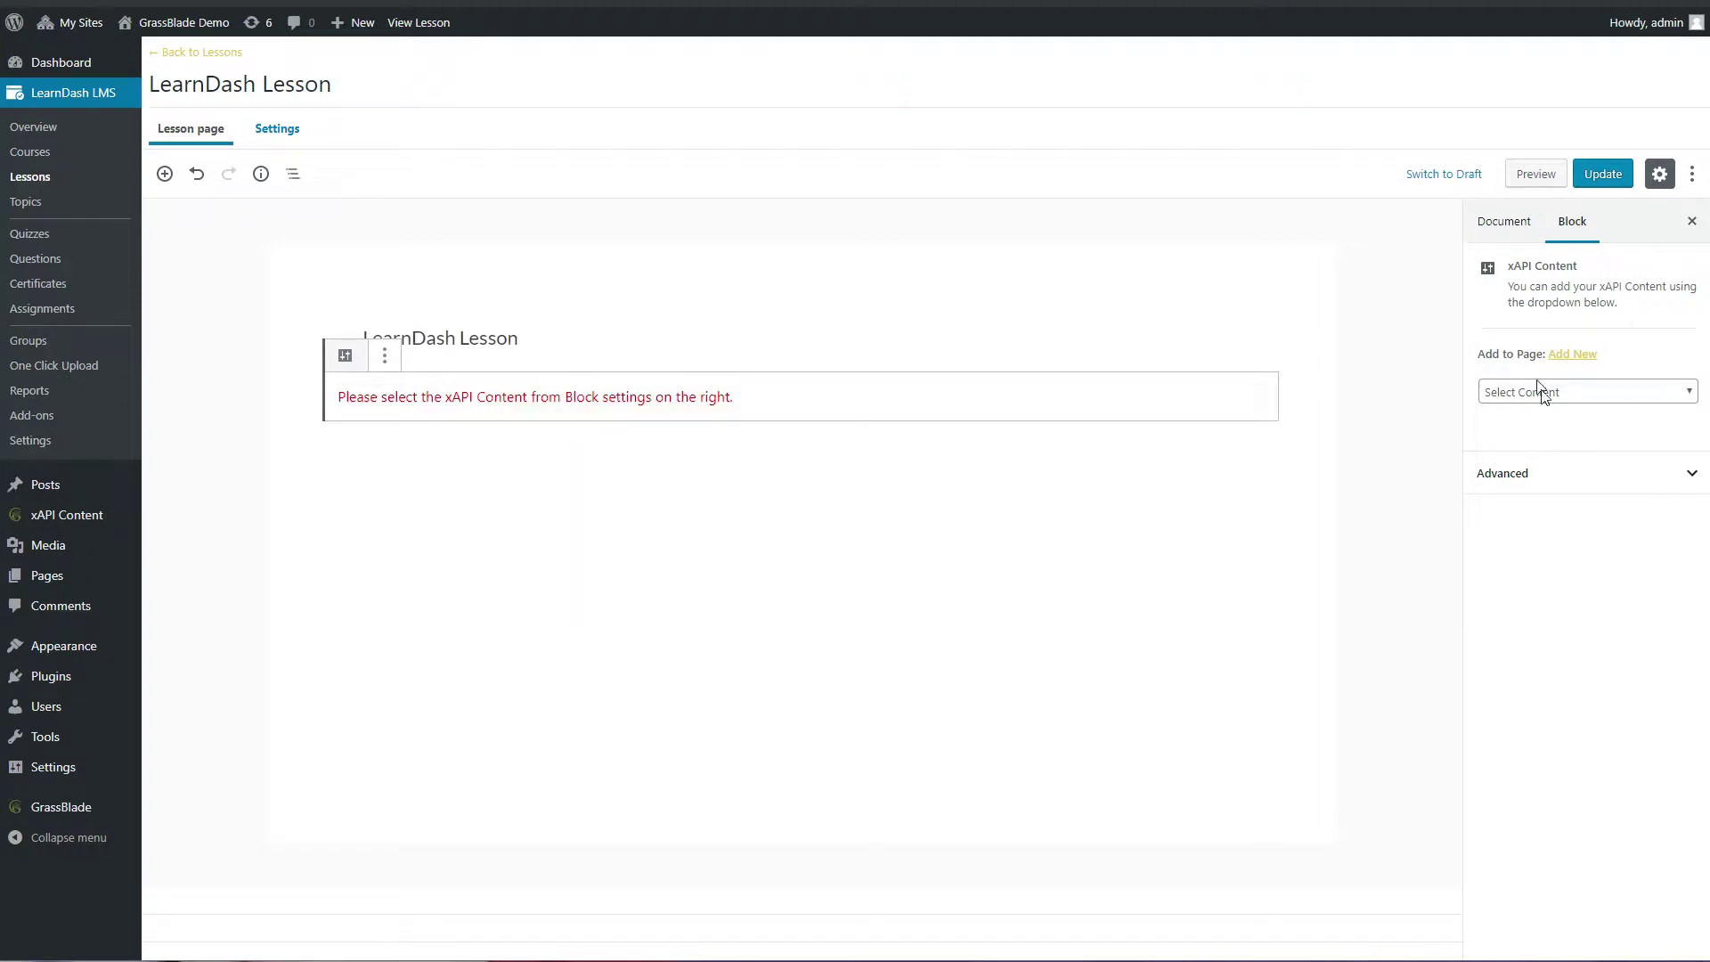
pyautogui.click(1577, 393)
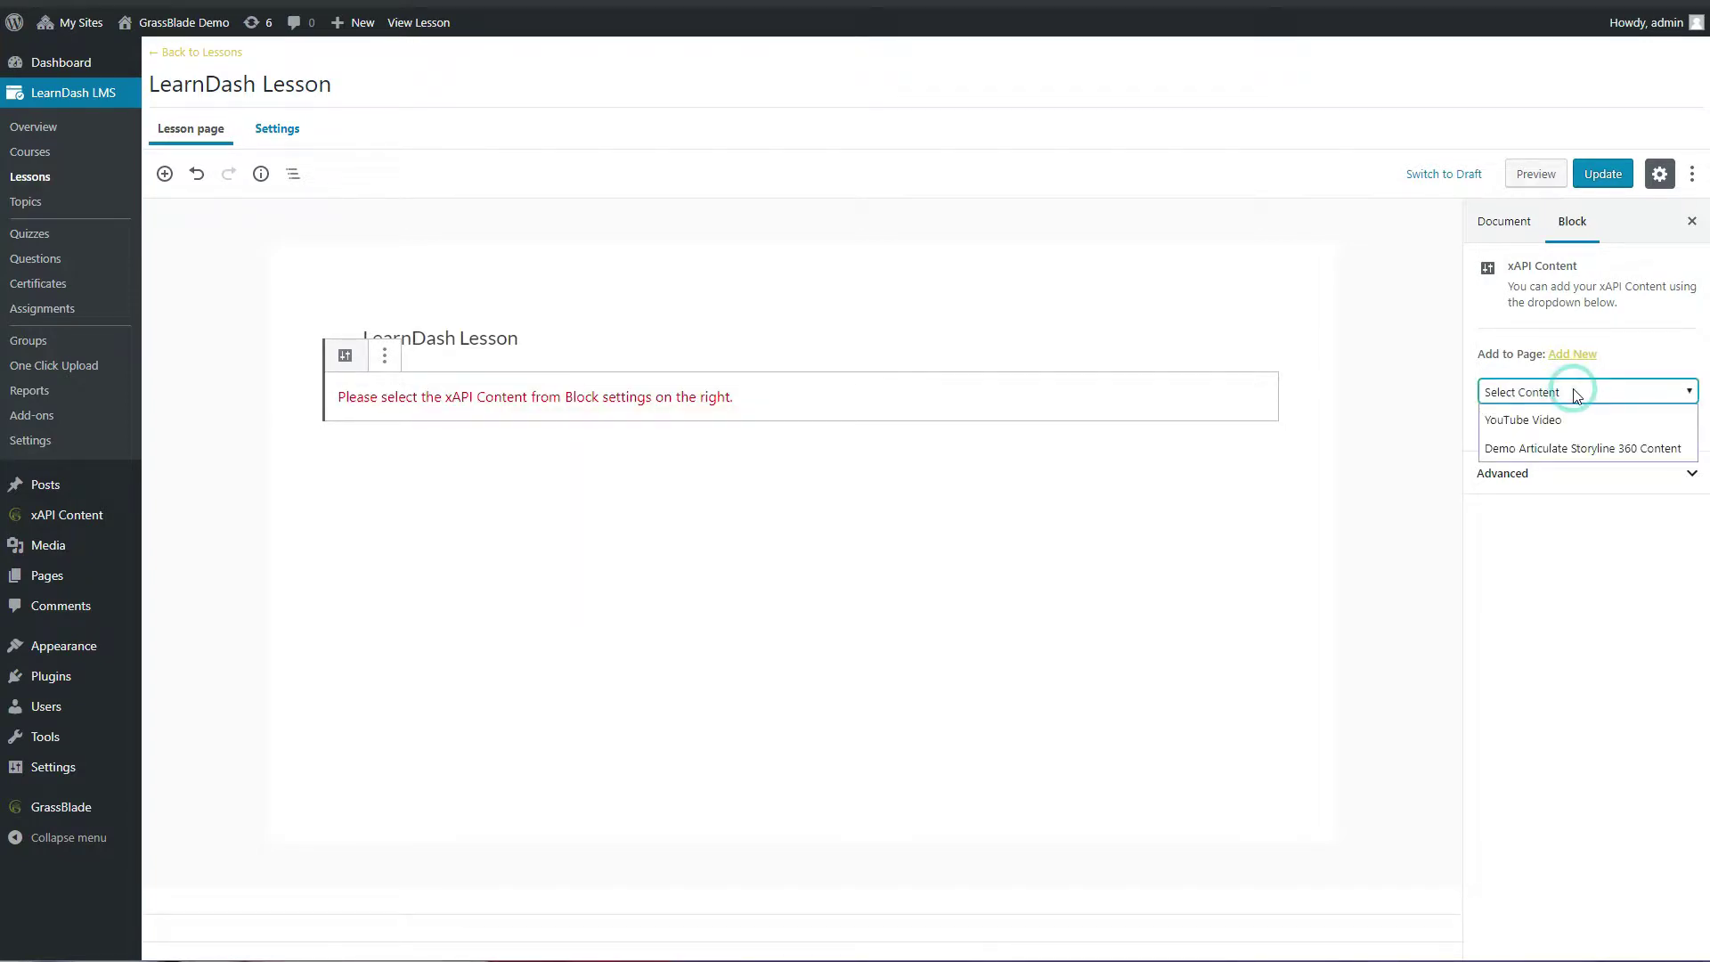
pyautogui.click(1562, 413)
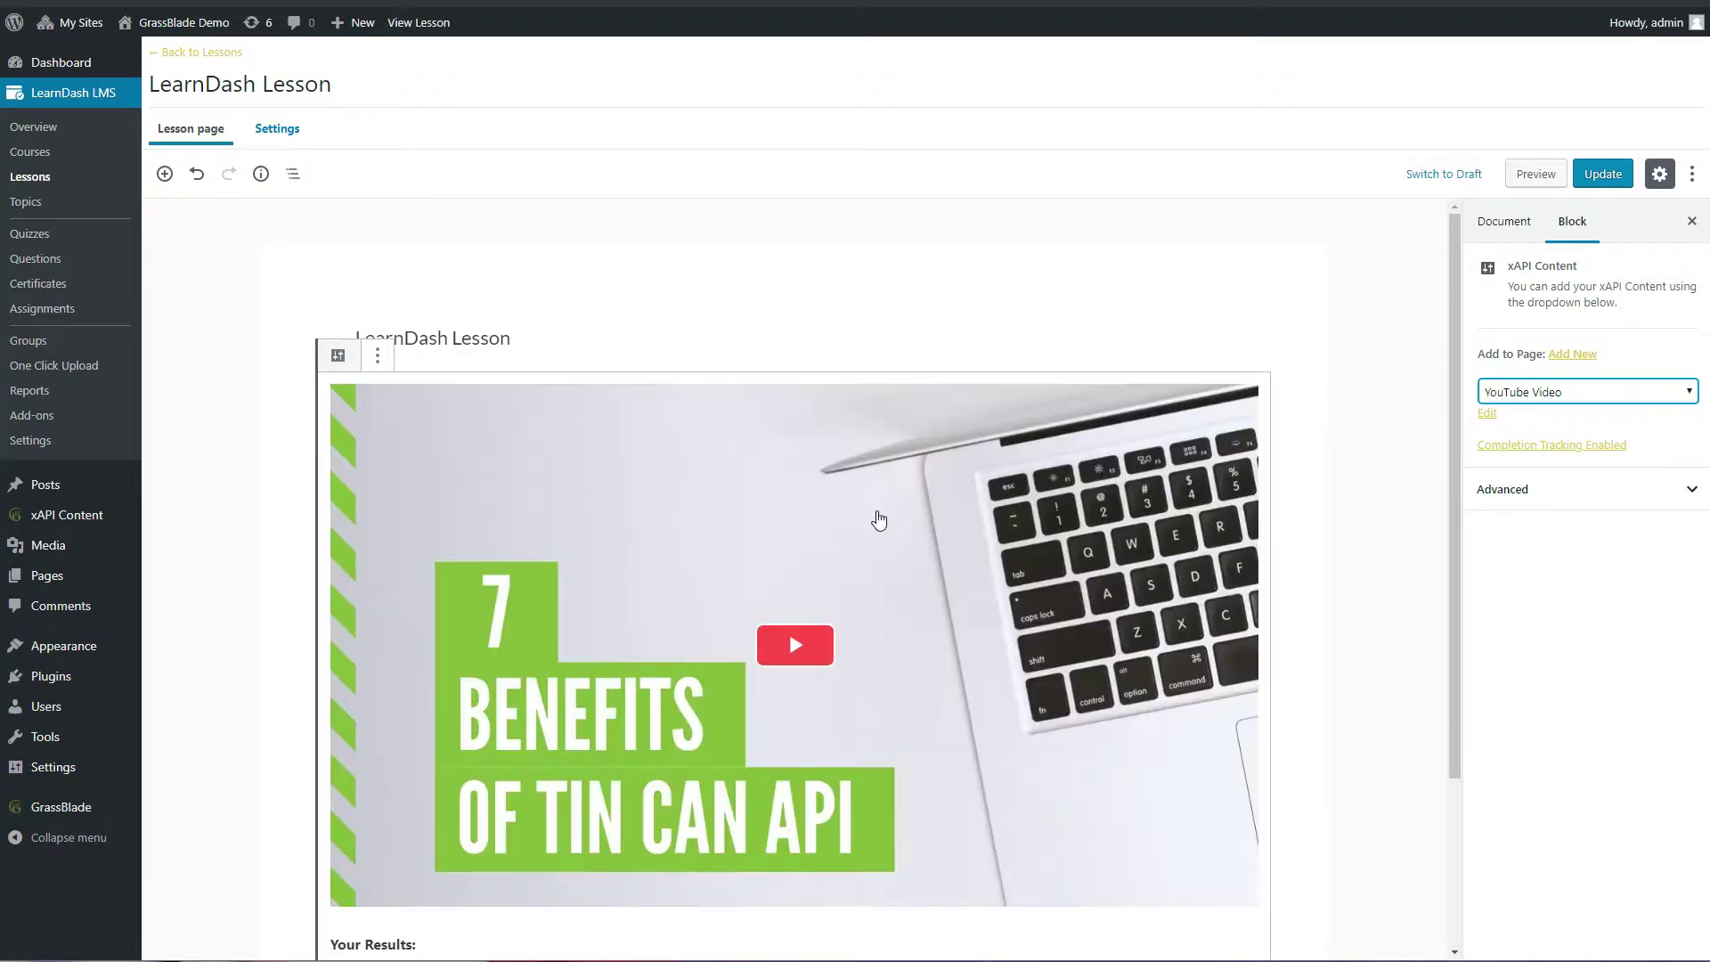
# Update the lesson and dismiss the Lesson Updated notice.
pyautogui.scroll(-2, 980, 570)
pyautogui.scroll(2, 1247, 498)
pyautogui.click(1605, 173)
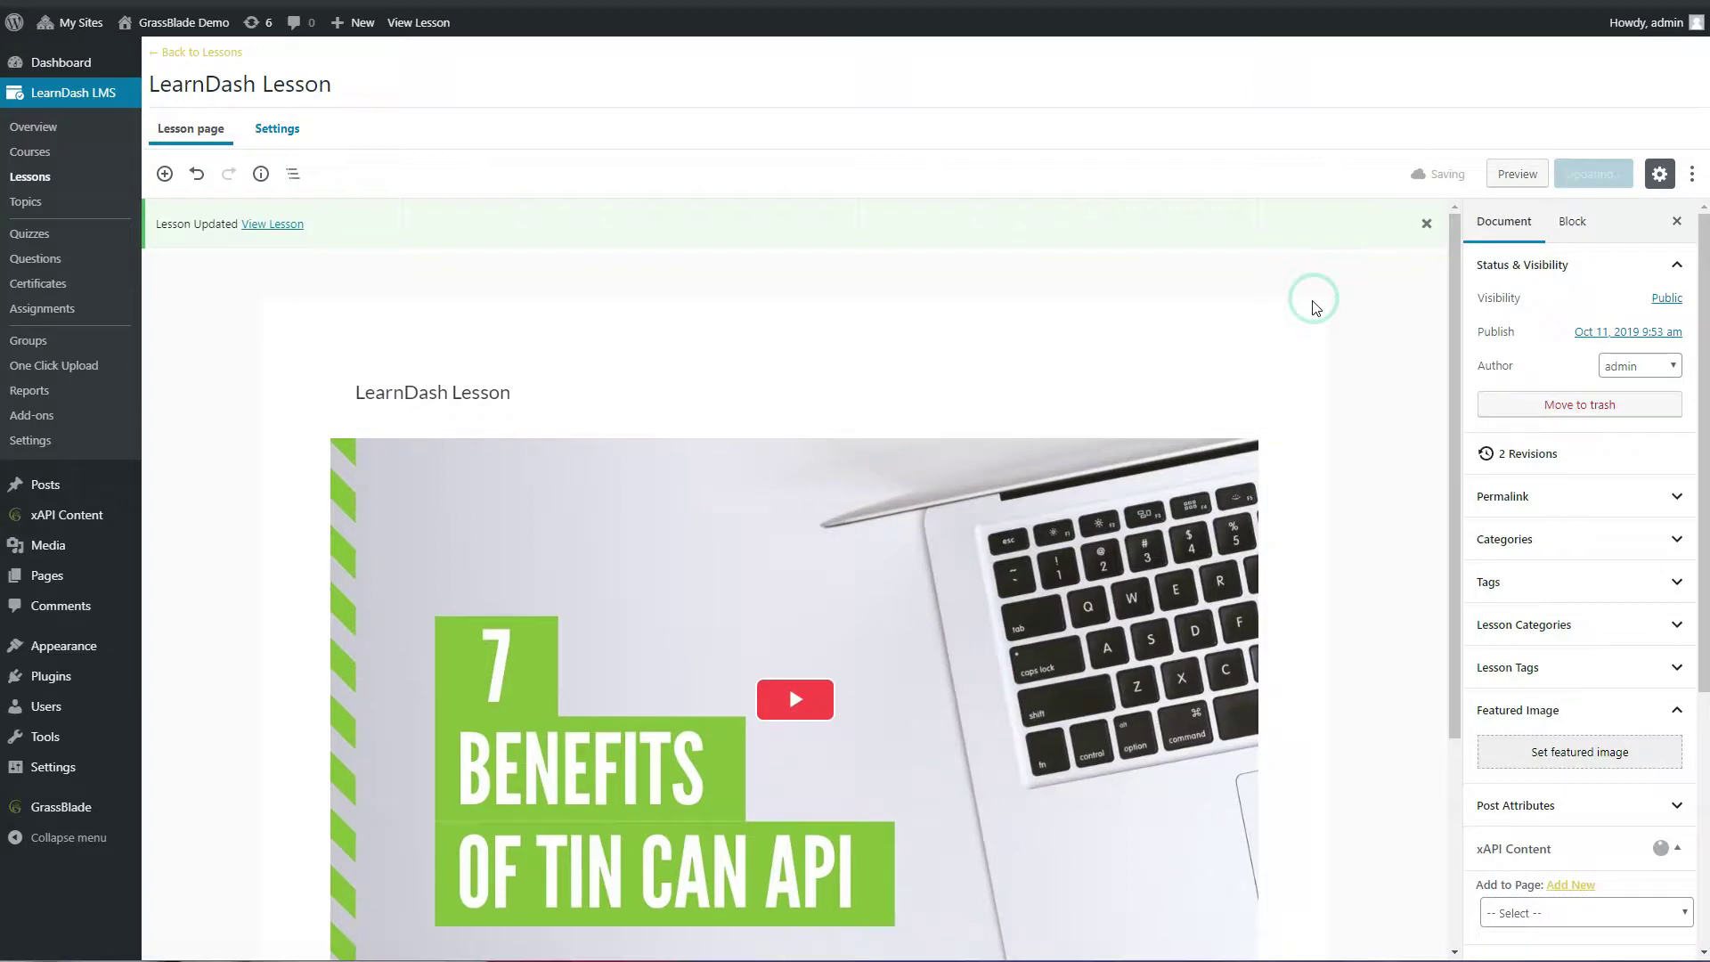
pyautogui.click(1430, 222)
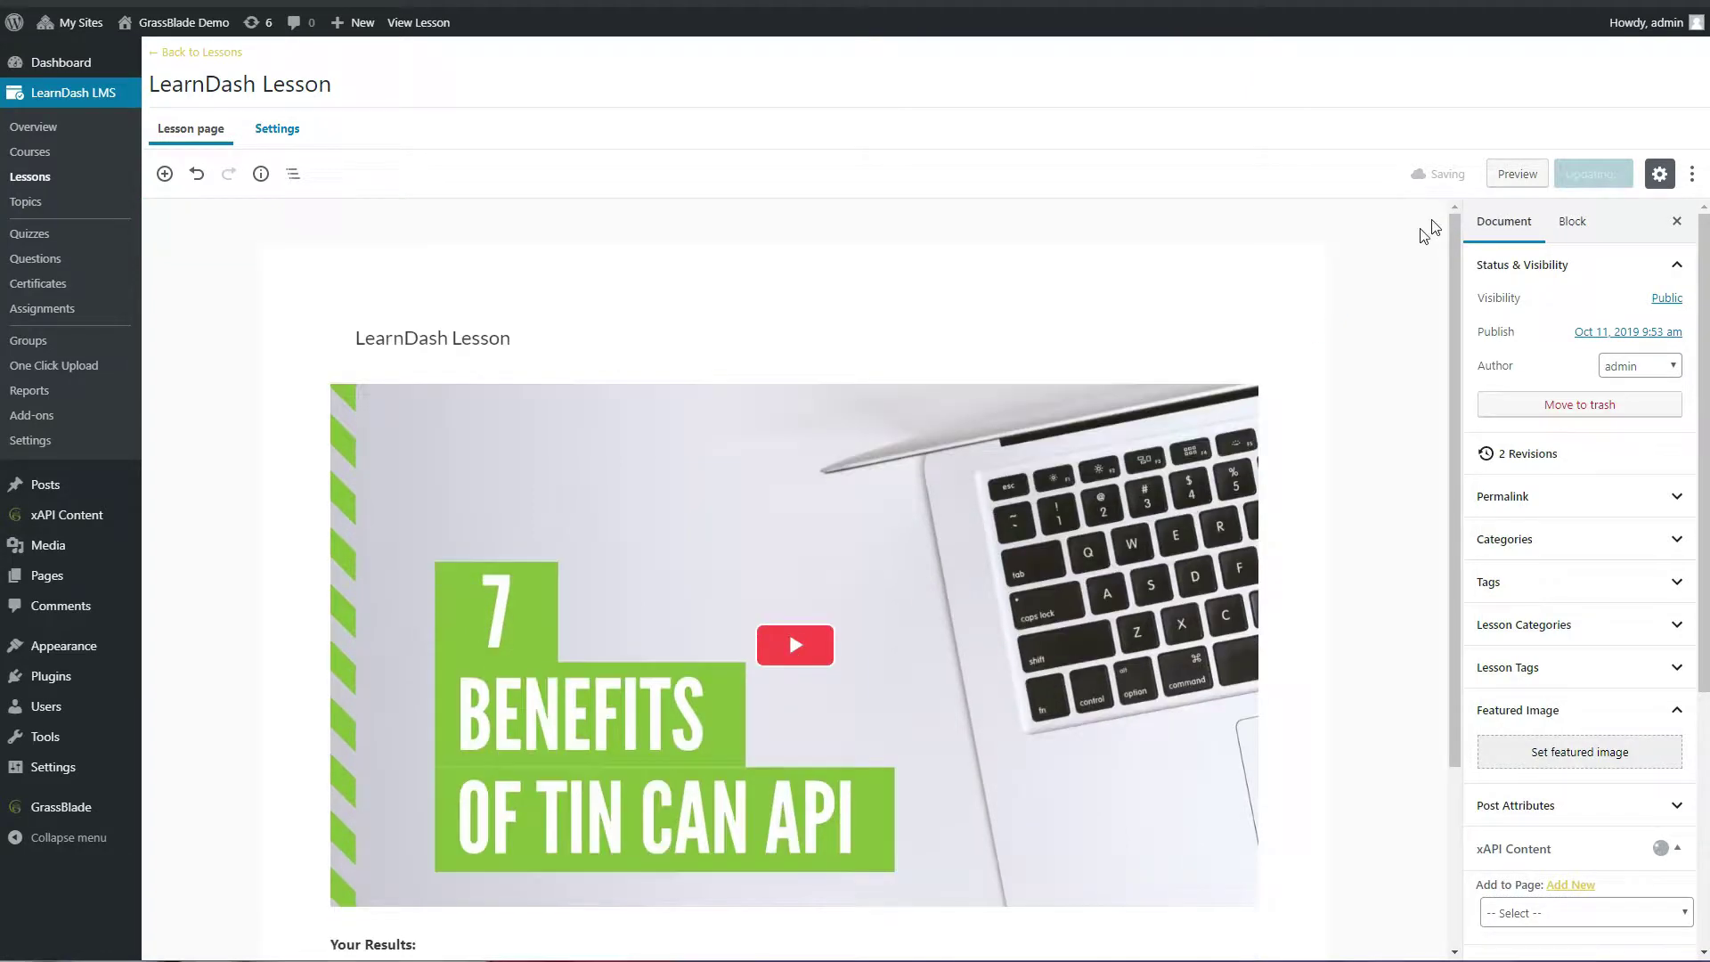
pyautogui.scroll(-2, 824, 355)
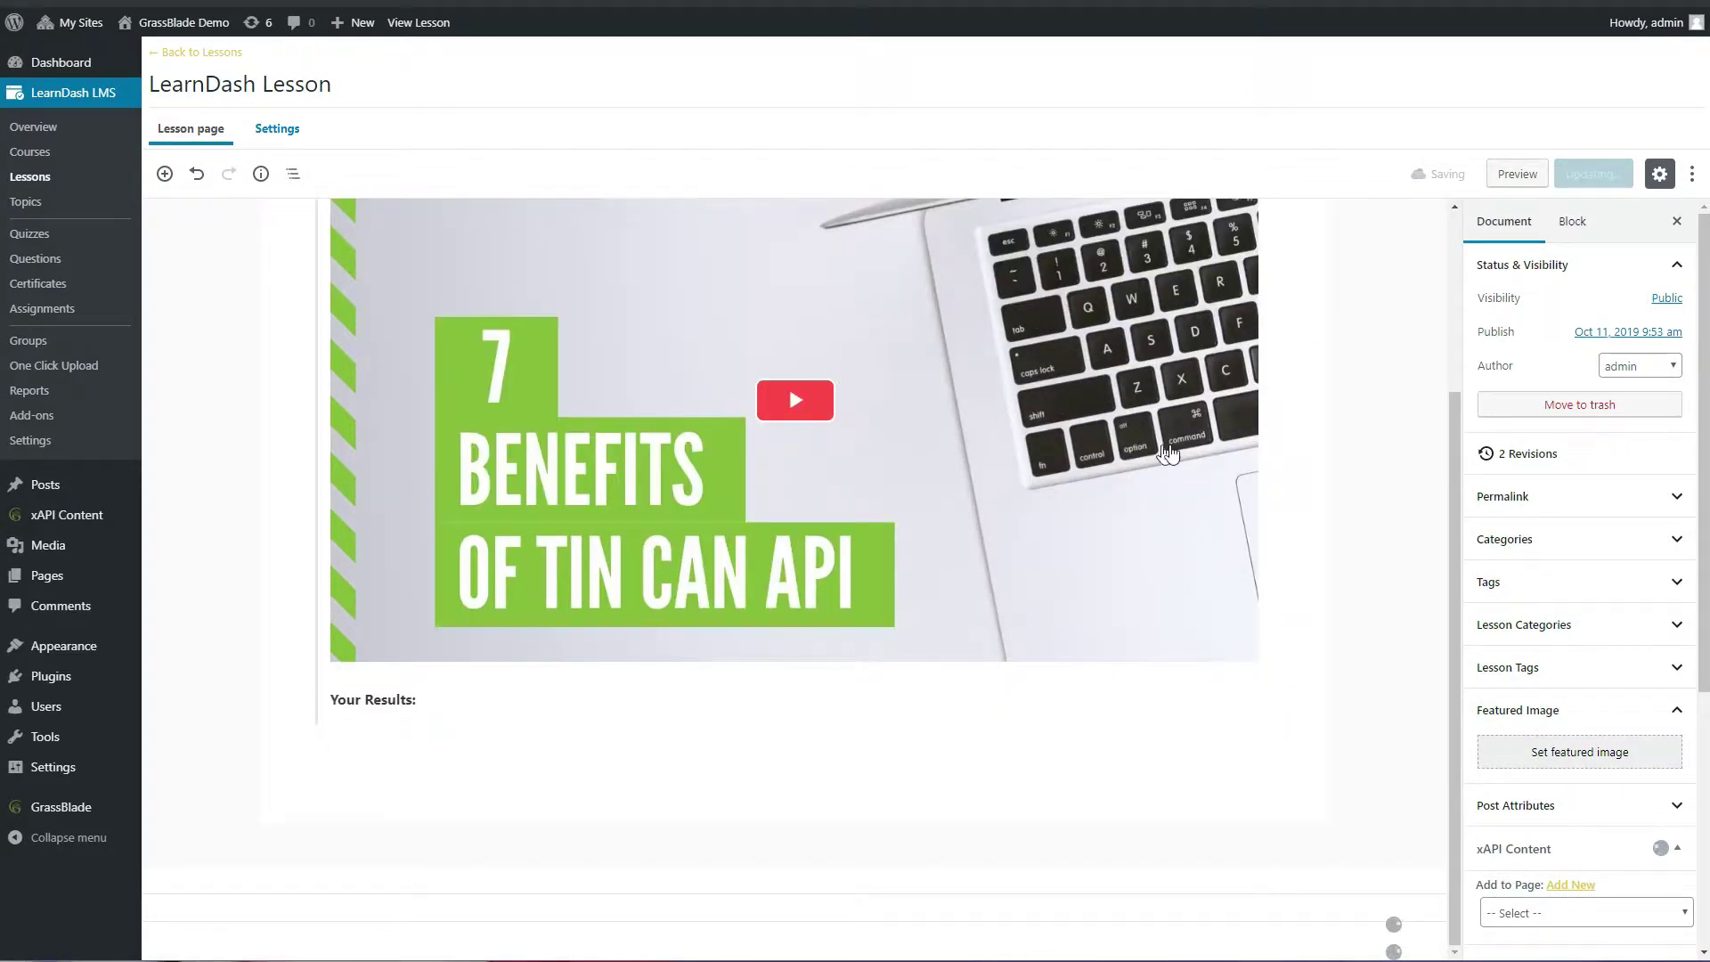
pyautogui.scroll(3, 1015, 418)
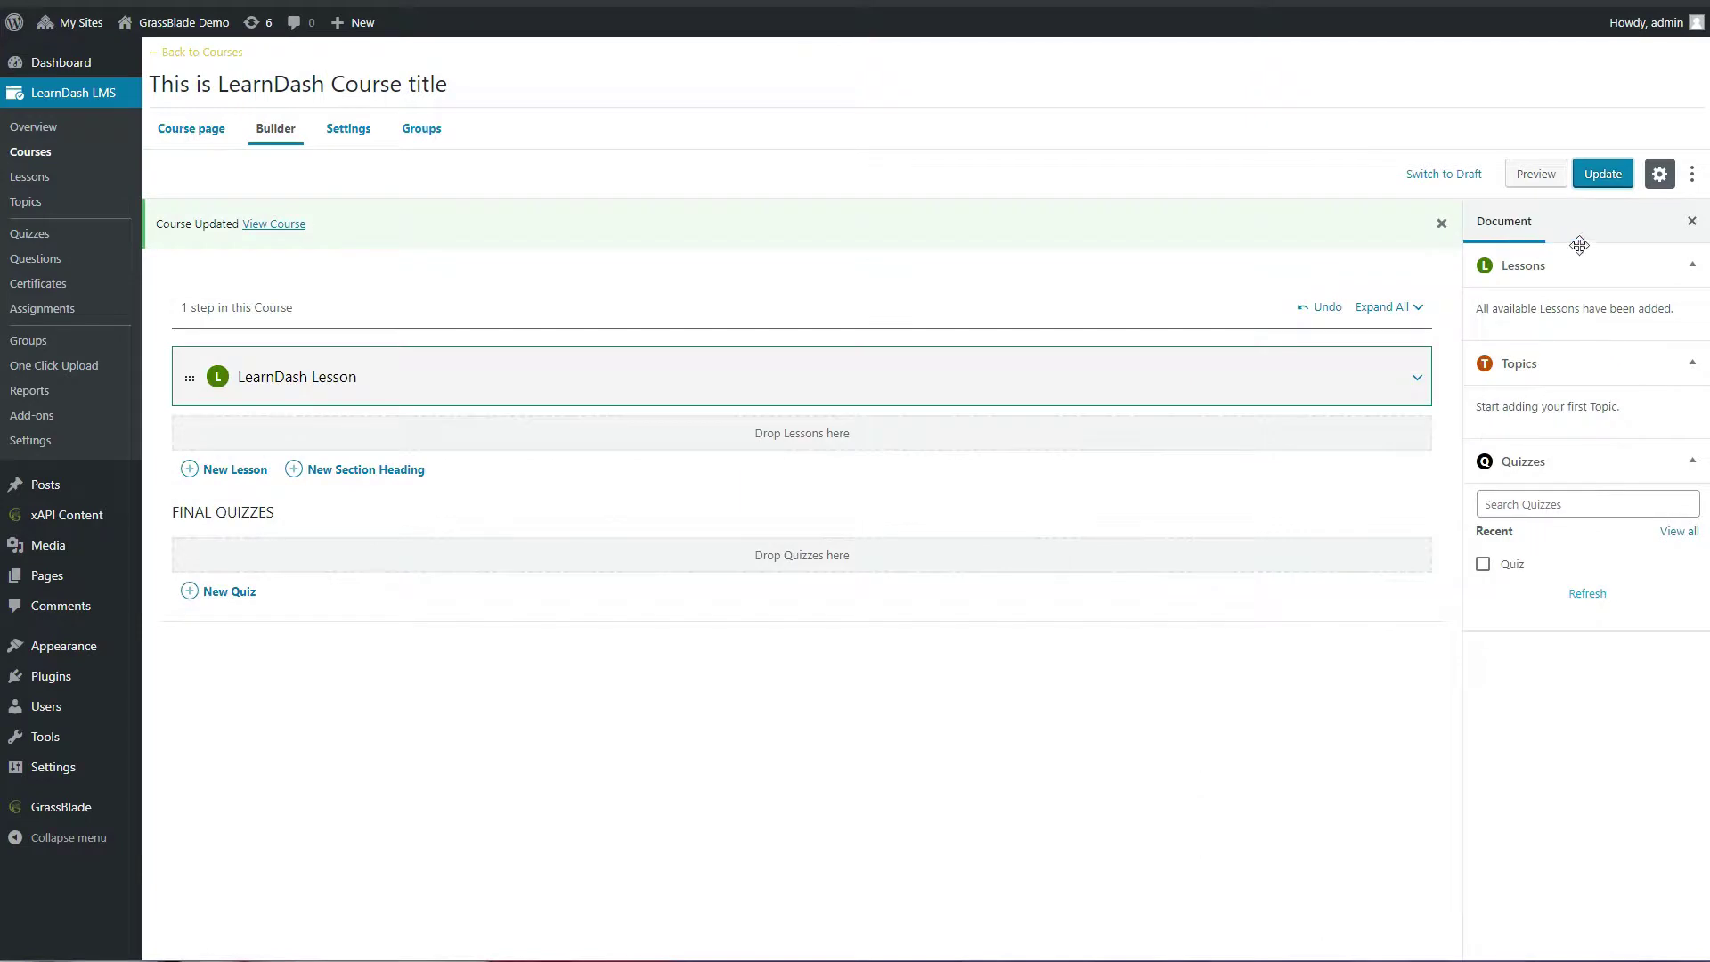
# Save the course, add quiz 'LearnDash Quiz with xAPI Content' under the lesson, and edit it.
pyautogui.click(1602, 175)
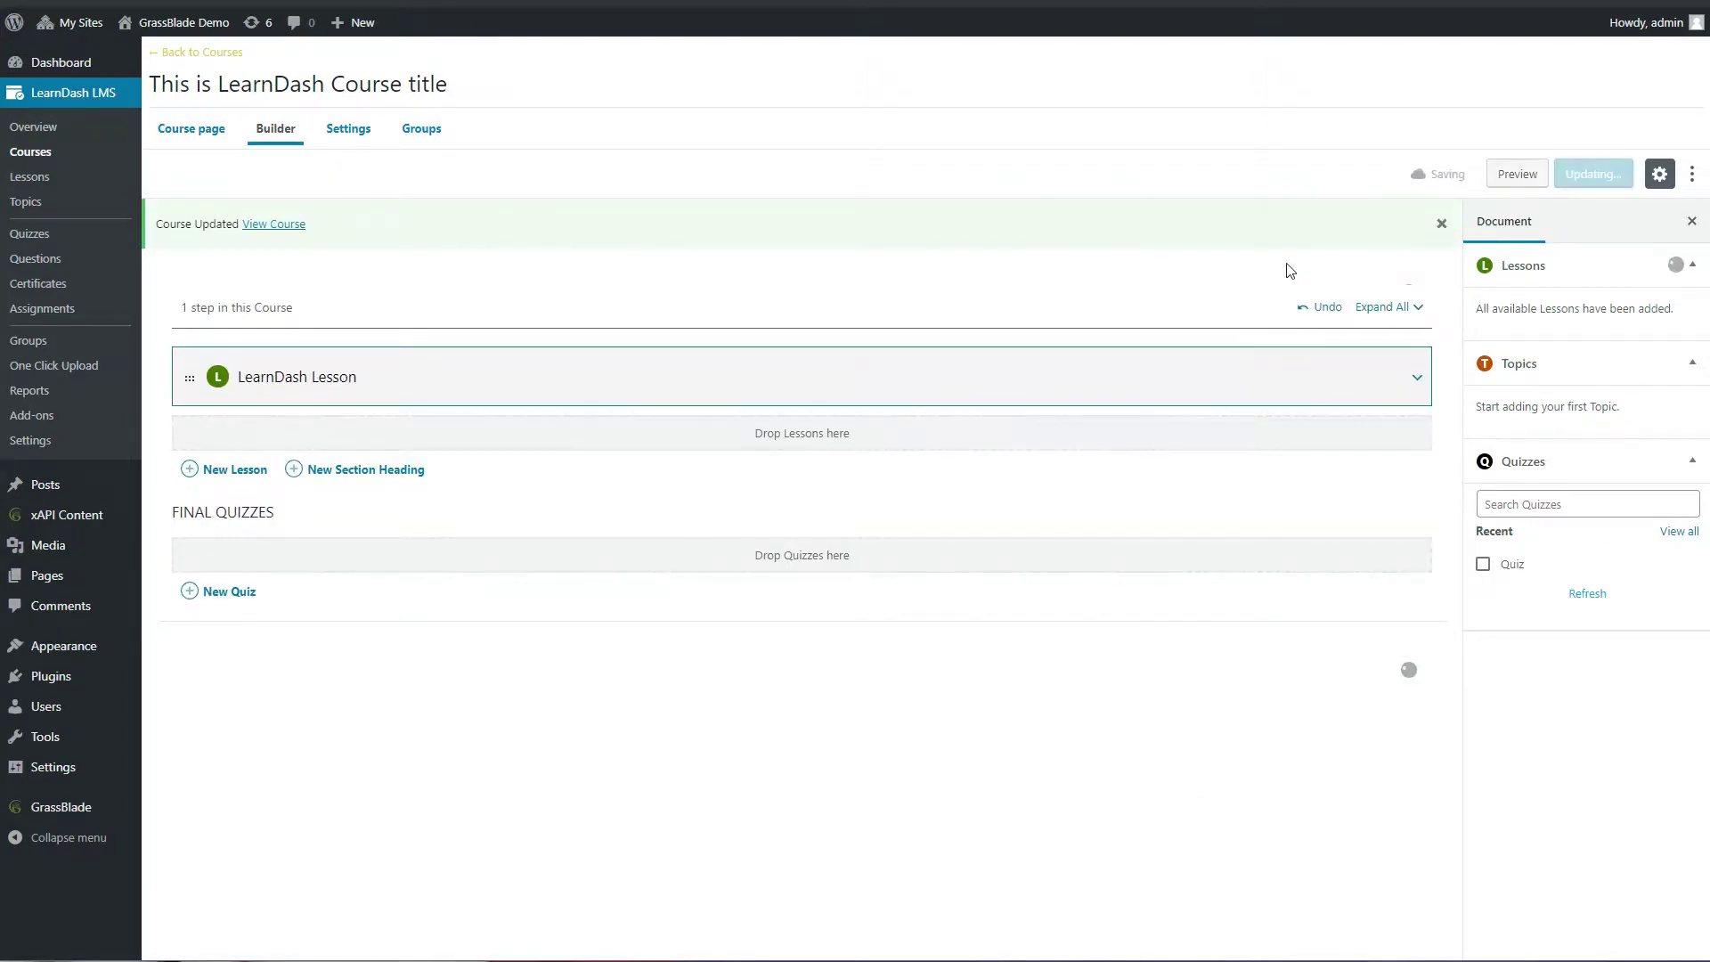
pyautogui.click(1441, 223)
pyautogui.click(1417, 323)
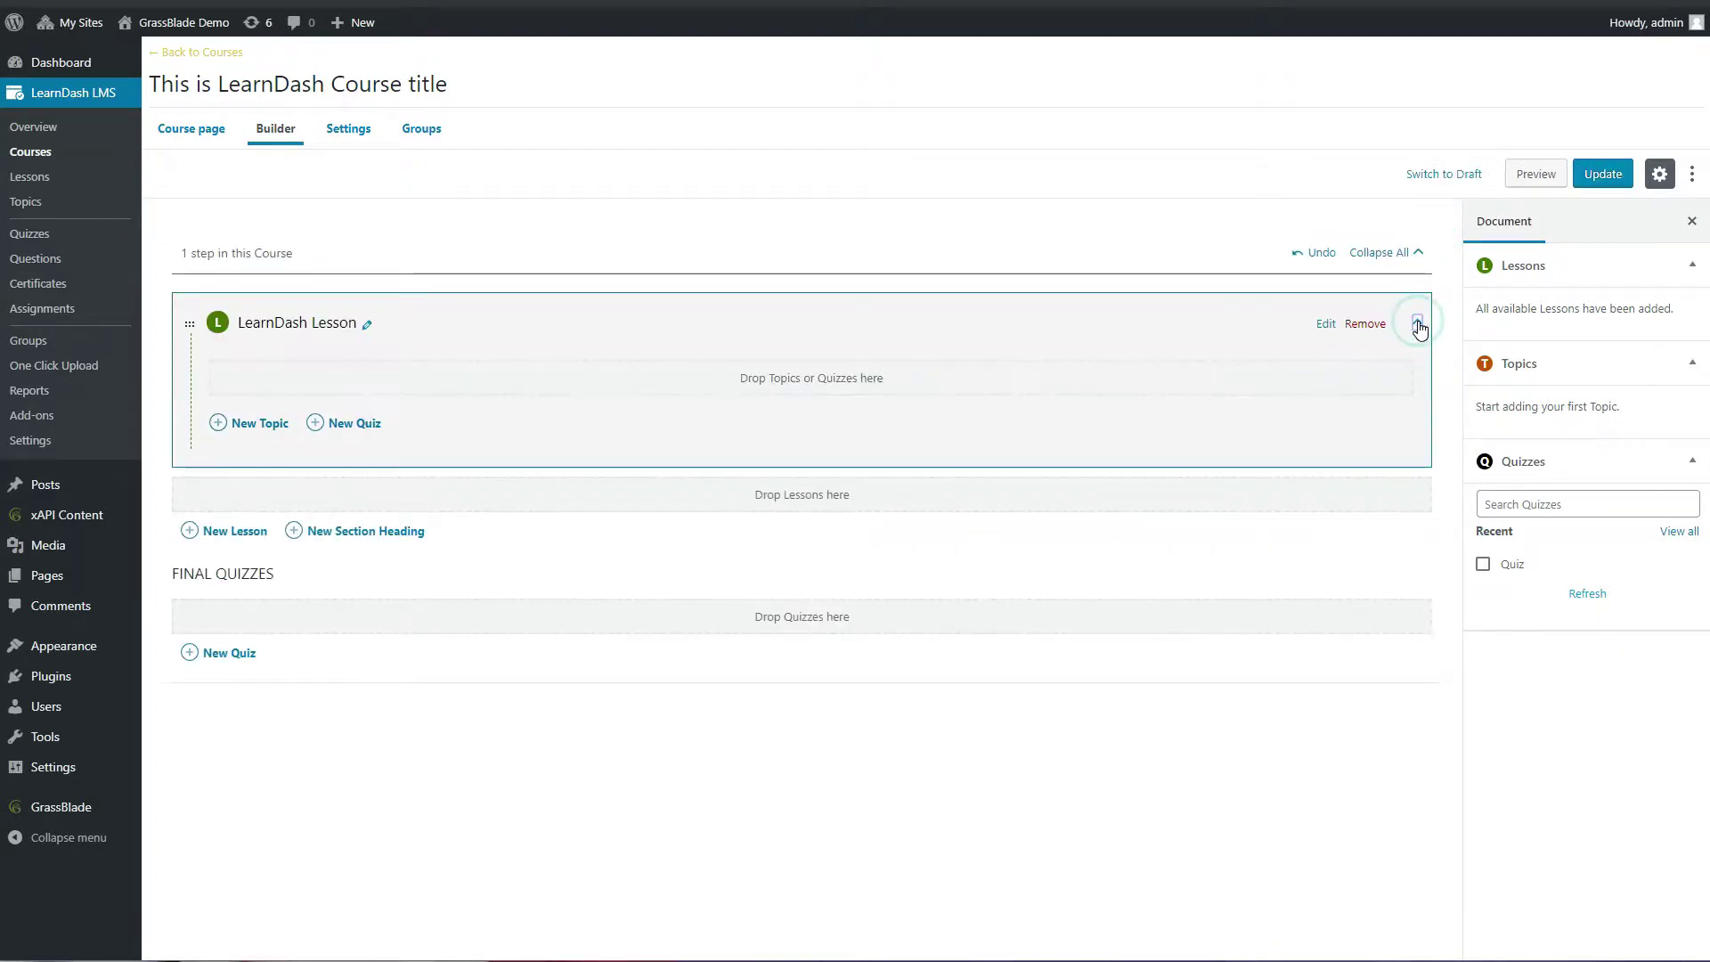
pyautogui.click(355, 428)
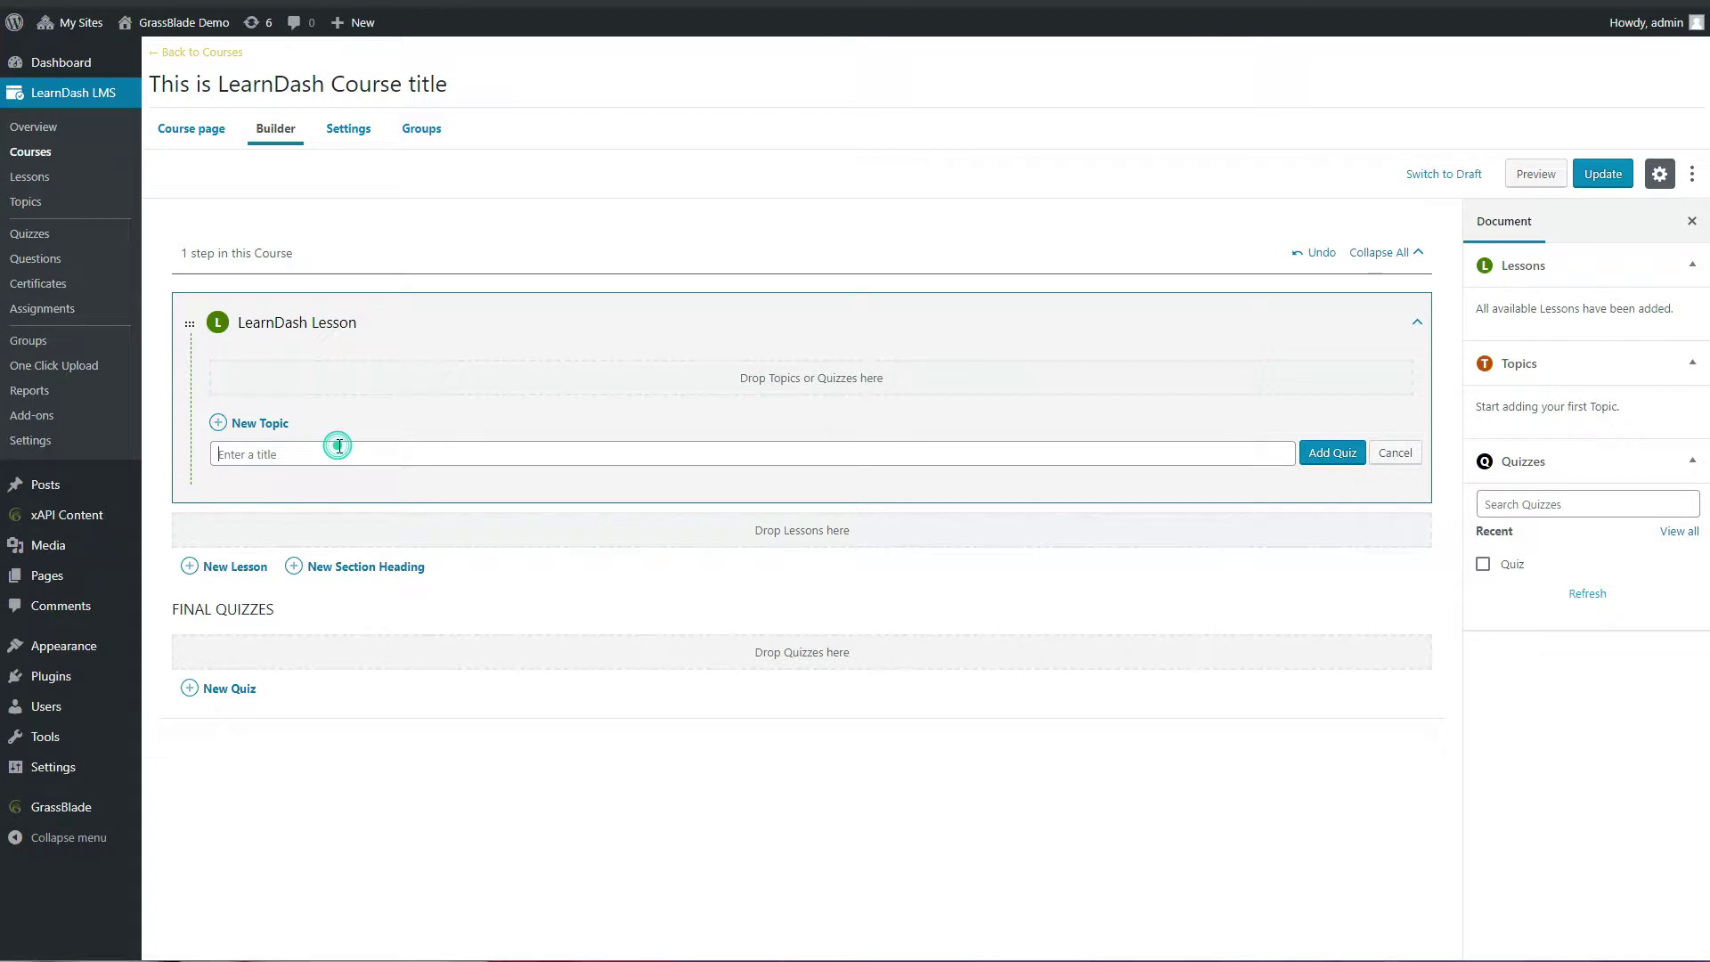
pyautogui.write('LearnDash Quiz with xAPI Content')
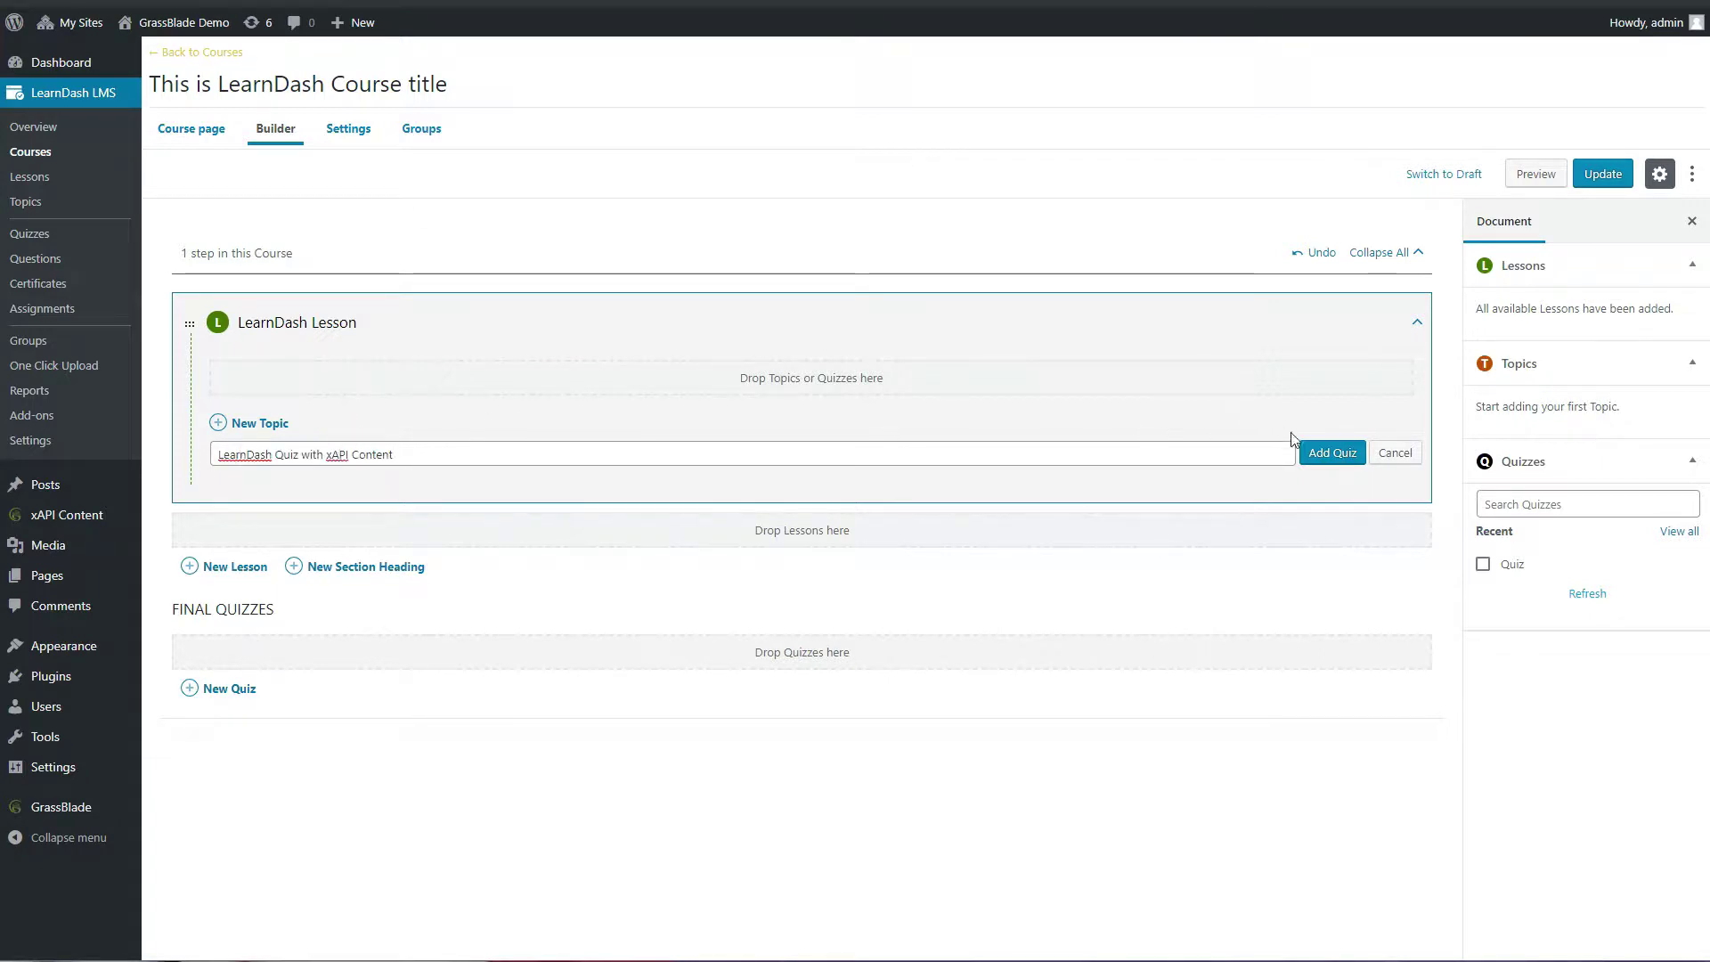
pyautogui.click(1315, 452)
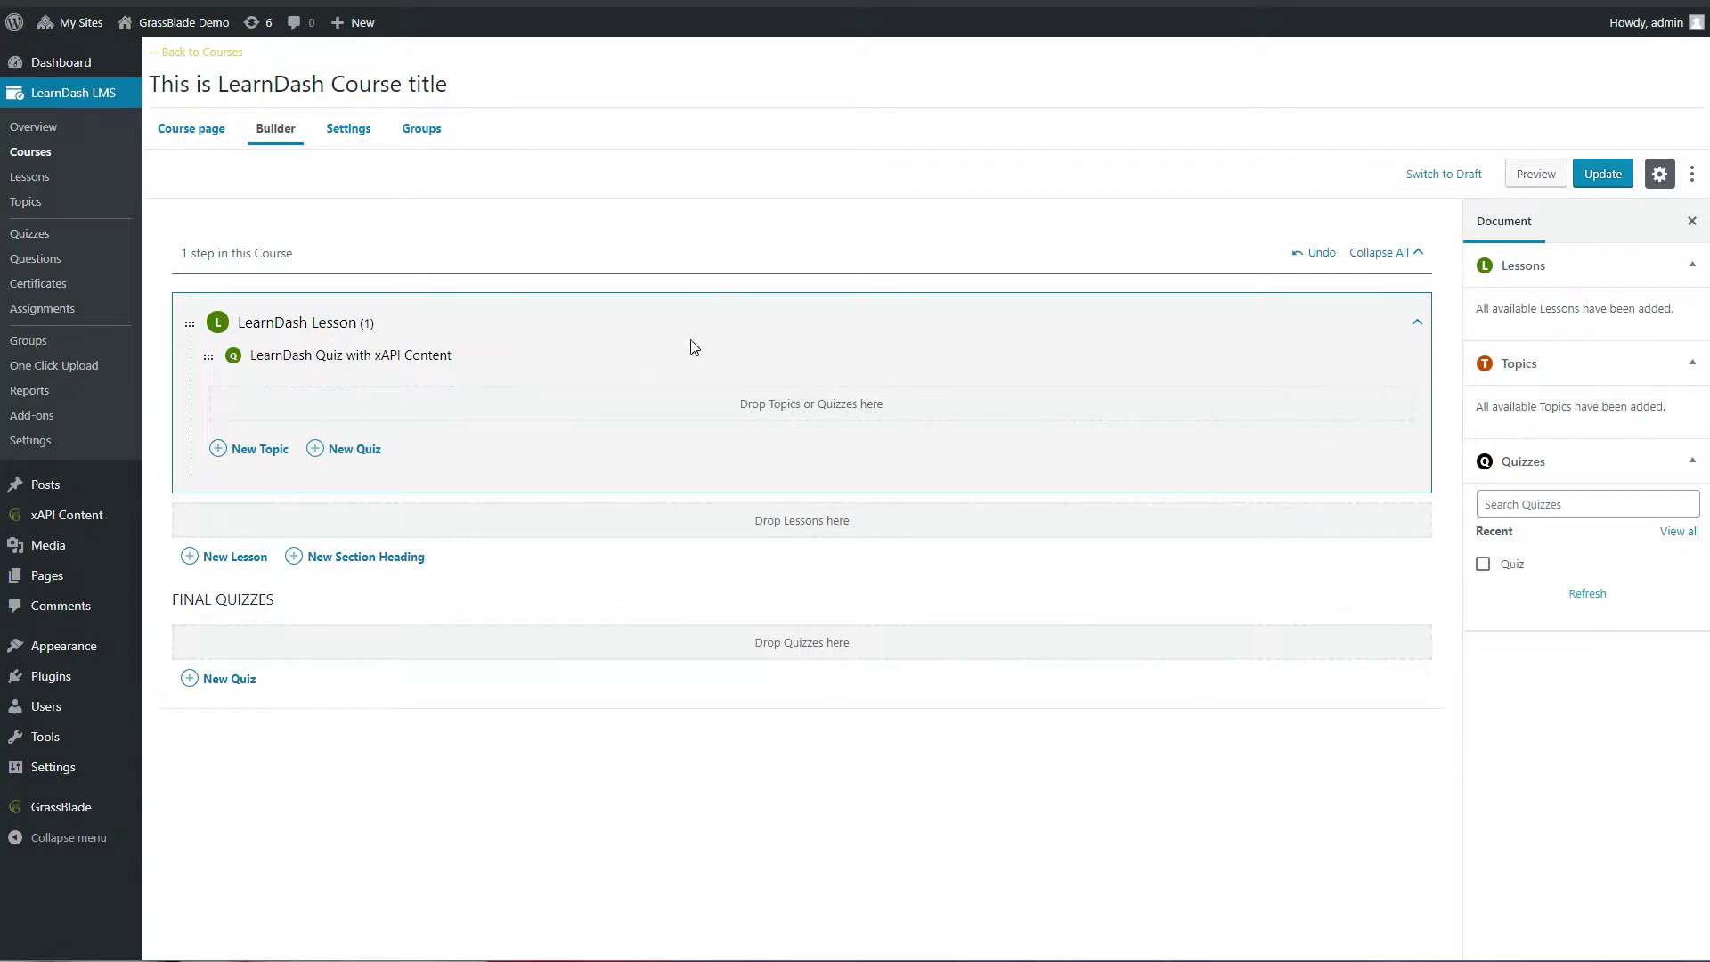
pyautogui.click(1355, 357)
# Insert an xAPI Content block showing Demo Articulate Storyline 360 Content into the quiz.
pyautogui.click(392, 399)
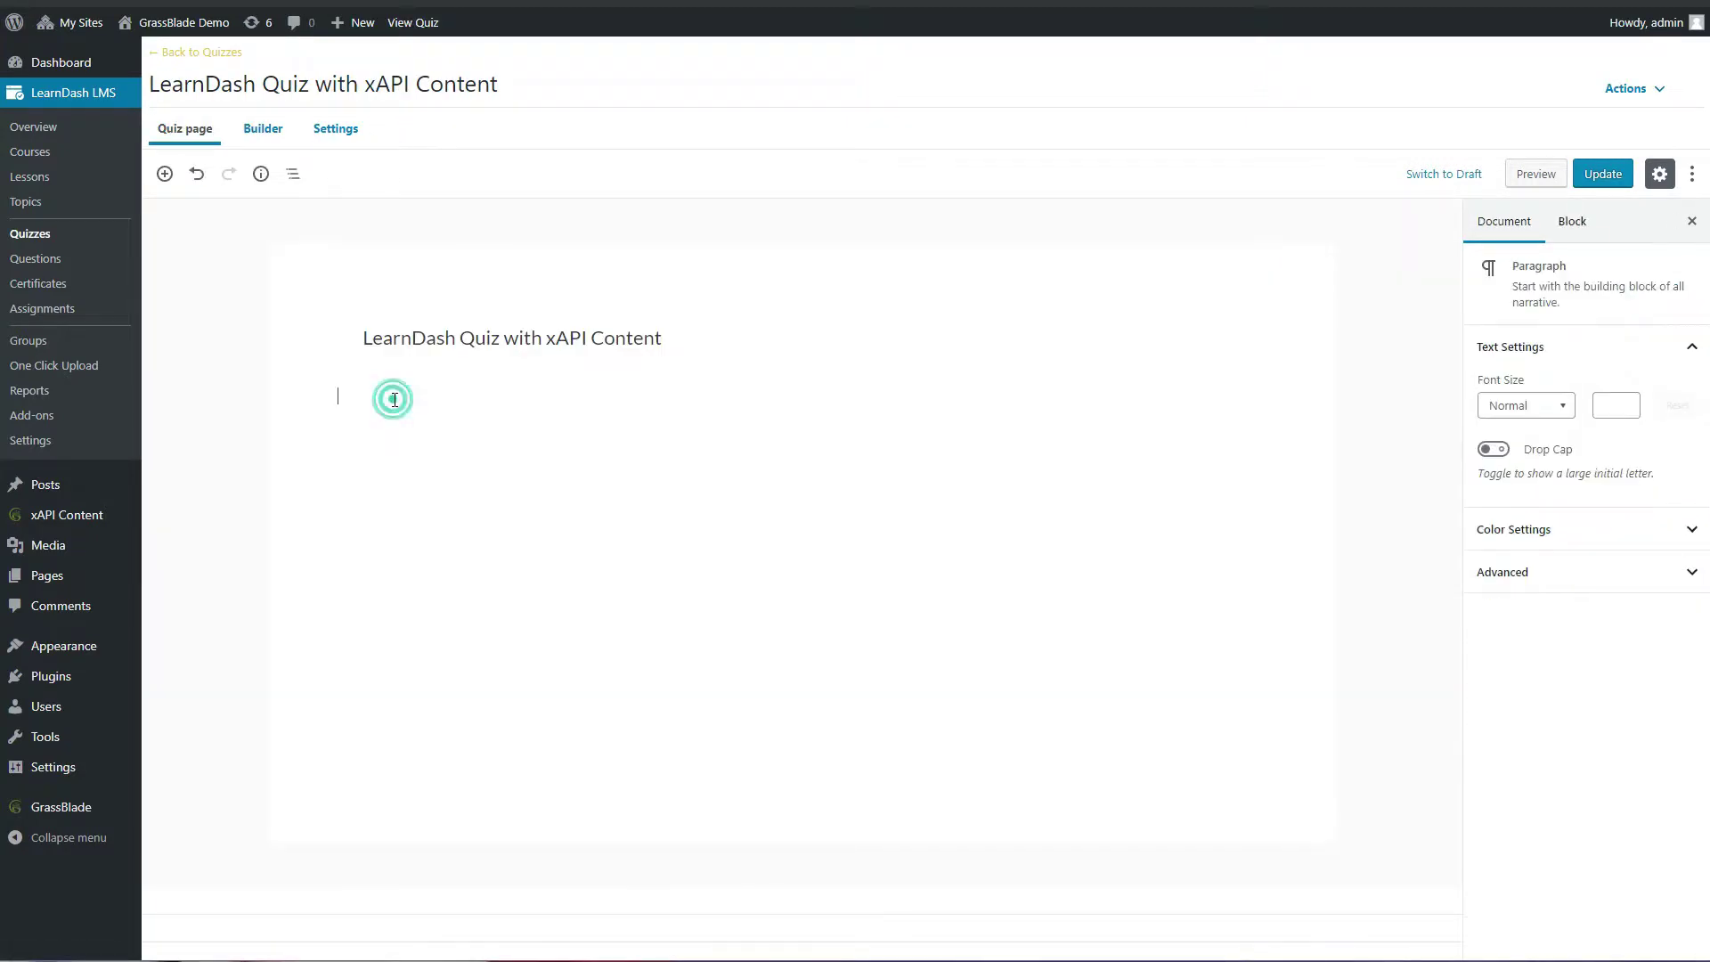
pyautogui.click(310, 398)
pyautogui.click(459, 562)
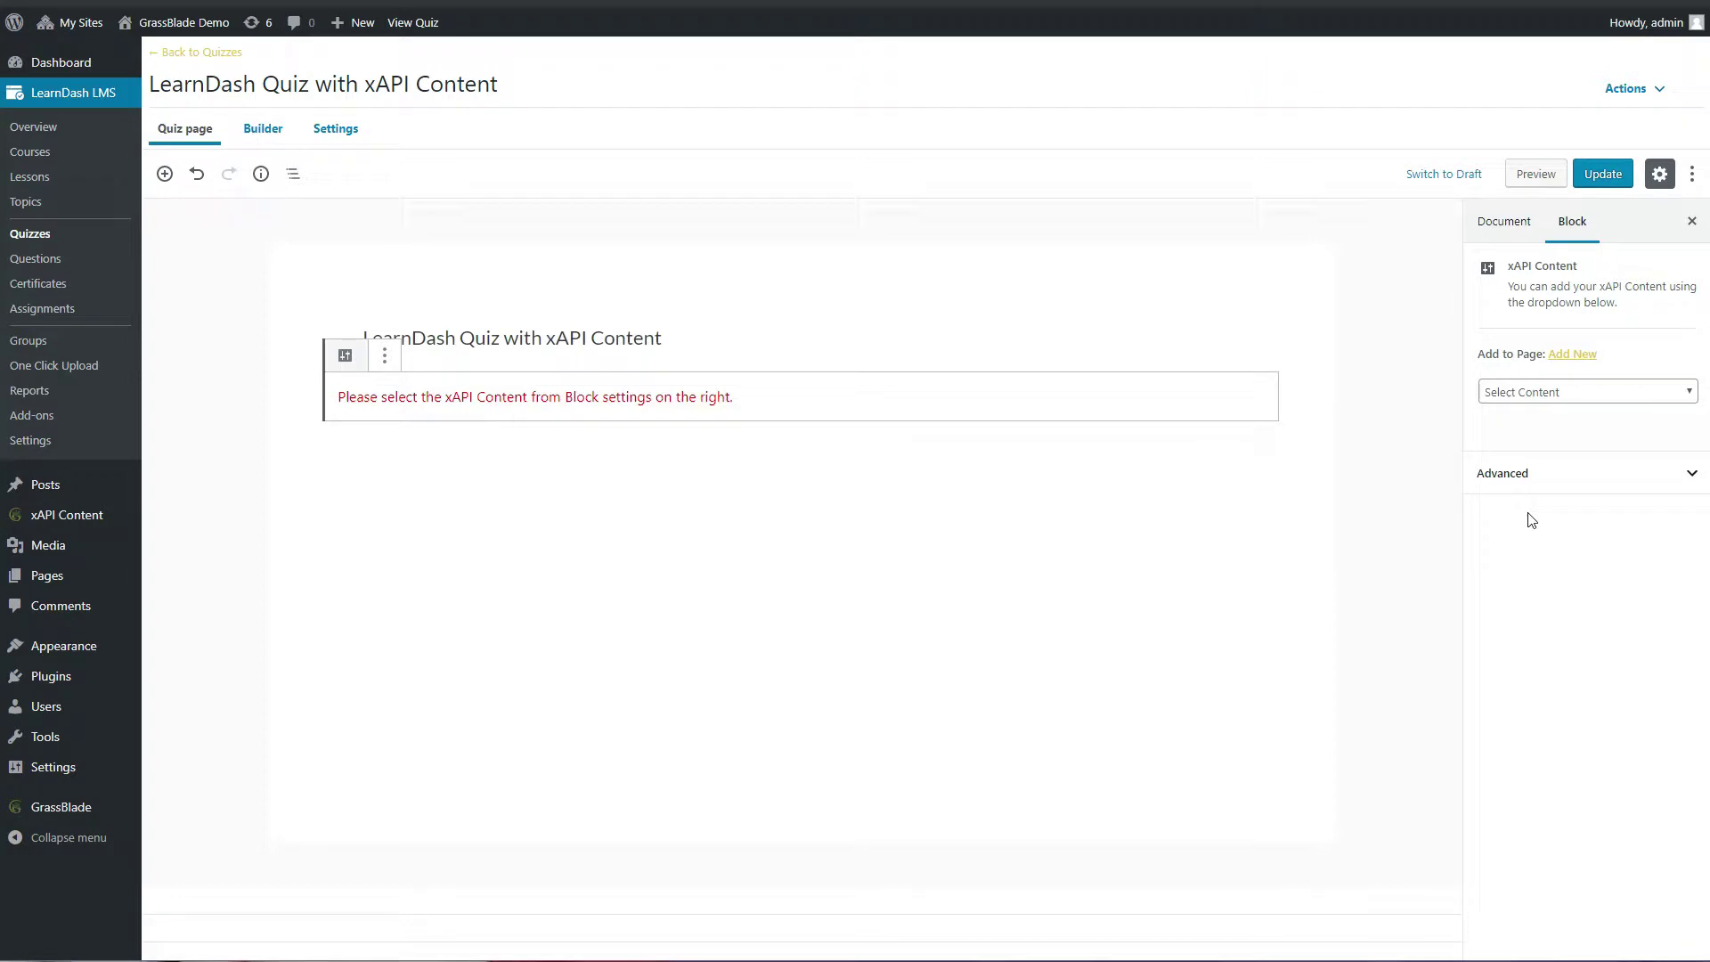
pyautogui.click(1544, 403)
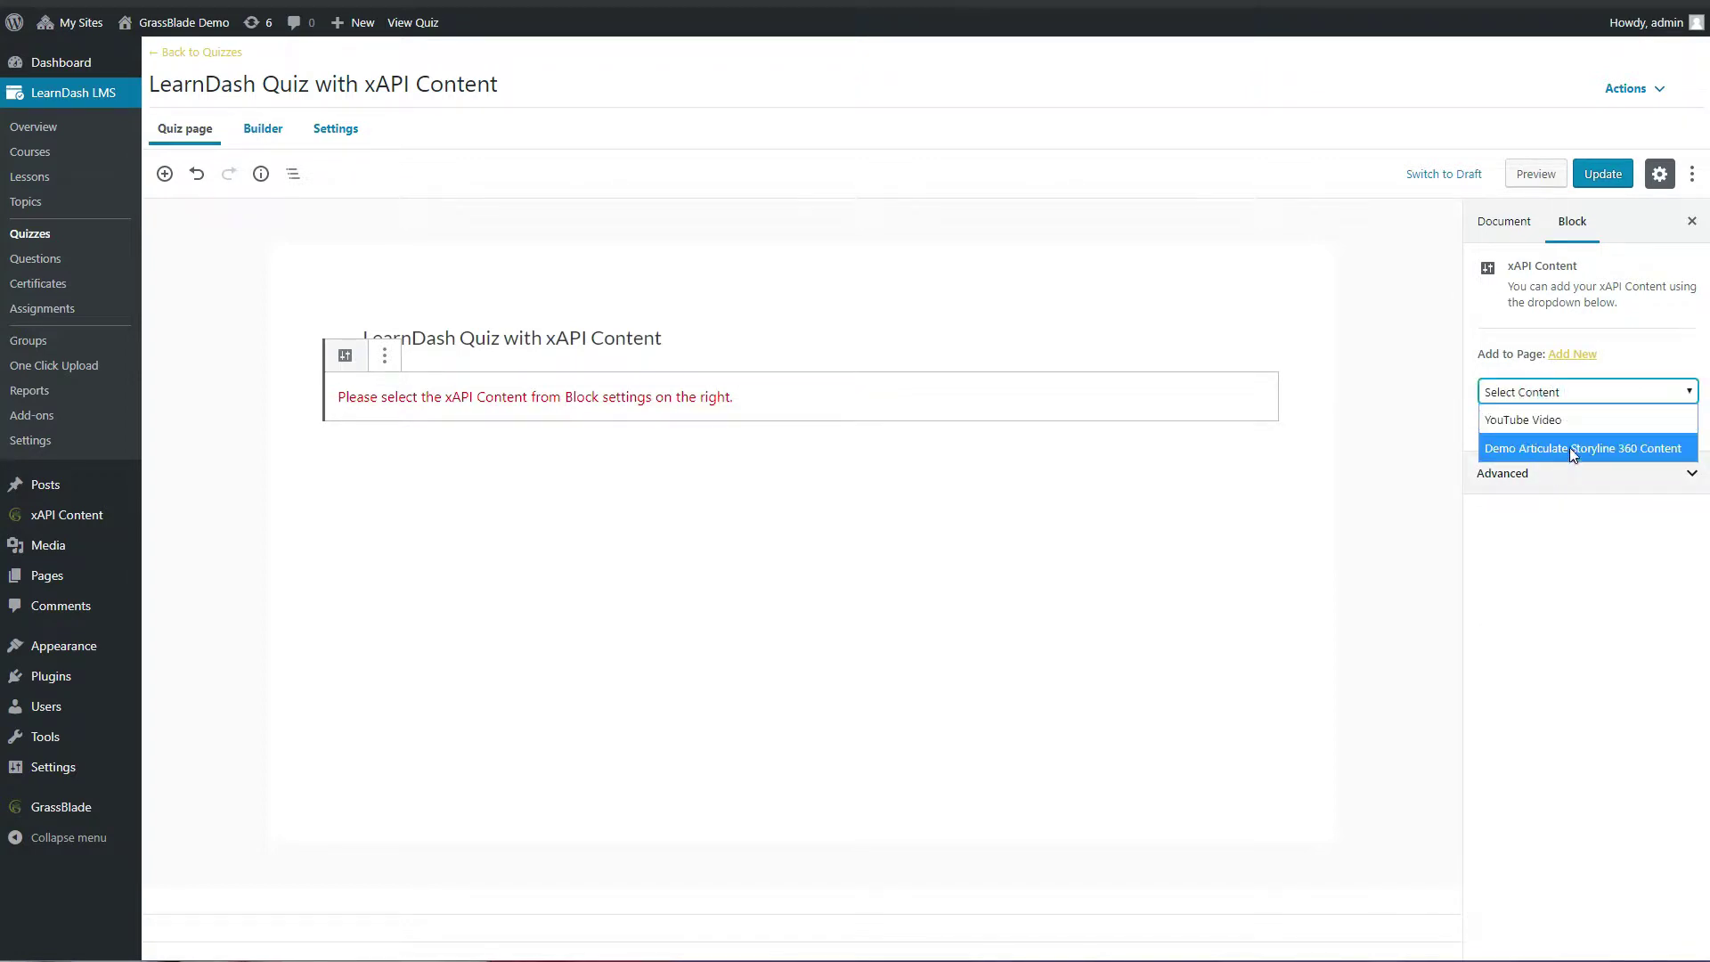
pyautogui.click(1569, 447)
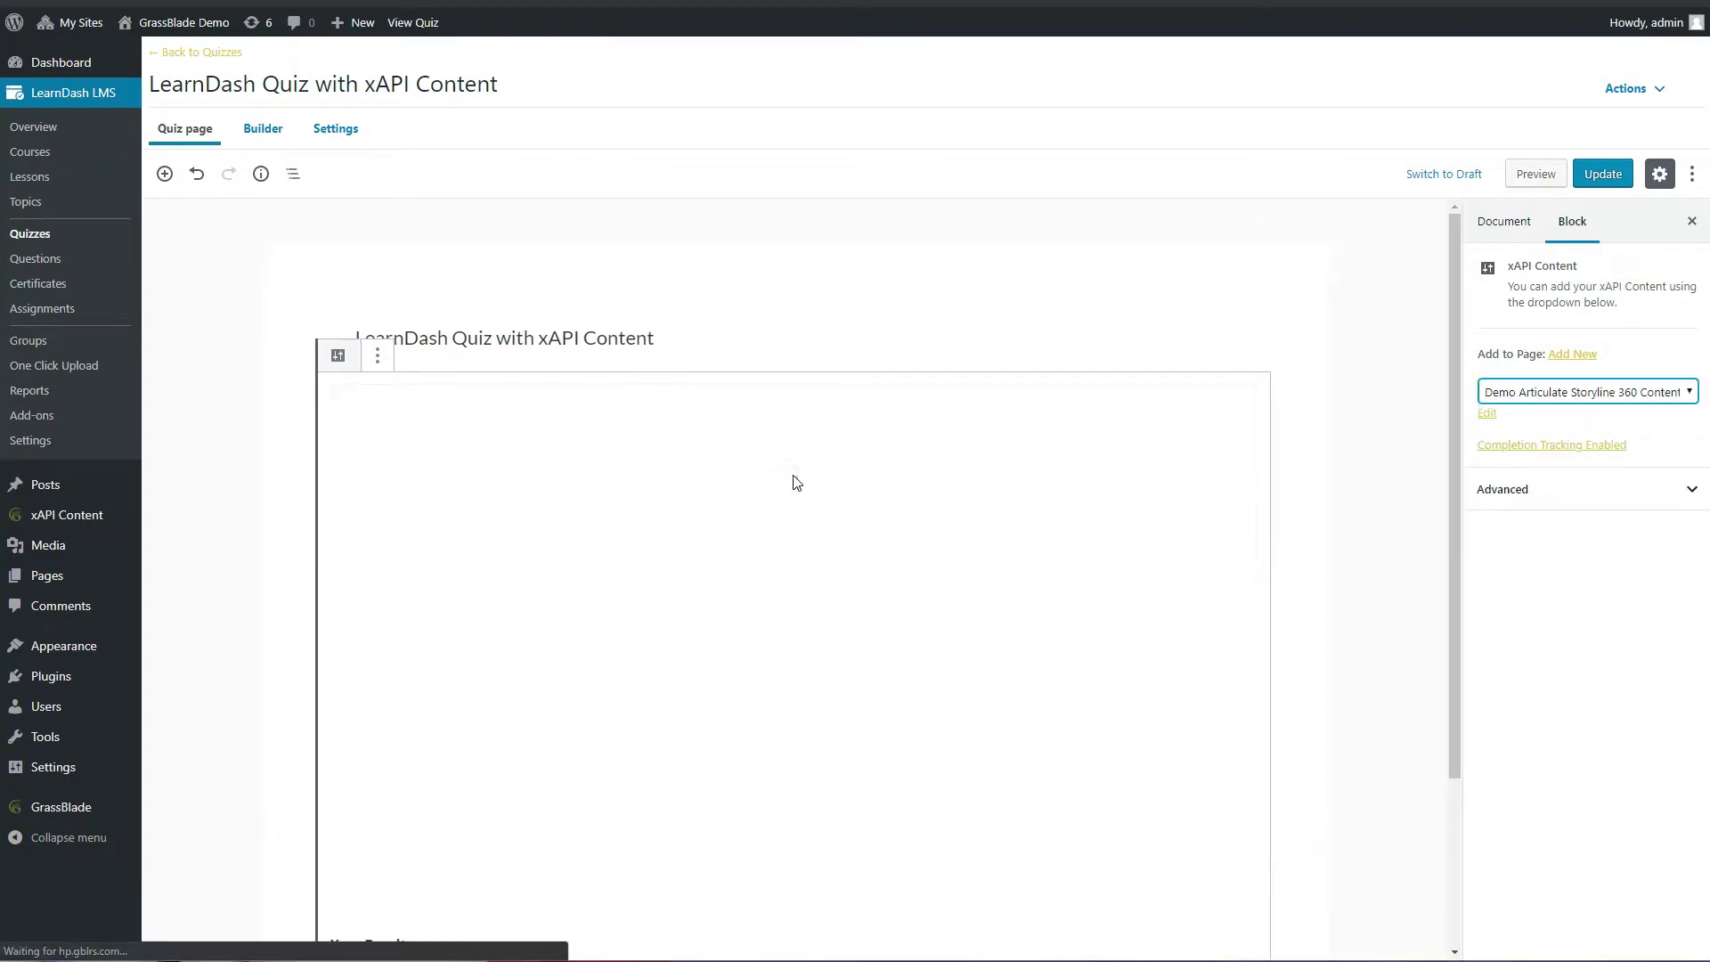
# Update the quiz and dismiss the Quiz Updated notice.
pyautogui.scroll(-1, 1336, 510)
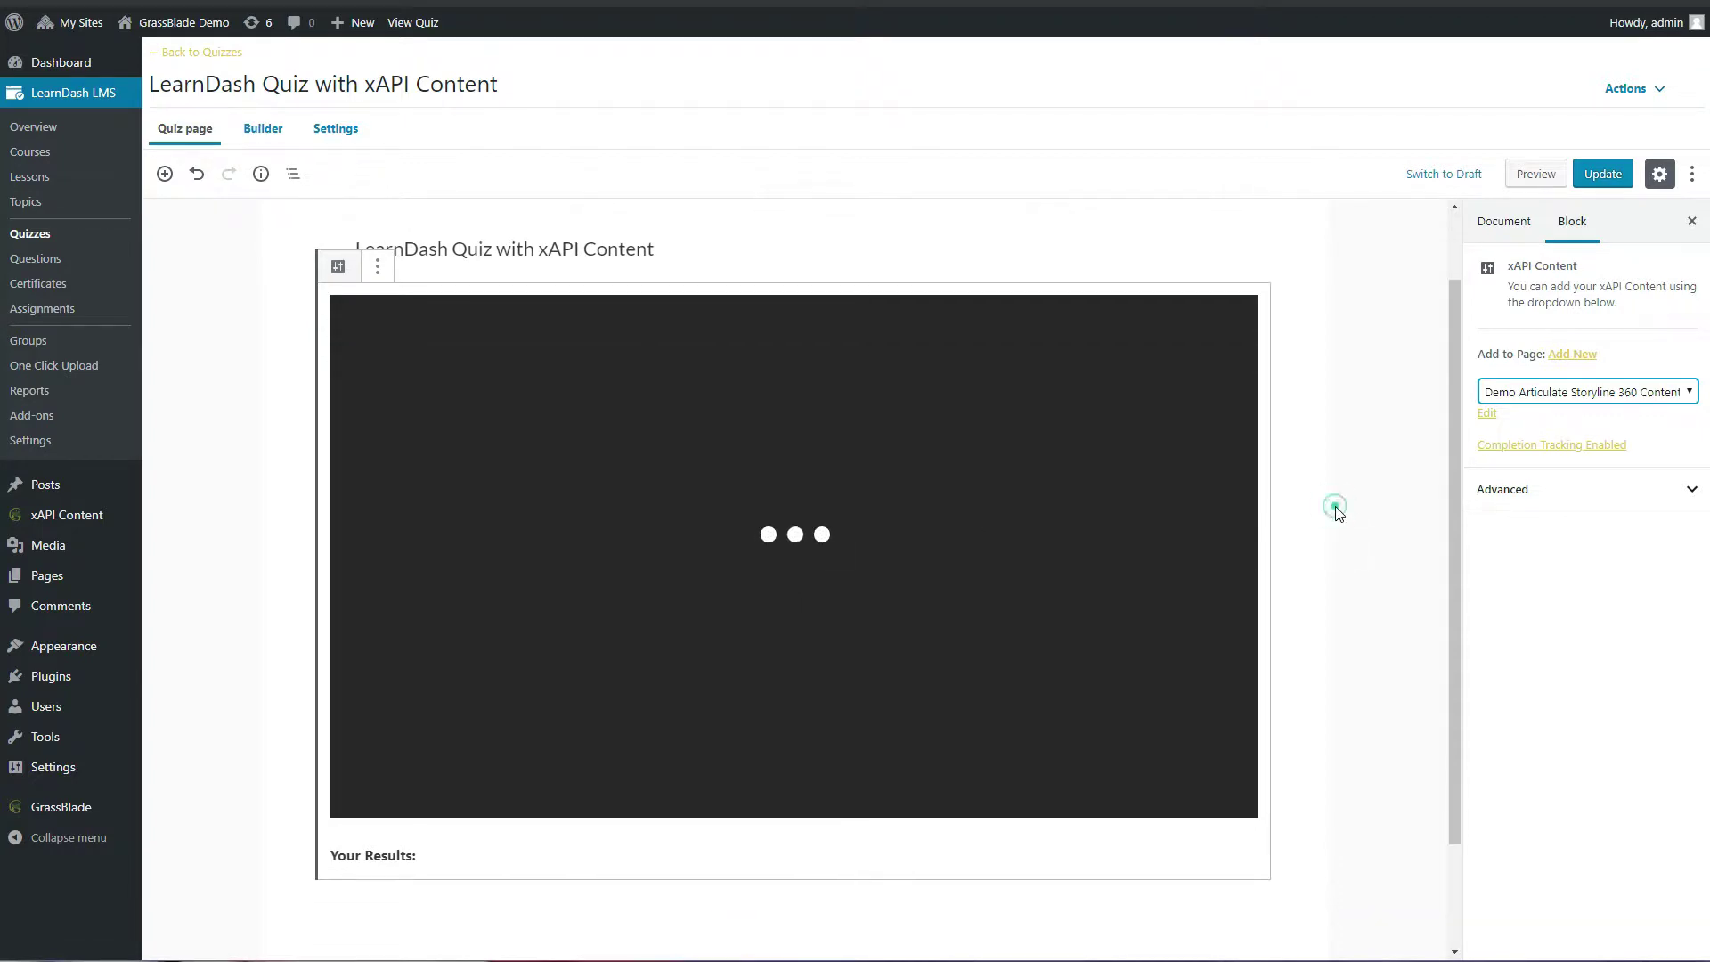
pyautogui.click(1336, 508)
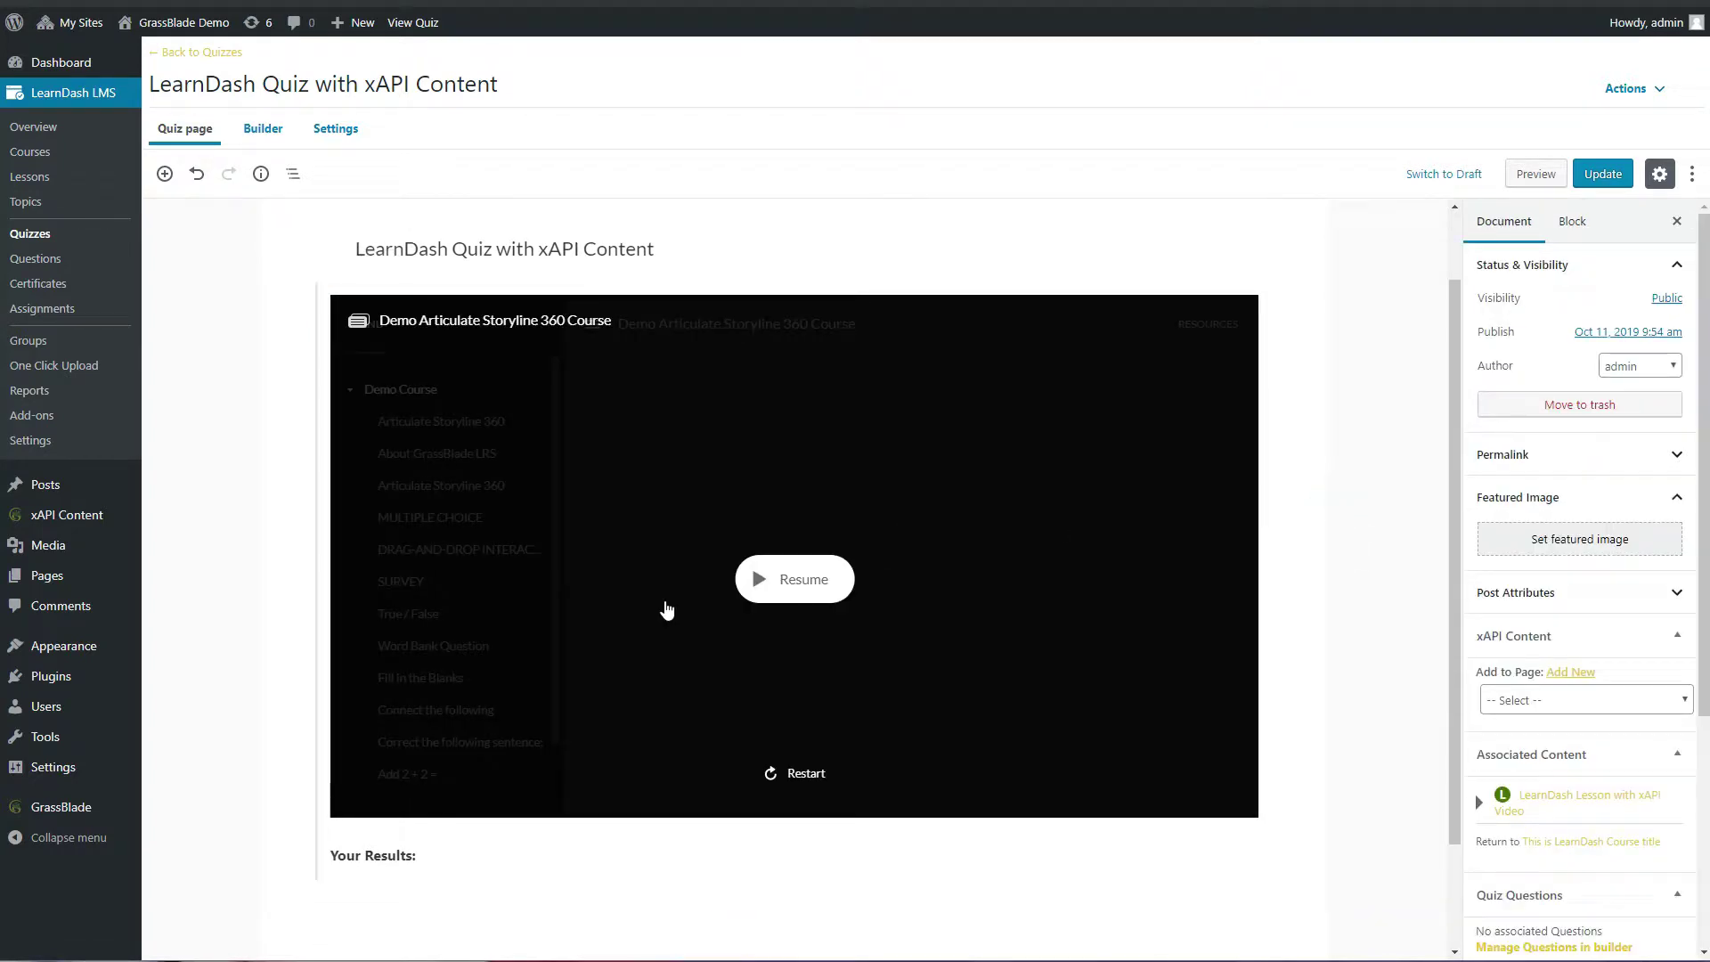
pyautogui.click(1602, 177)
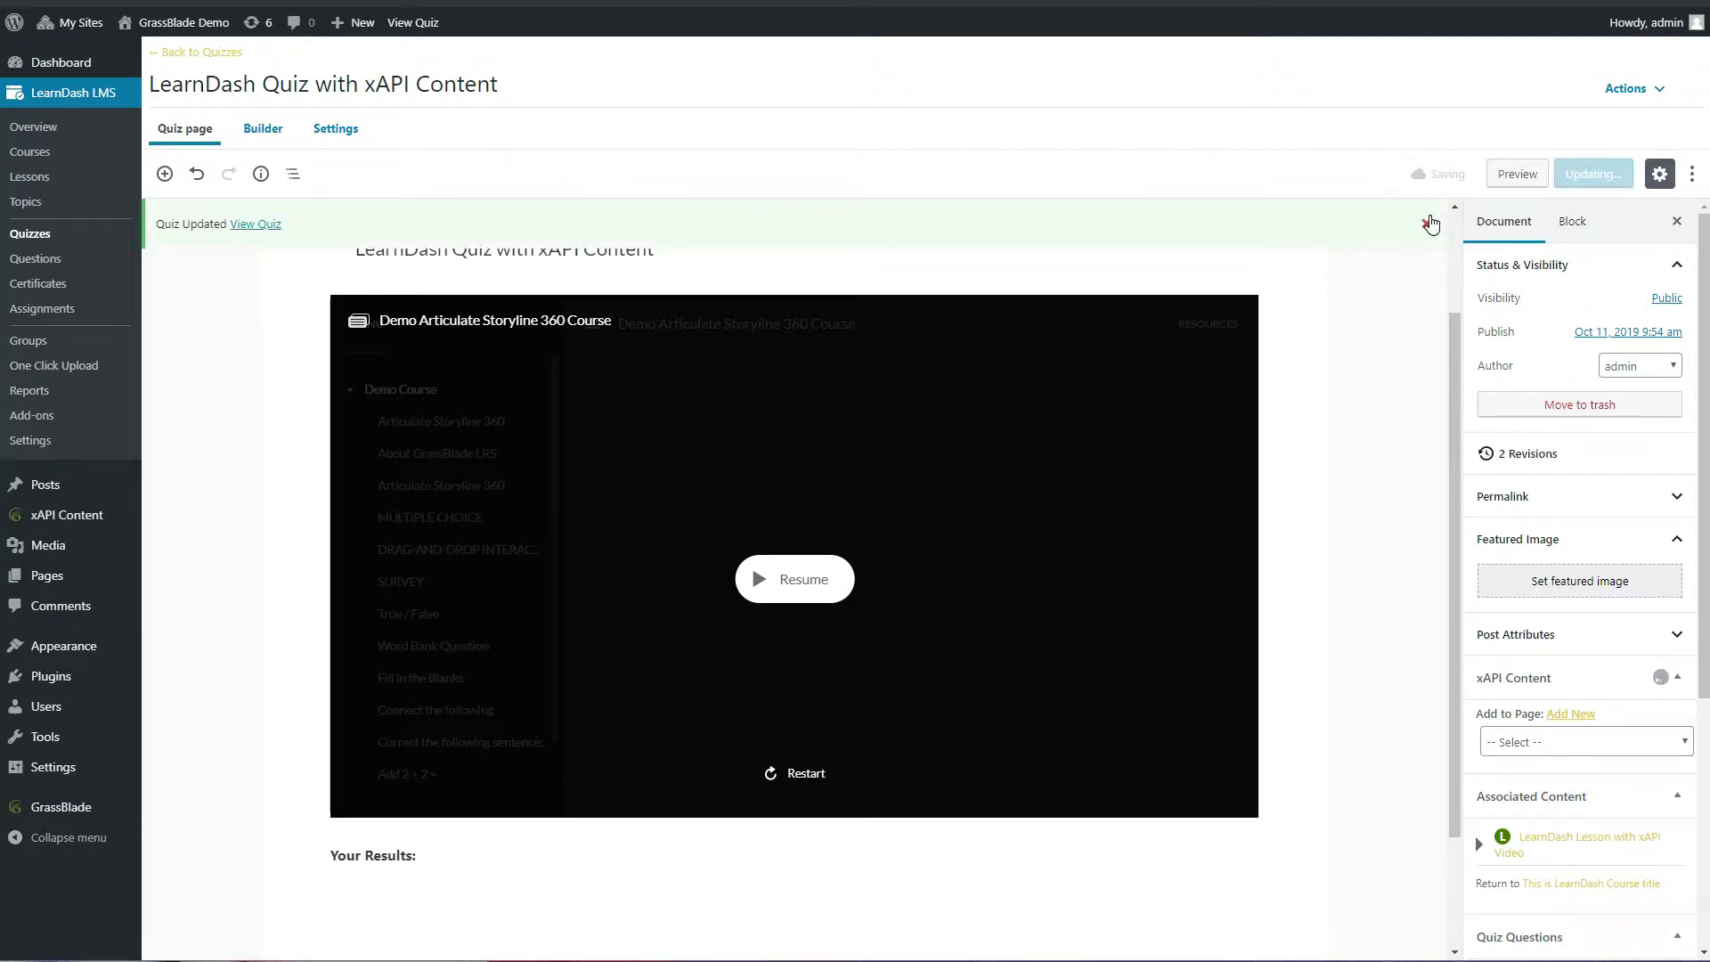
pyautogui.click(1430, 223)
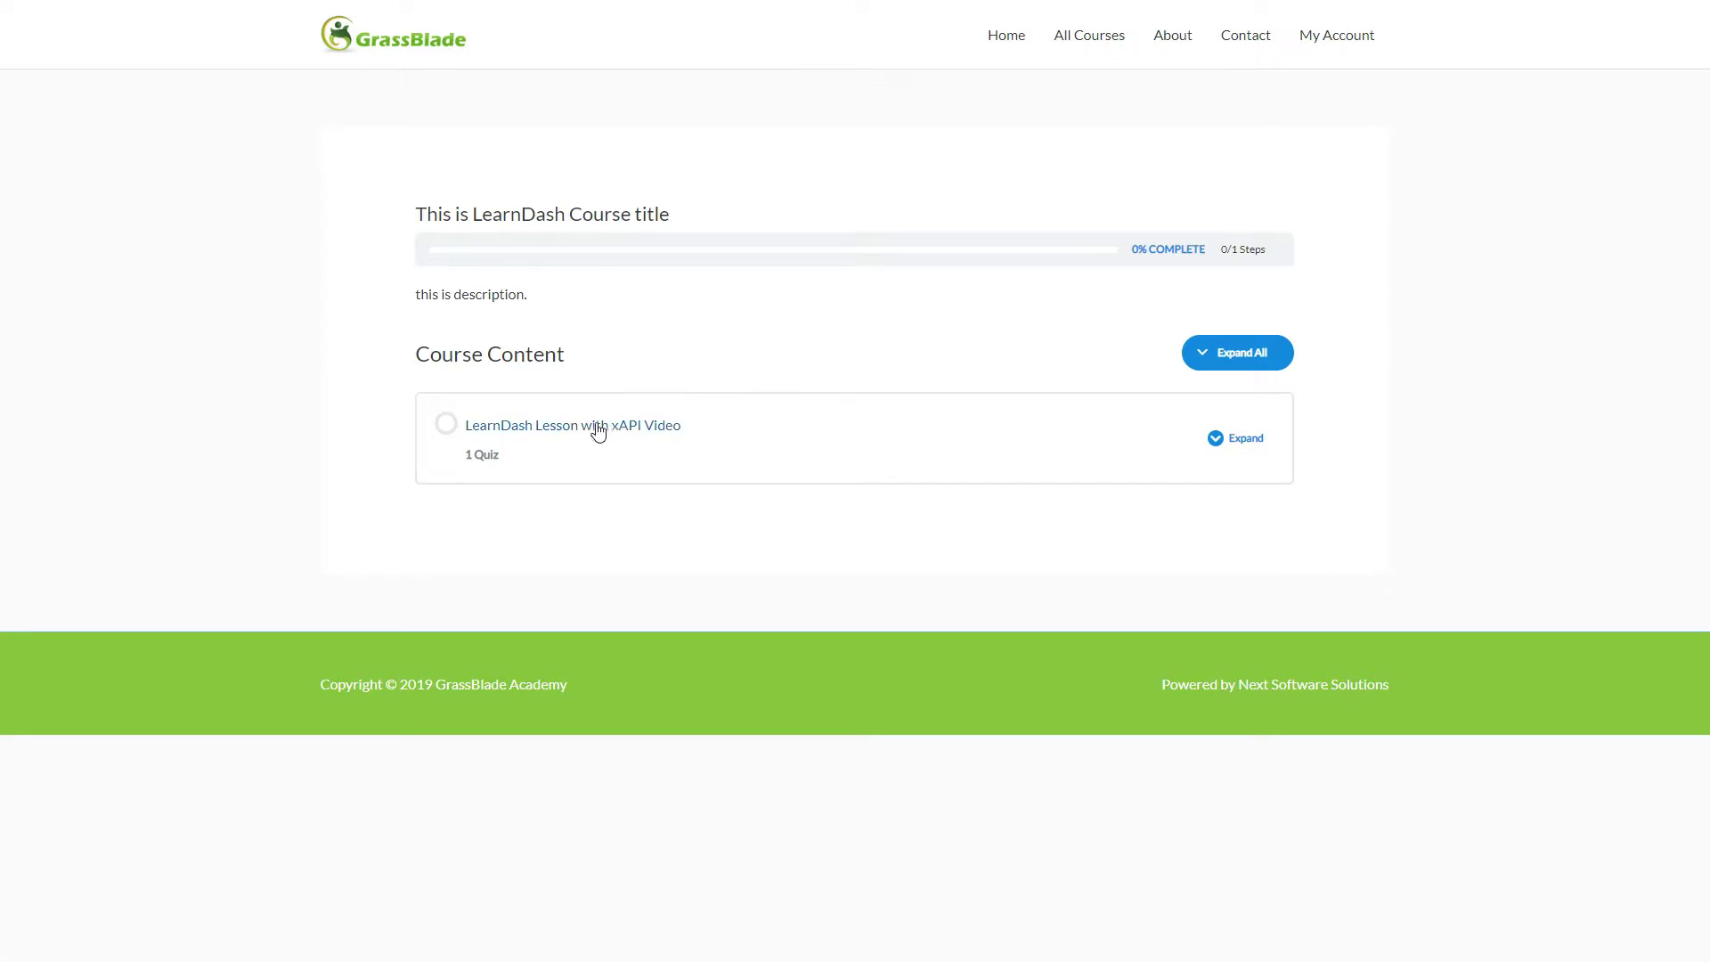
# Open the xAPI video lesson, play it and seek ahead to the Deep Reporting scene.
pyautogui.click(597, 431)
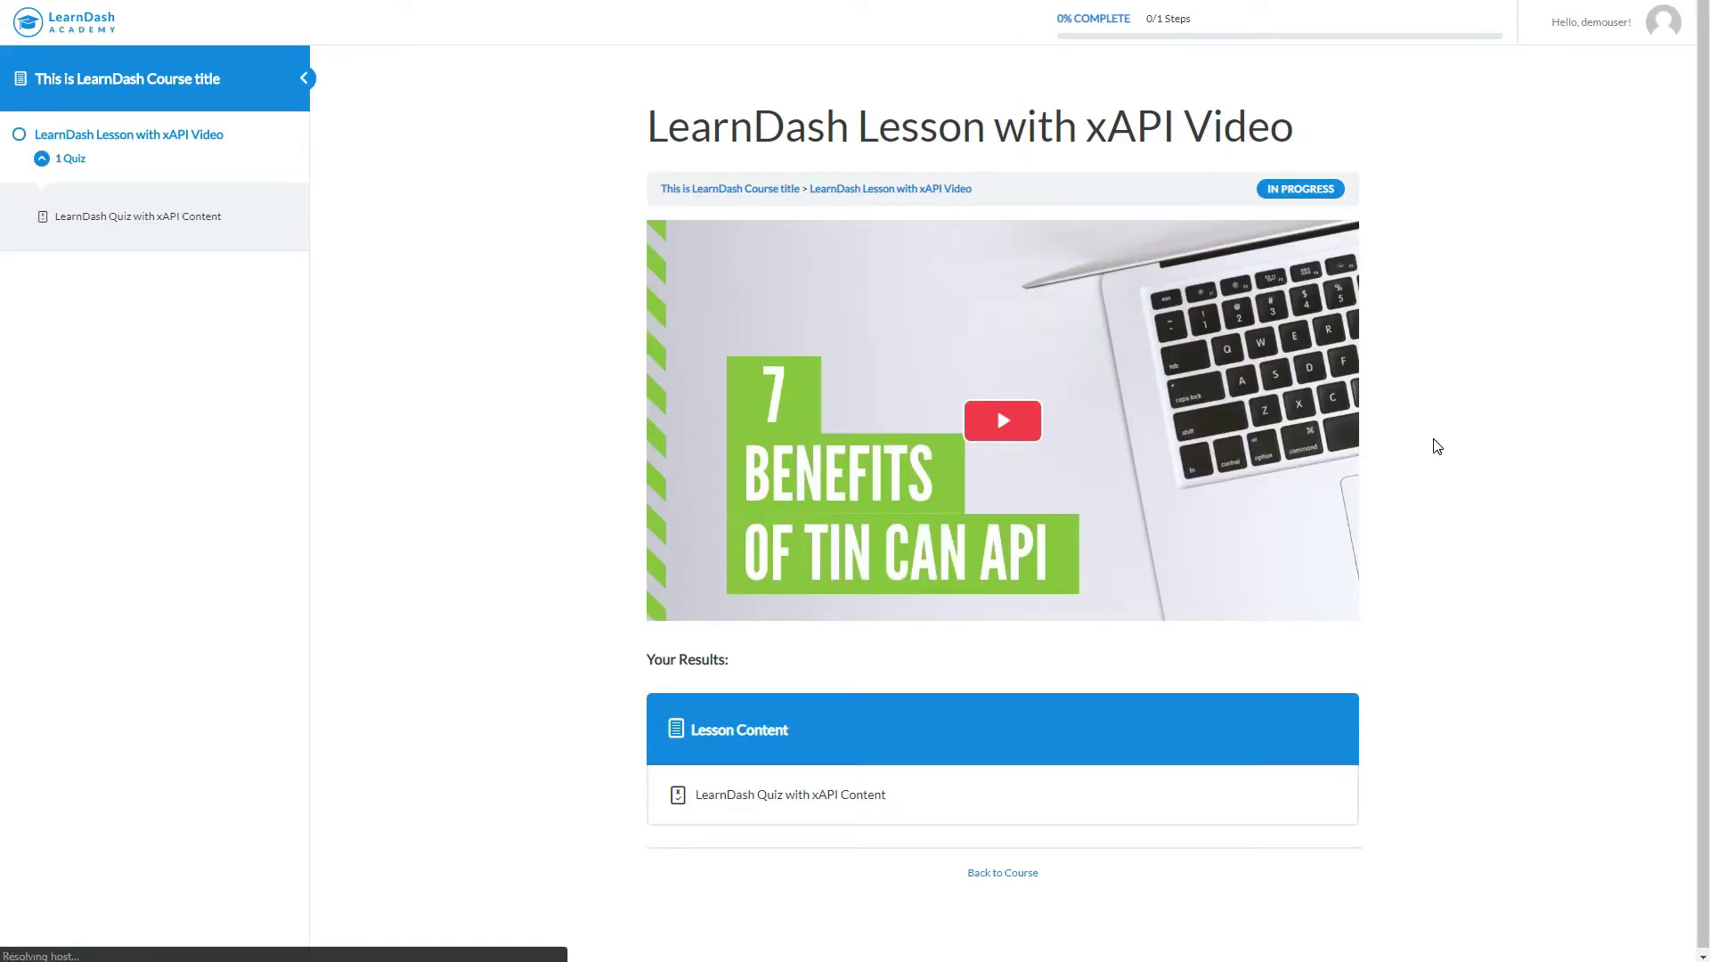
pyautogui.click(1000, 419)
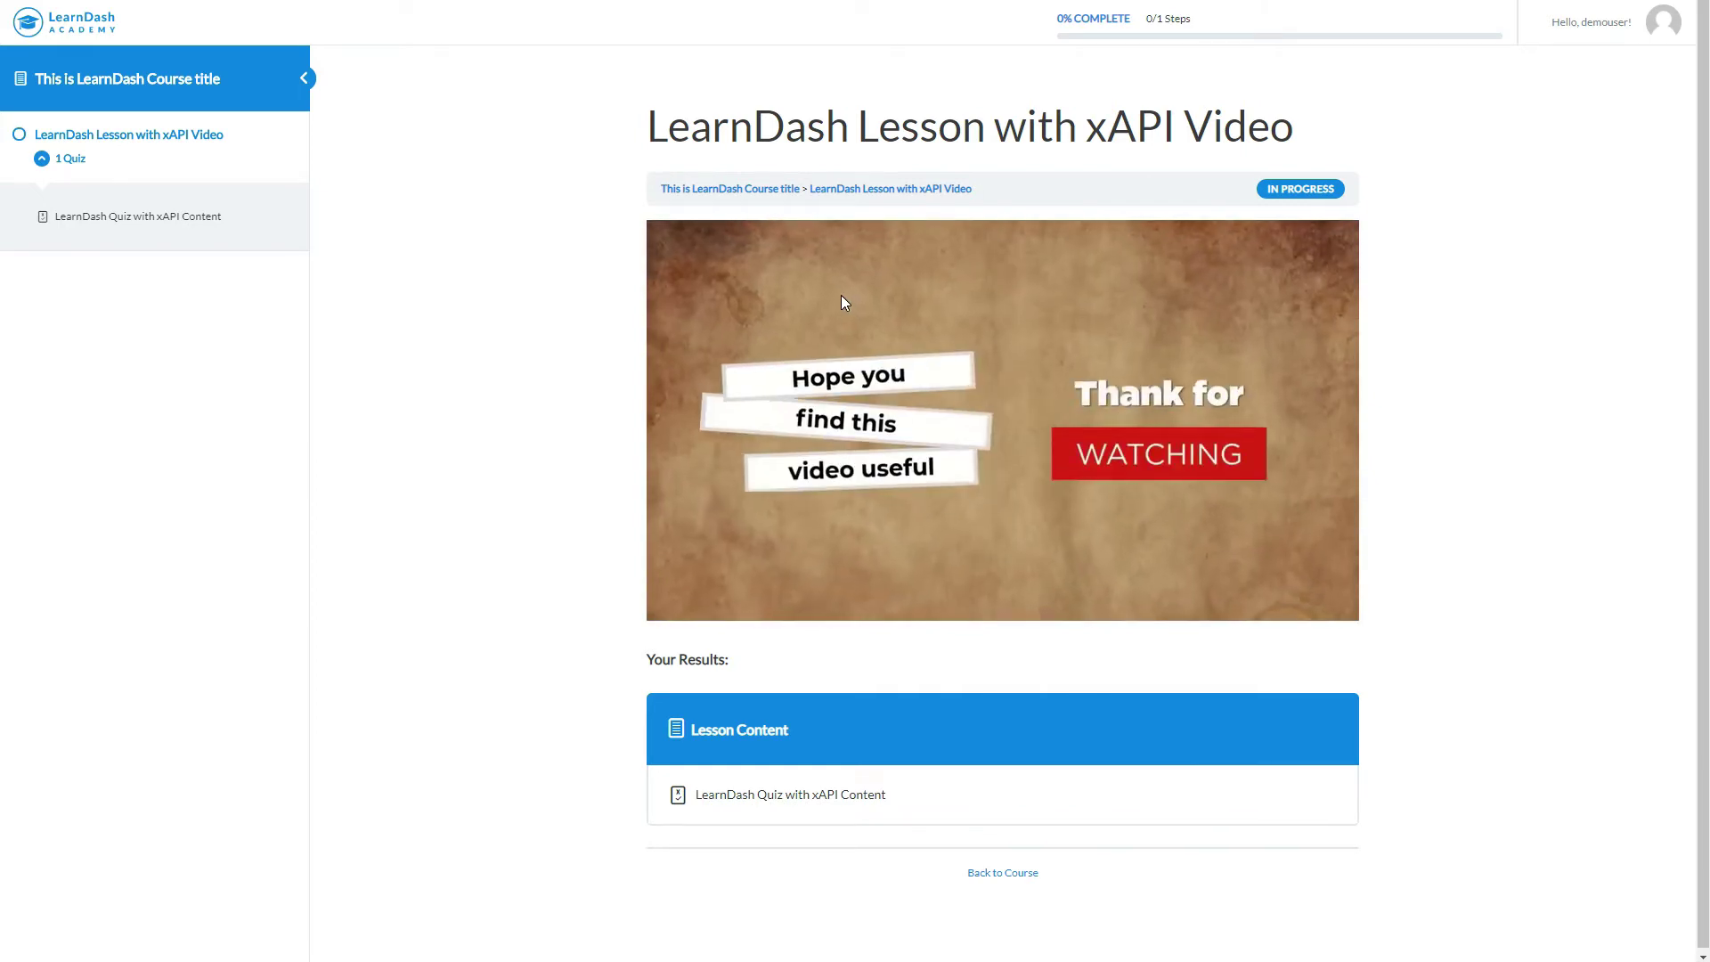
pyautogui.click(876, 608)
pyautogui.click(1081, 613)
pyautogui.click(985, 609)
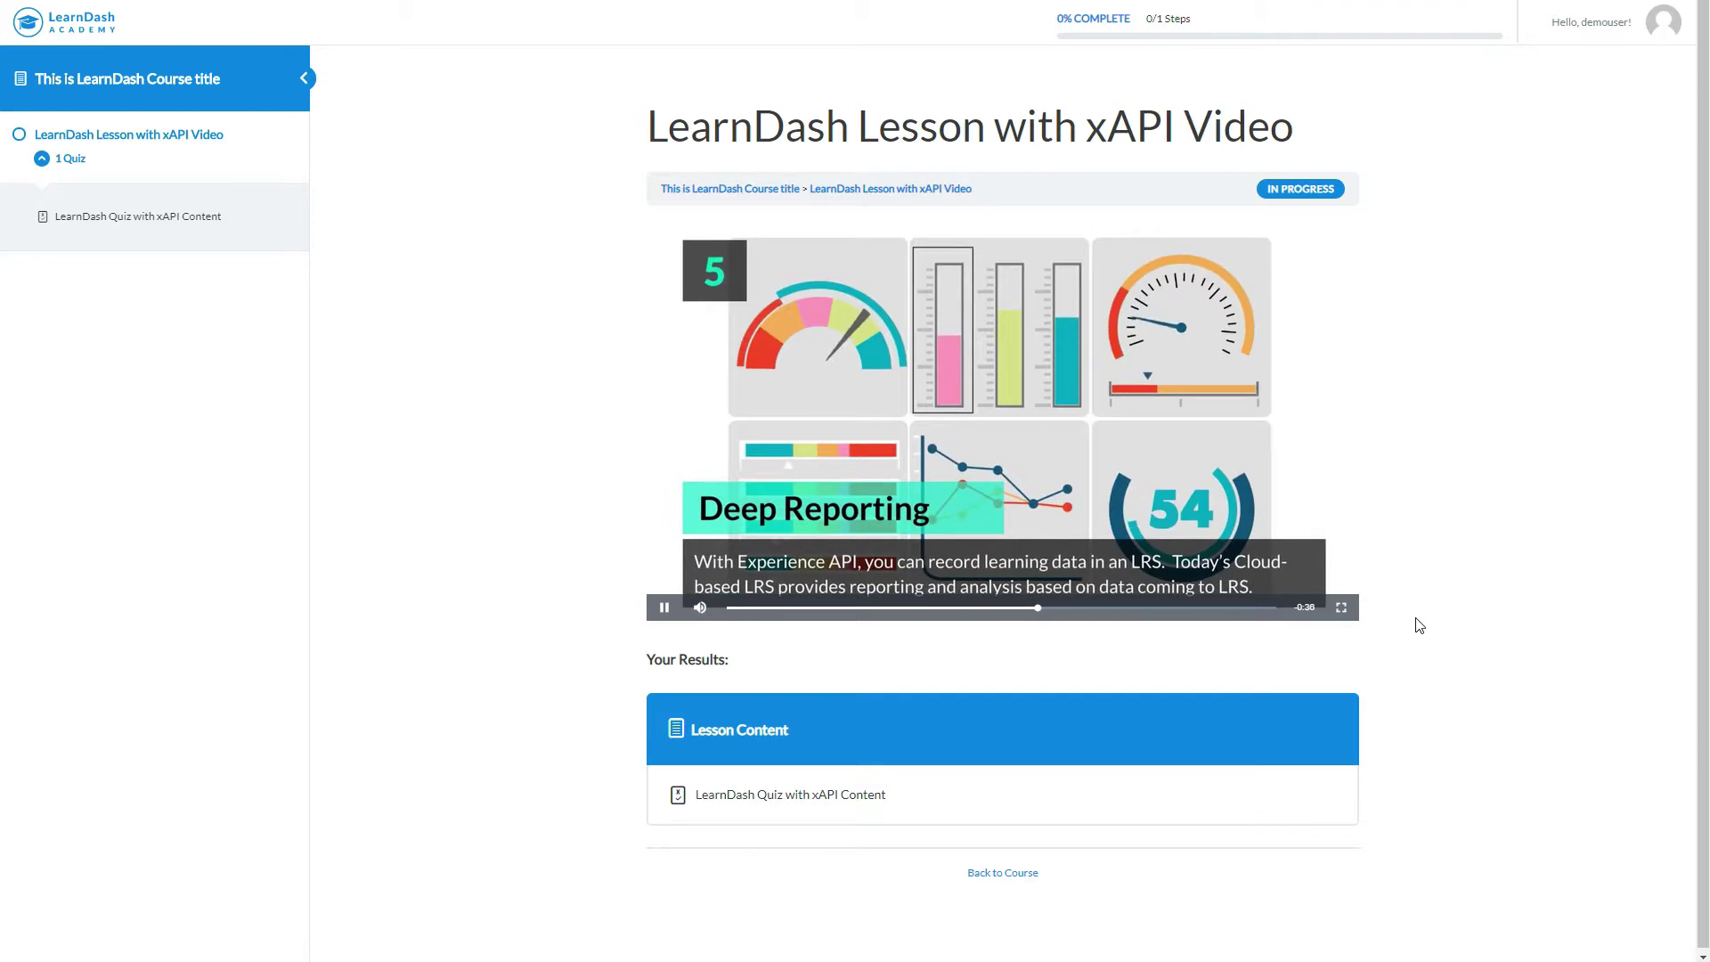
# Skip to the video's end and view results: Completed, score 0, 2min 5sec.
pyautogui.press('Right')
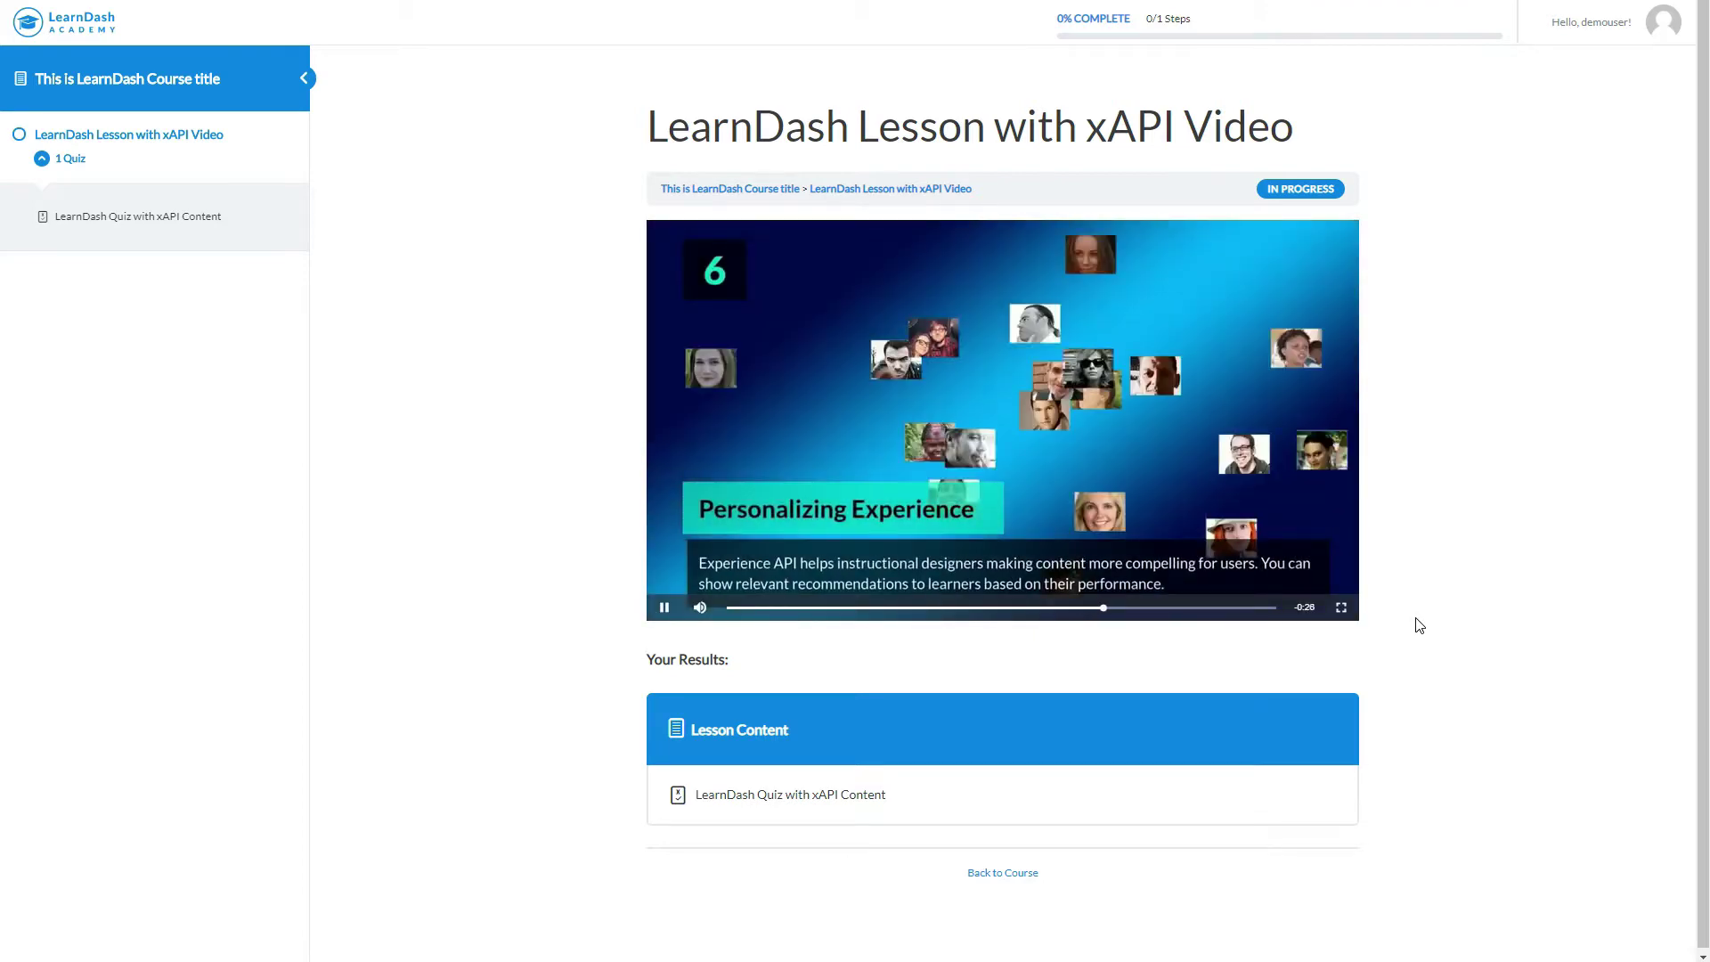
pyautogui.press('Right')
pyautogui.press('Right')
pyautogui.press('Right')
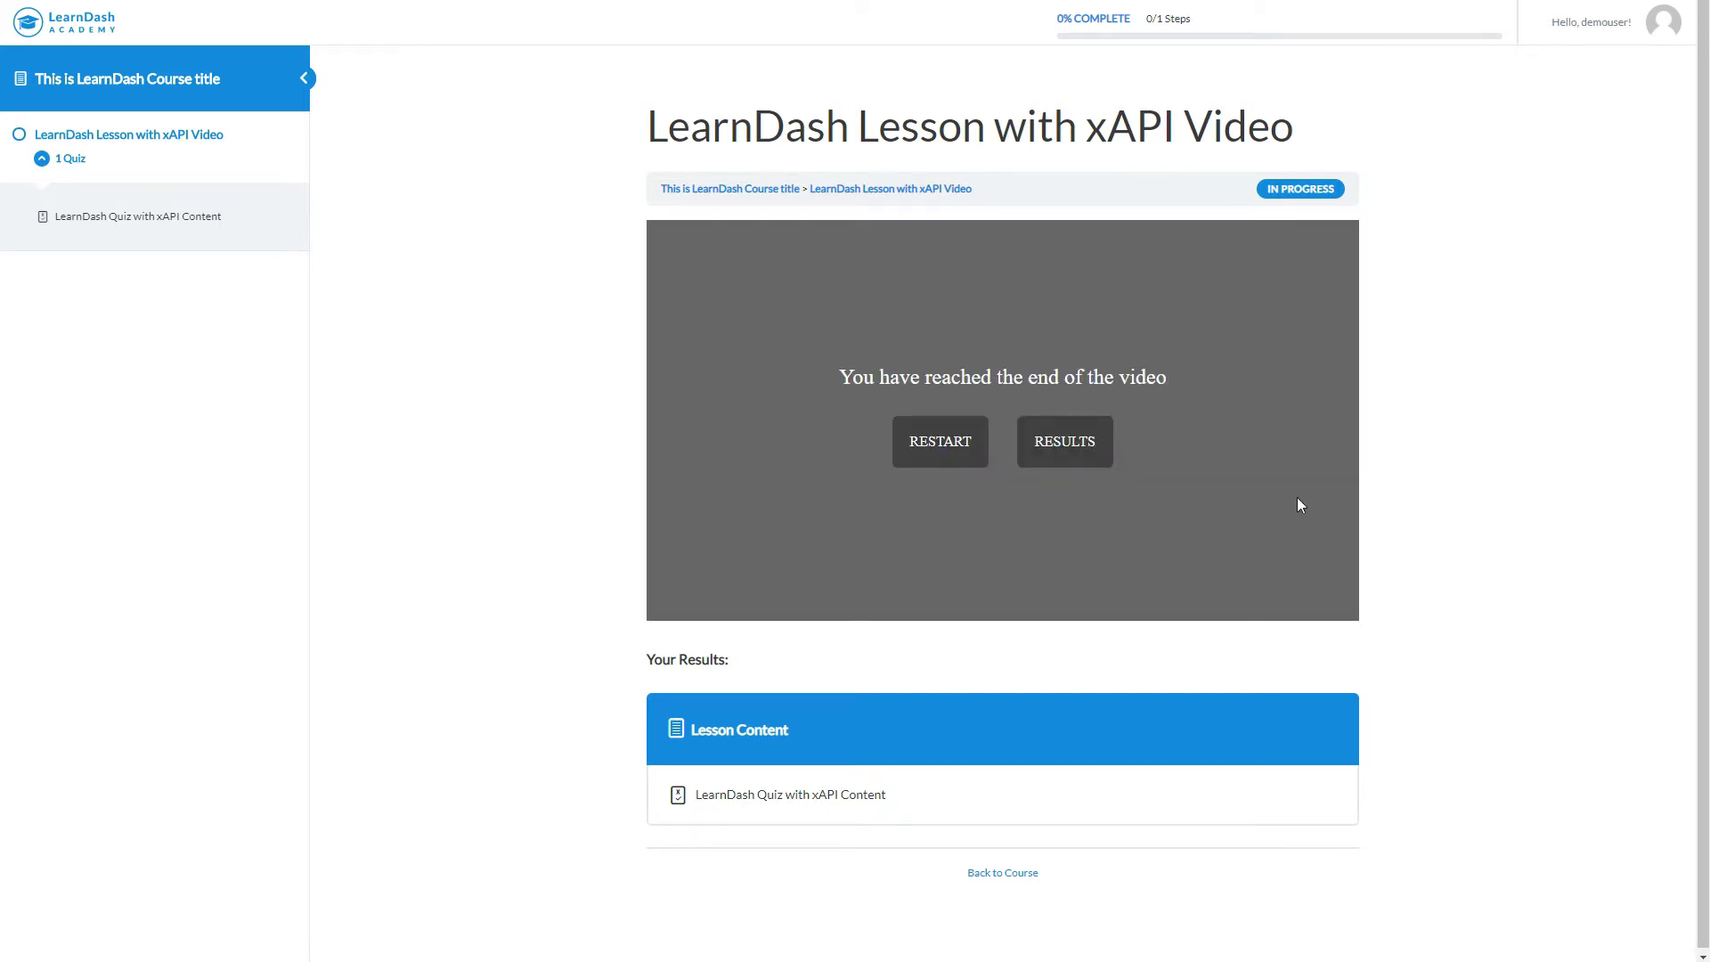
pyautogui.click(1073, 440)
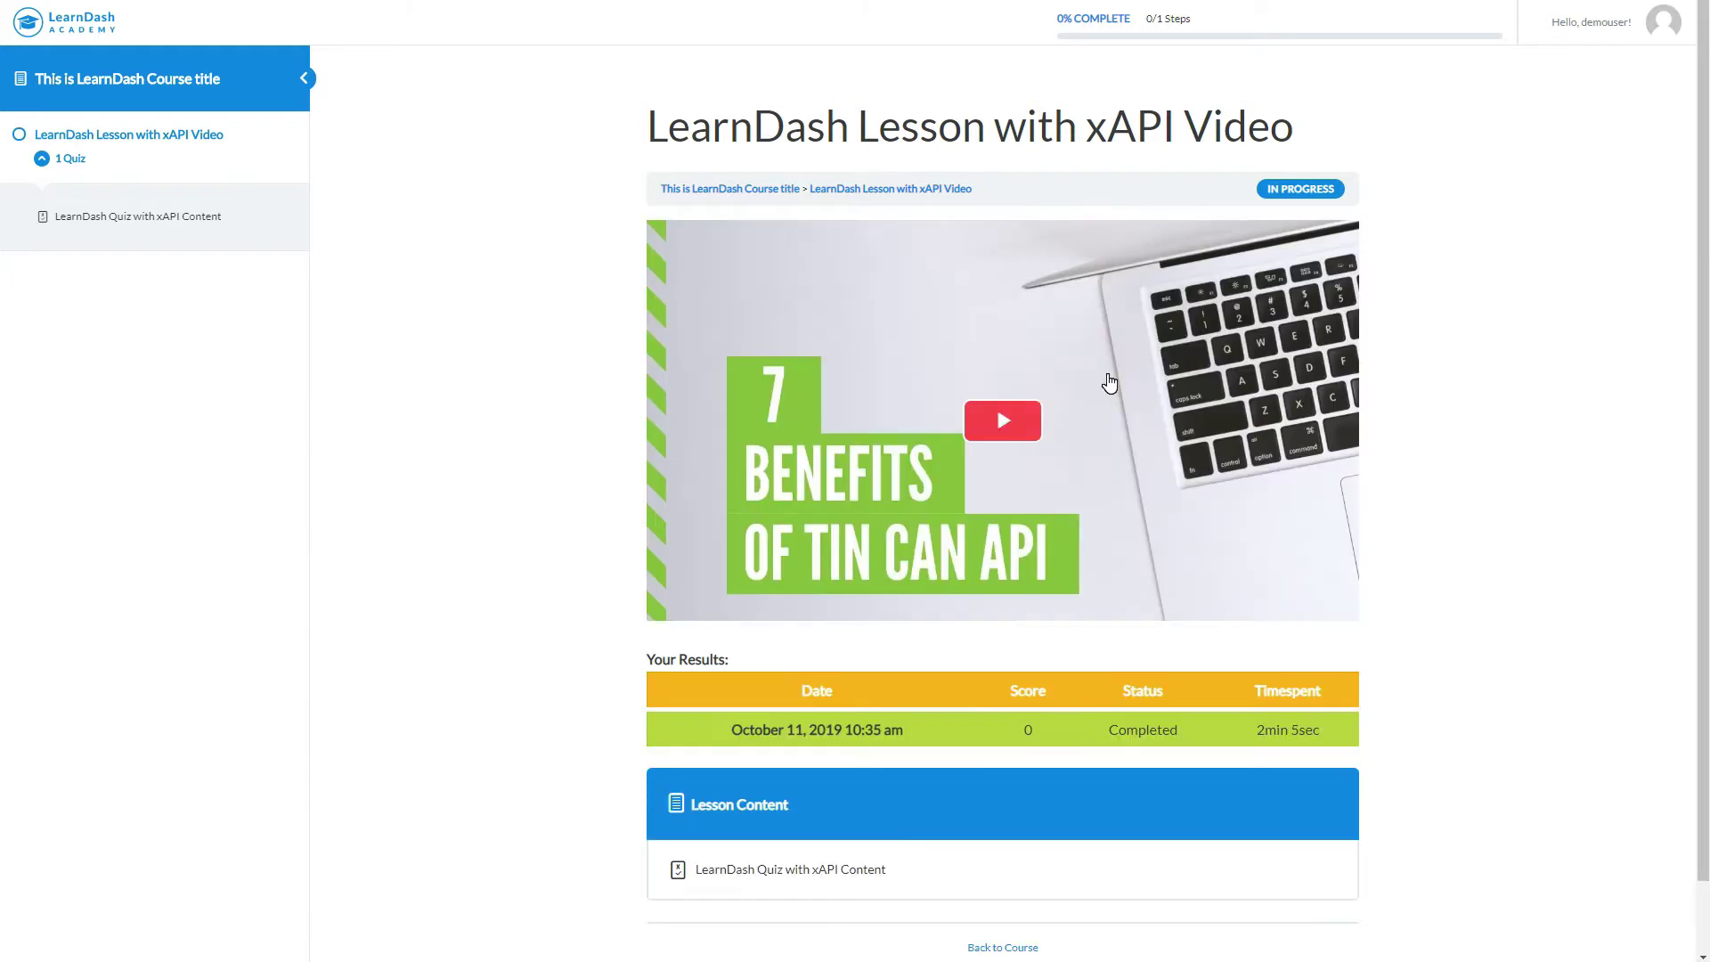
pyautogui.scroll(-1, 1109, 383)
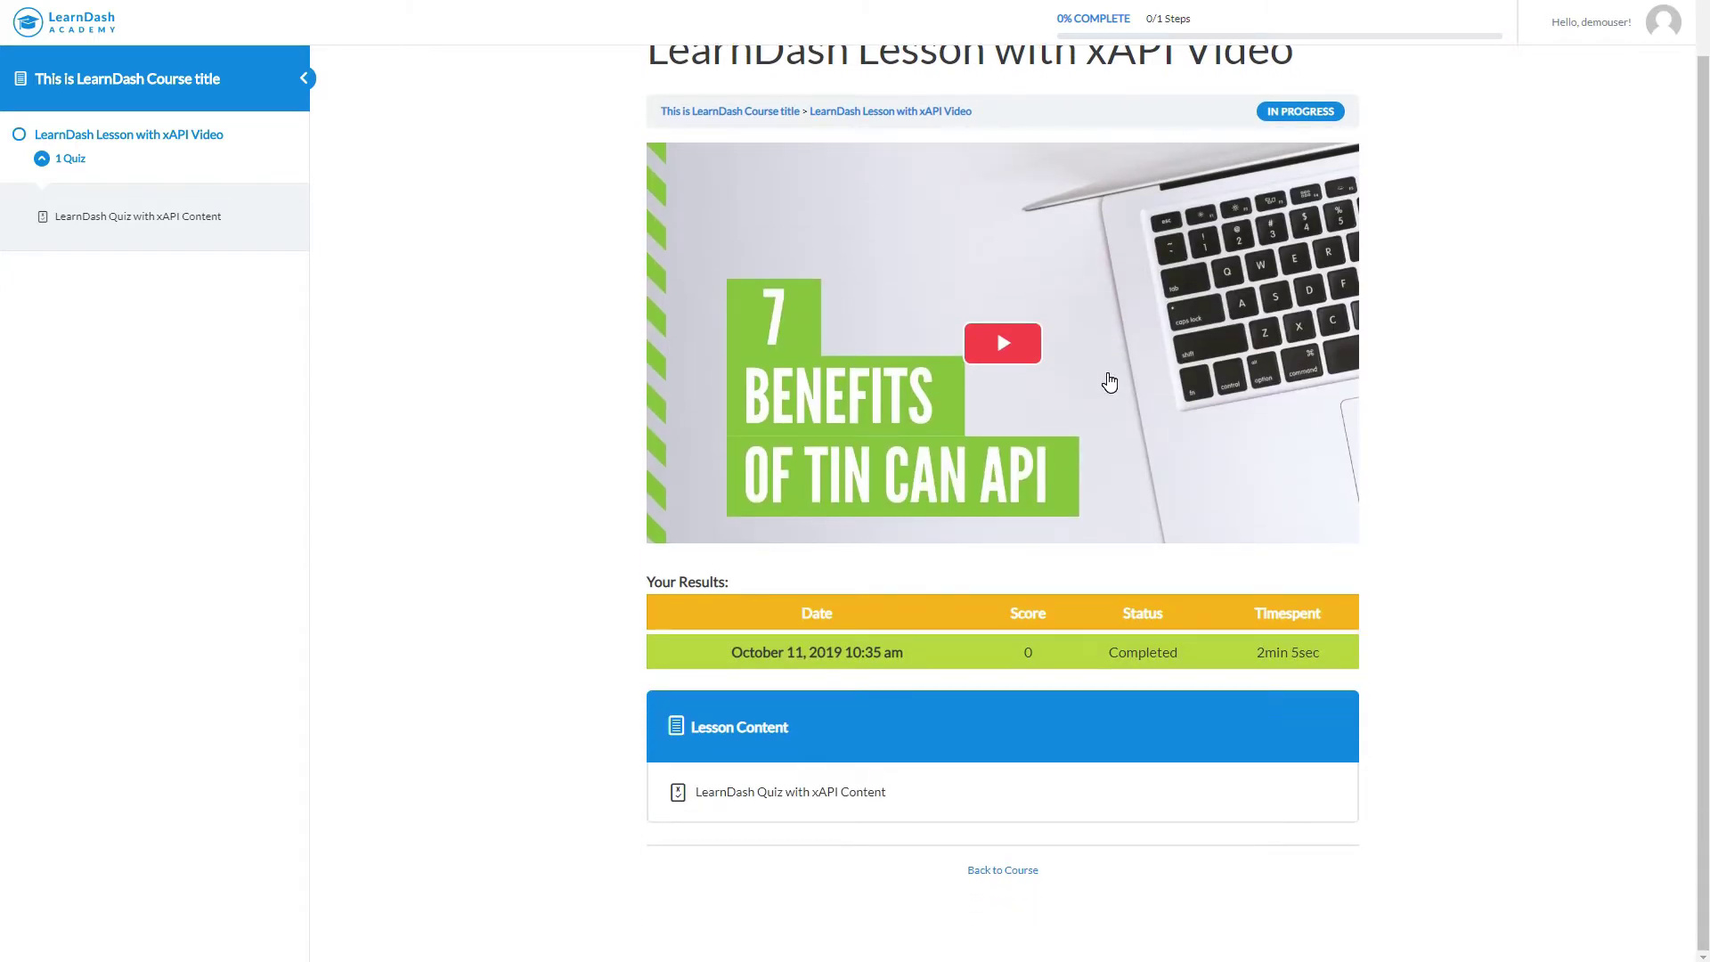
# Open the LearnDash Quiz with xAPI Content, start the Storyline course and begin the questions.
pyautogui.click(806, 792)
pyautogui.click(939, 512)
pyautogui.click(1407, 712)
pyautogui.click(908, 418)
# Answer the multiple-choice question and drop all six drag items onto their targets.
pyautogui.click(1140, 469)
pyautogui.moveTo(1133, 575); pyautogui.dragTo(1144, 432)
pyautogui.moveTo(1277, 573); pyautogui.dragTo(1286, 419)
pyautogui.moveTo(1269, 628); pyautogui.dragTo(1278, 501)
pyautogui.moveTo(1136, 628); pyautogui.dragTo(1133, 500)
pyautogui.moveTo(990, 573); pyautogui.dragTo(989, 415)
pyautogui.moveTo(990, 628); pyautogui.dragTo(990, 500)
pyautogui.click(1120, 525)
# Submit a survey rating and answer True on the True/False question.
pyautogui.click(1287, 556)
pyautogui.click(1313, 584)
pyautogui.click(1404, 712)
pyautogui.click(890, 407)
pyautogui.click(1404, 713)
# Answer the Word Bank question and fill in the blank with 'red'.
pyautogui.moveTo(962, 389); pyautogui.dragTo(962, 419)
pyautogui.click(1404, 710)
pyautogui.click(966, 401)
pyautogui.write('red')
pyautogui.click(1404, 713)
# Rearrange the matching answers and move 'This' to the start of the sequence sentence.
pyautogui.moveTo(1245, 521); pyautogui.dragTo(1245, 425)
pyautogui.click(1404, 713)
pyautogui.moveTo(1015, 443); pyautogui.dragTo(1016, 410)
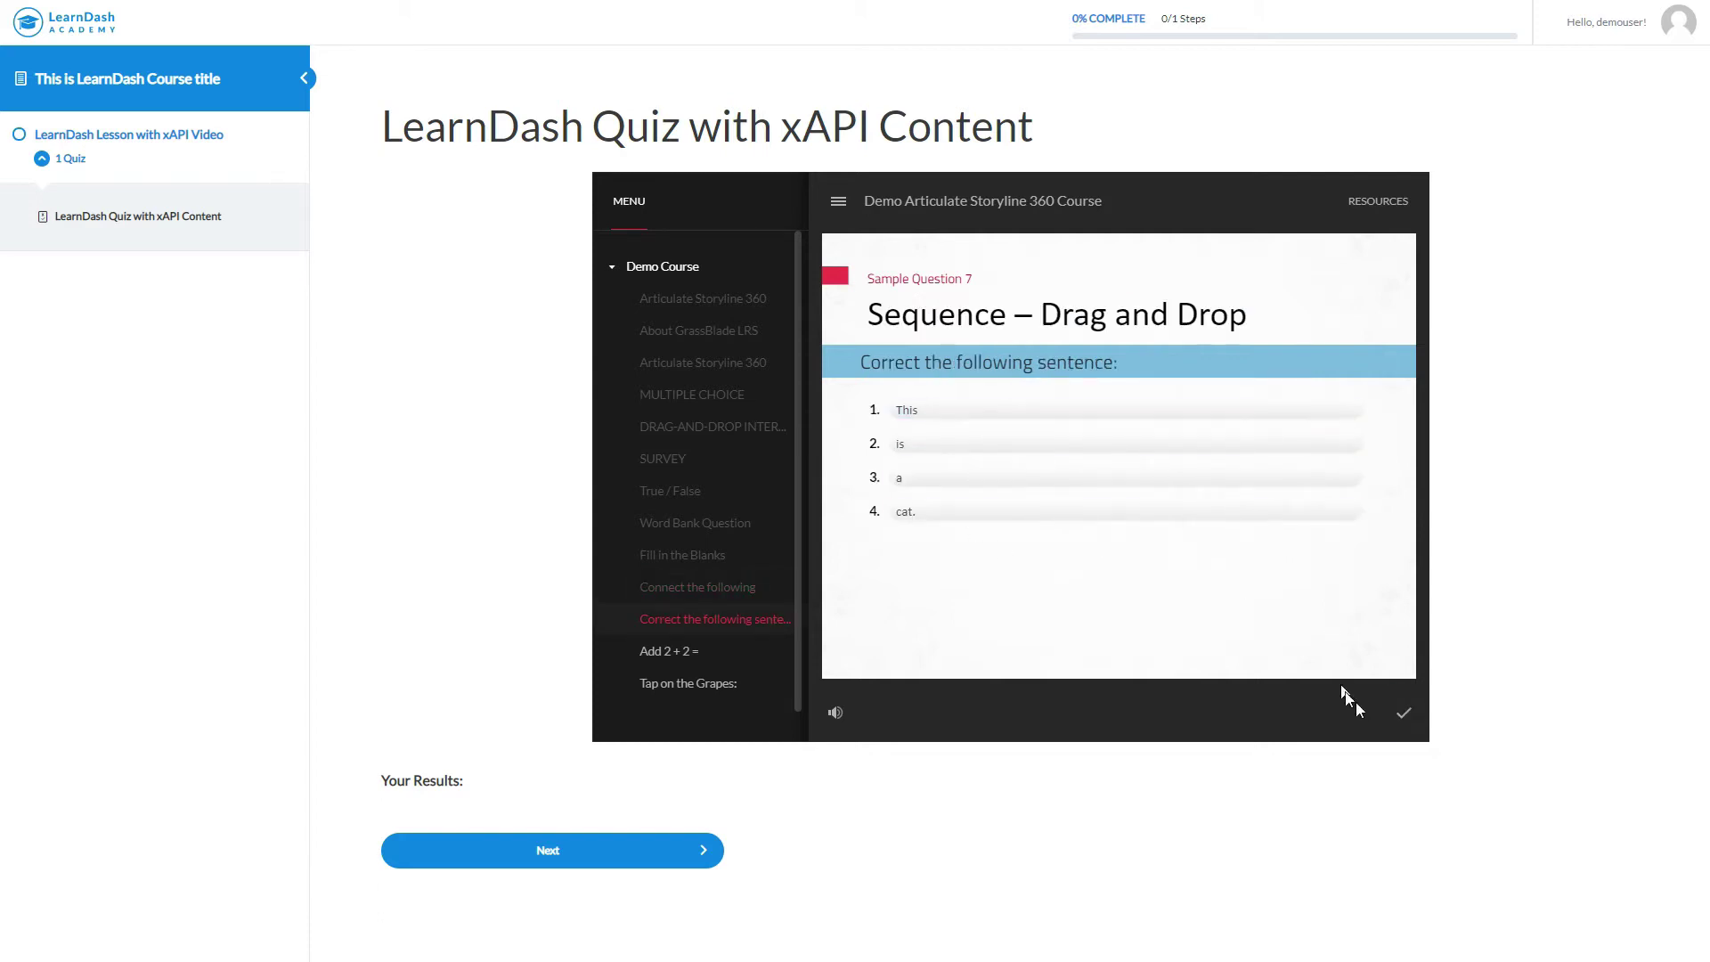
pyautogui.click(1404, 713)
# Answer 4 for 'Add 2 + 2' and continue past the Correct feedback.
pyautogui.click(1061, 427)
pyautogui.write('4')
pyautogui.click(1399, 712)
pyautogui.click(1115, 530)
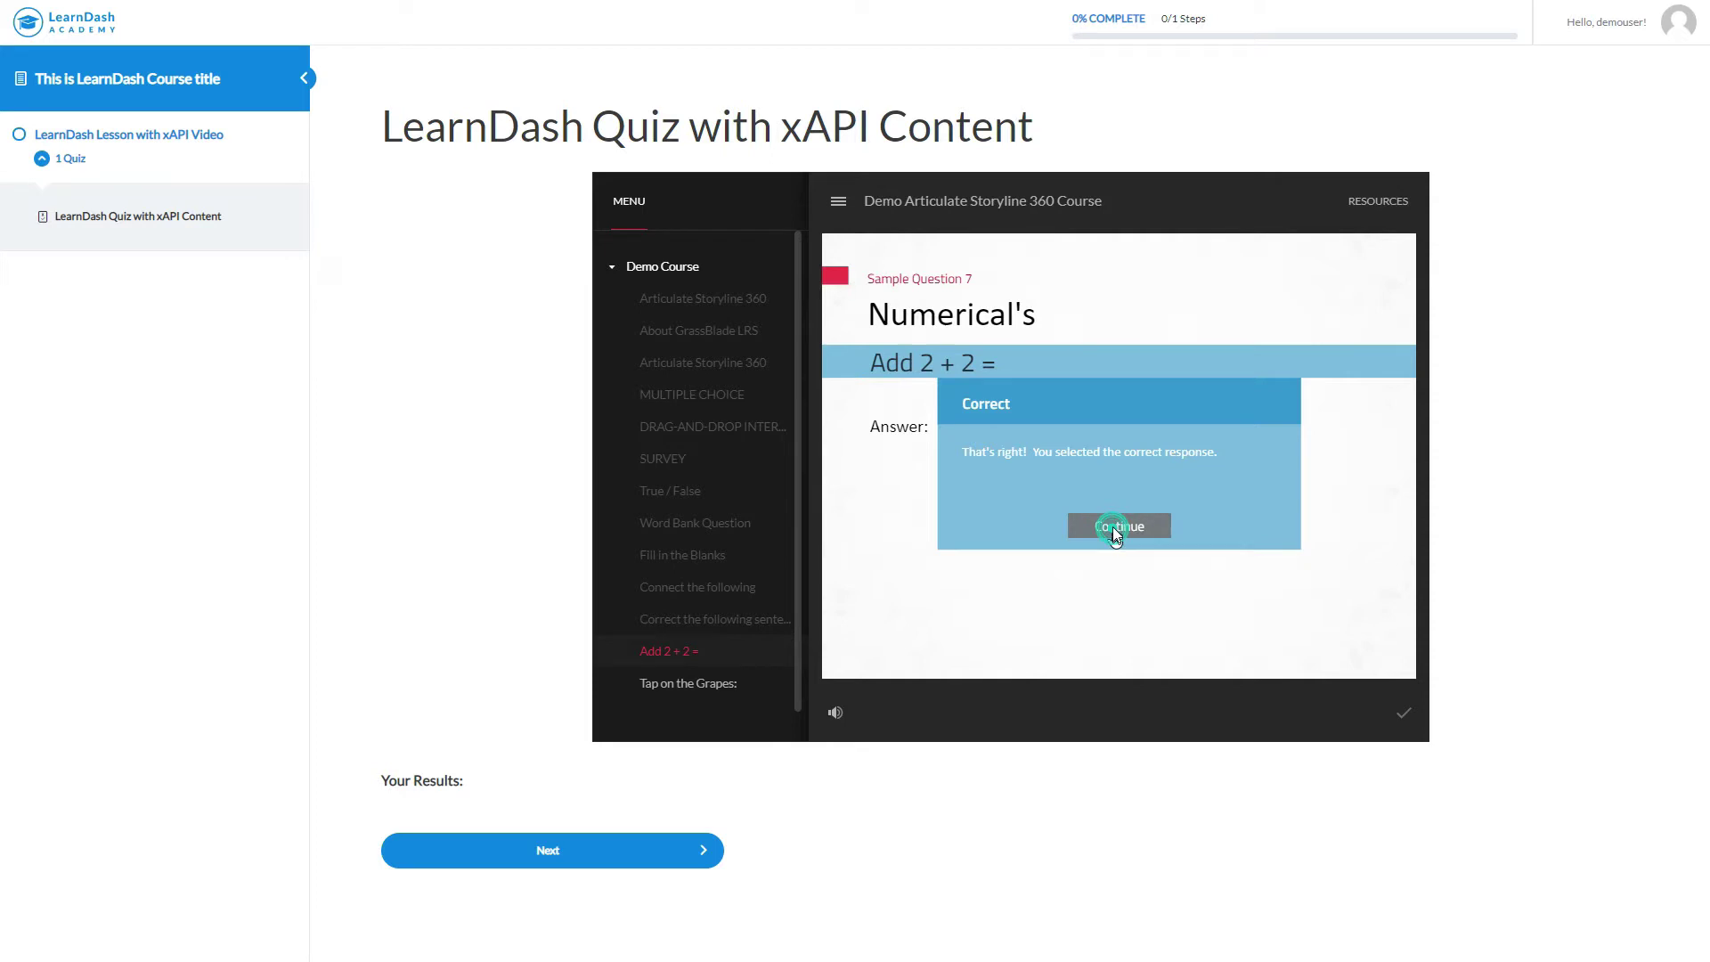
# Tap the grapes as the final answer and finish the course.
pyautogui.click(1129, 456)
pyautogui.click(1386, 710)
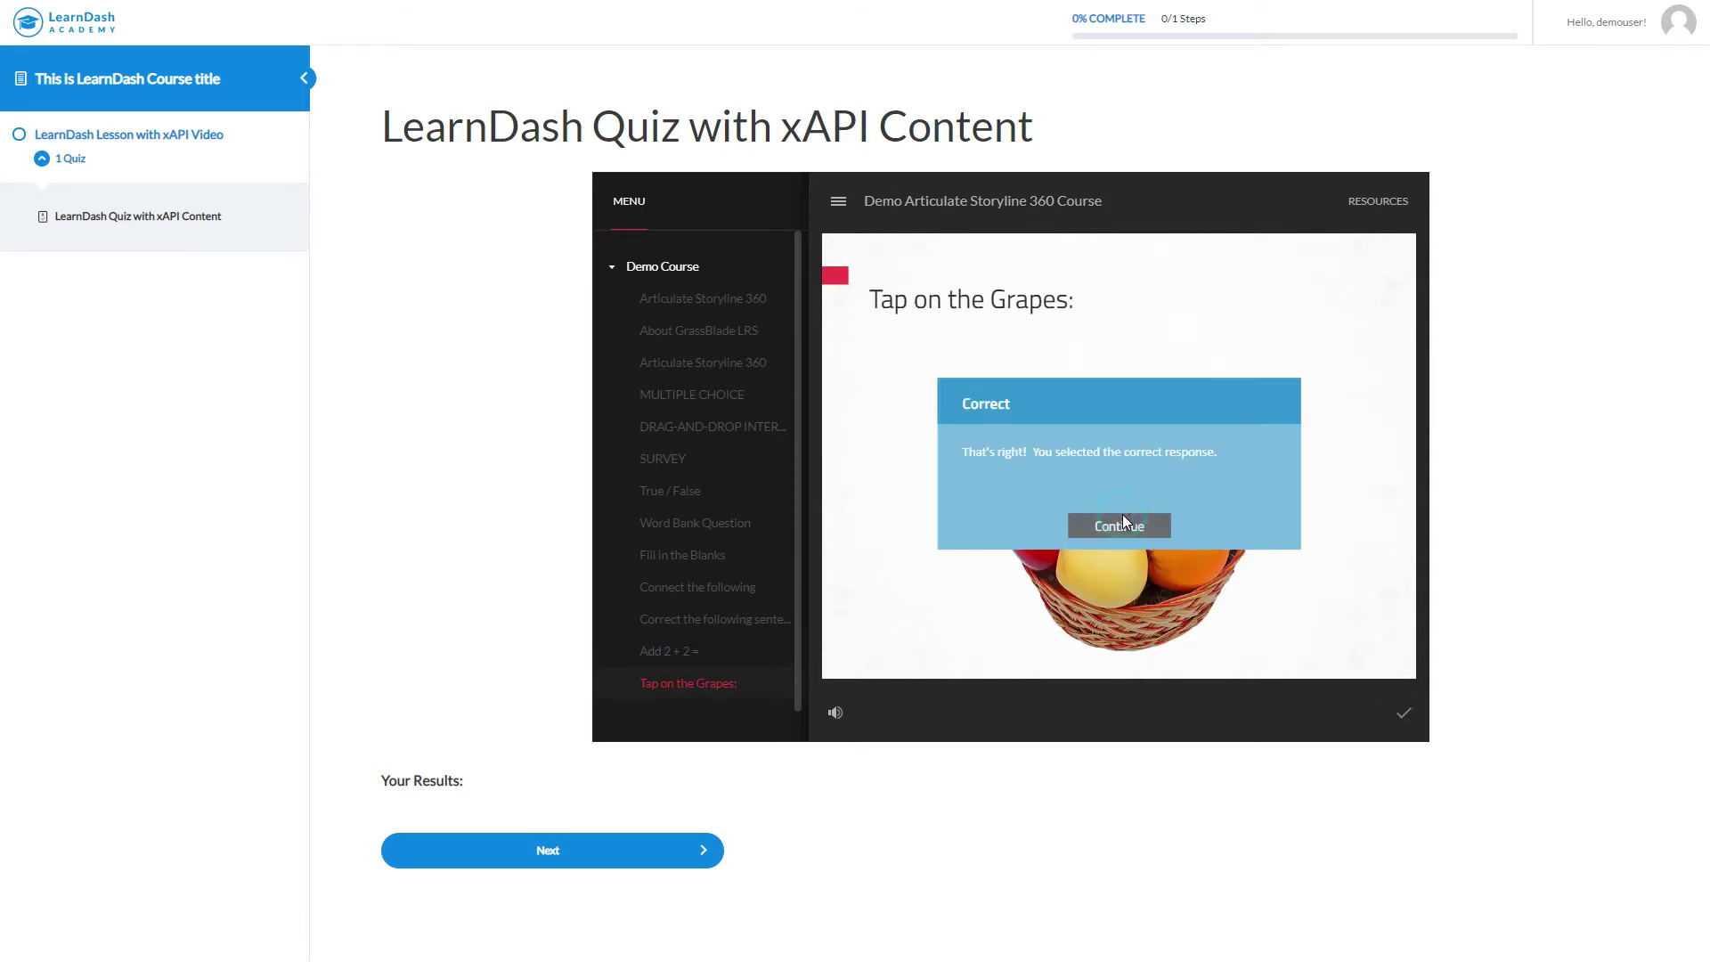
pyautogui.click(1123, 519)
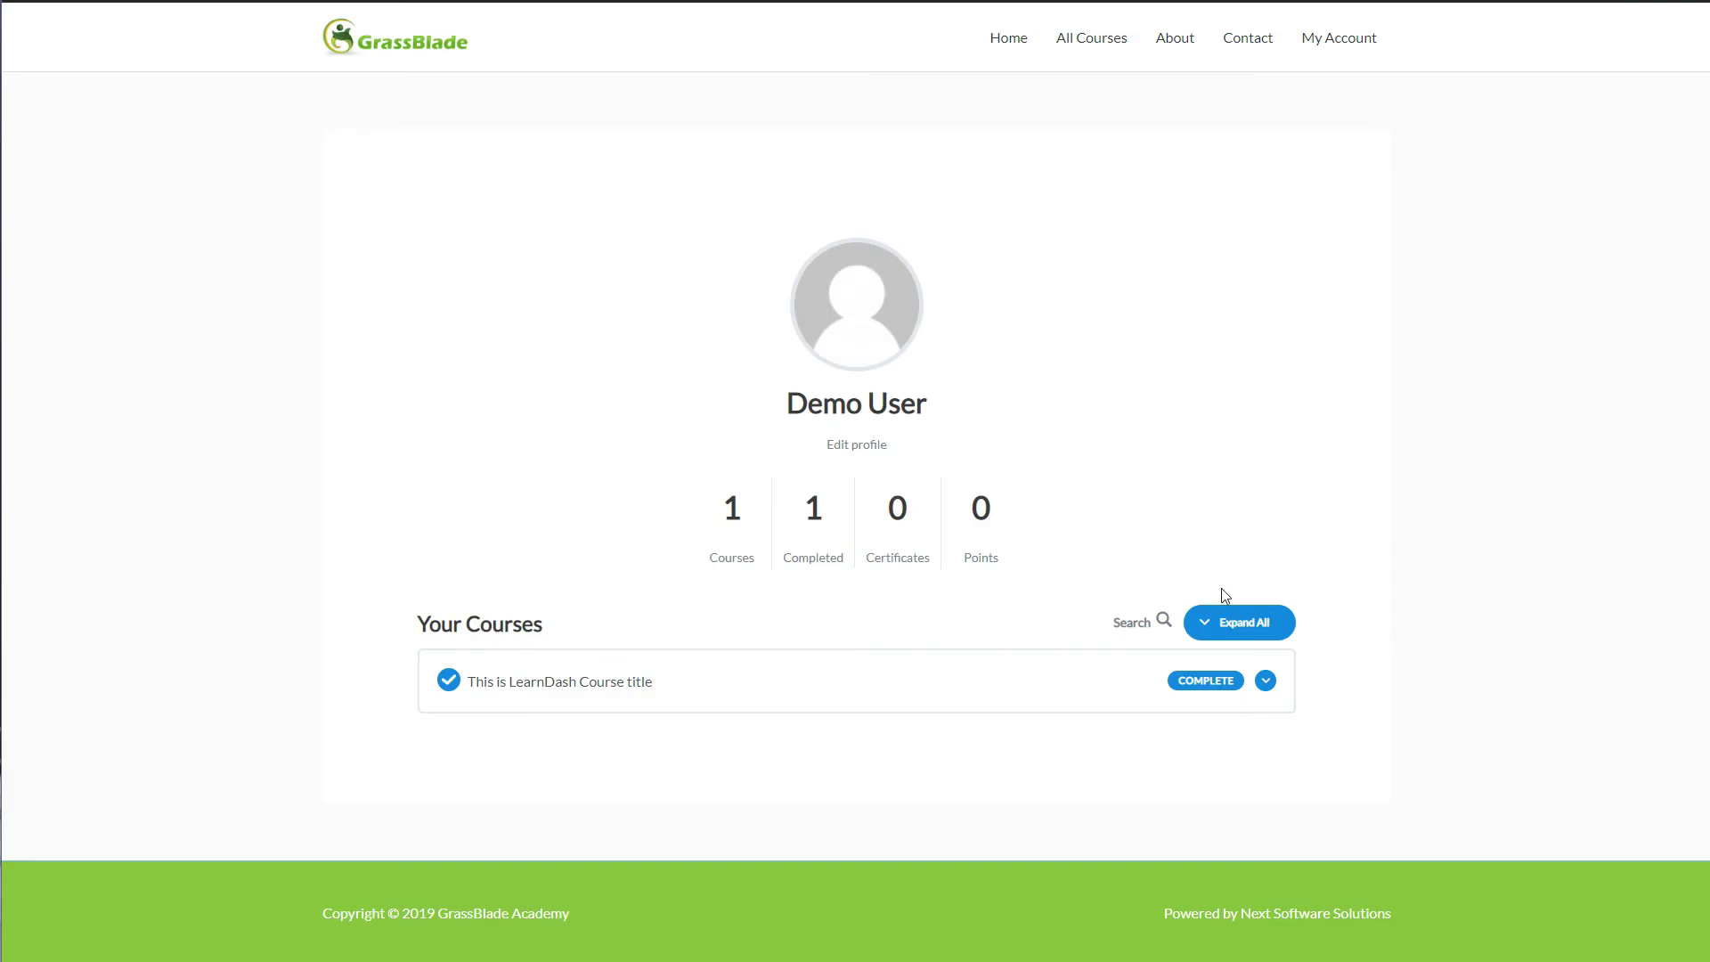
# Expand the course row to view 100% progress and quiz score, then go to the LRS Activity Stream.
pyautogui.click(1266, 681)
pyautogui.scroll(-4, 1260, 704)
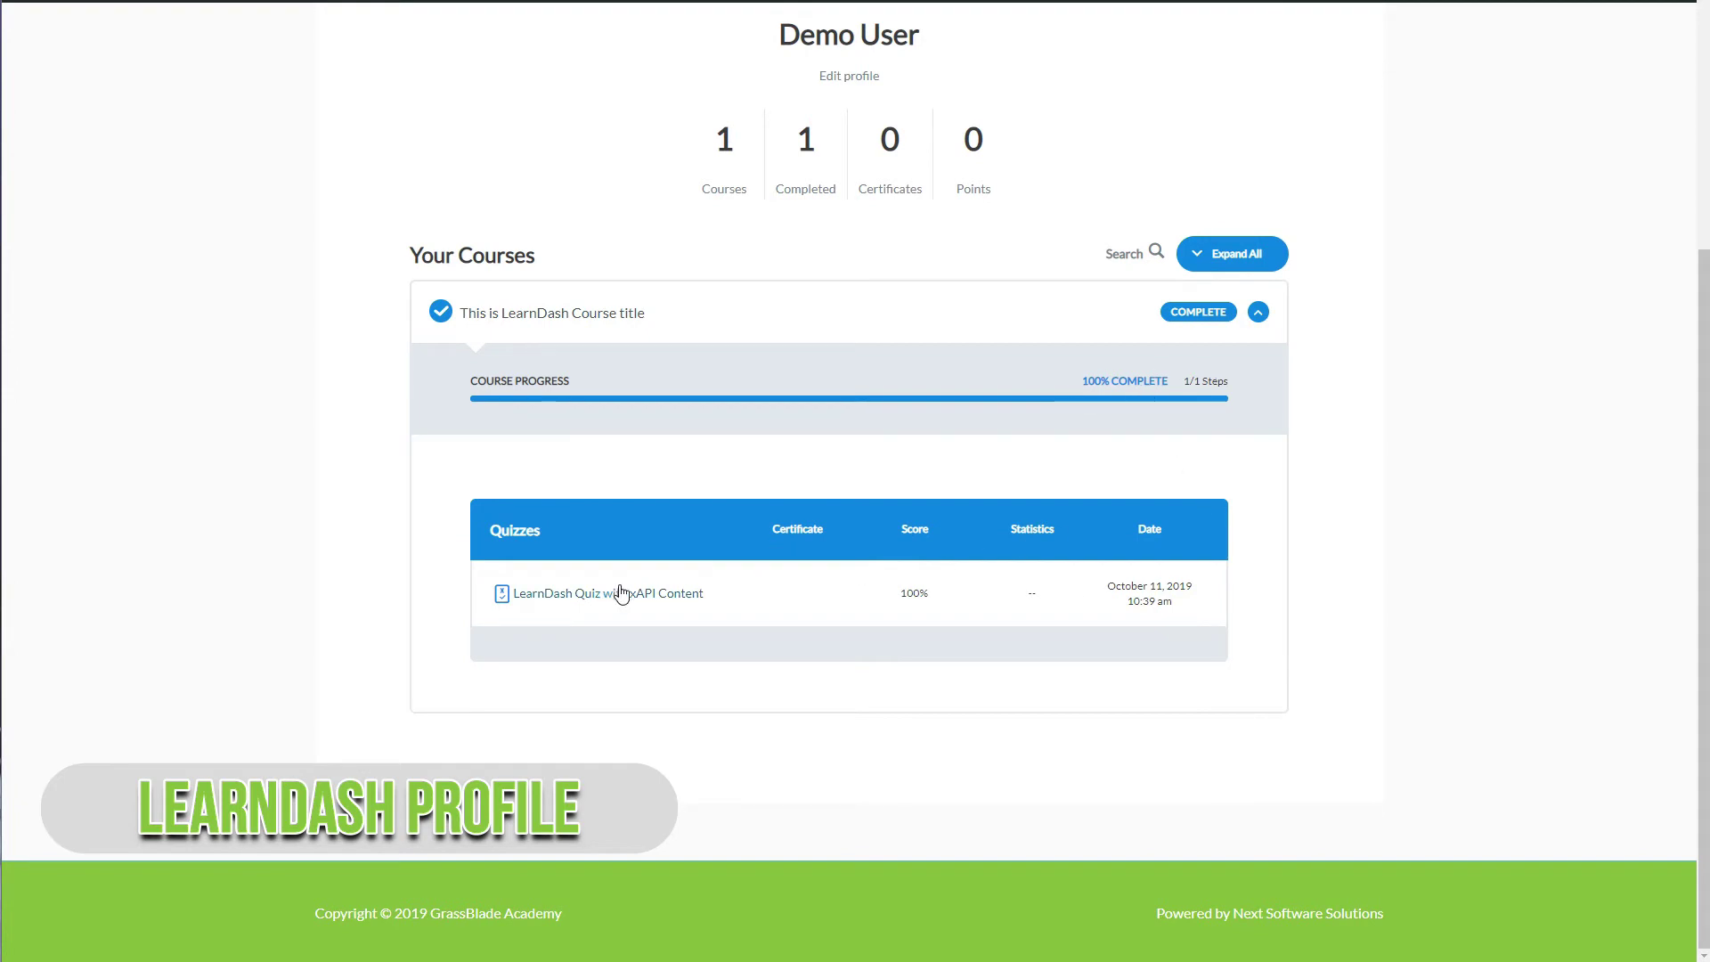
pyautogui.click(909, 615)
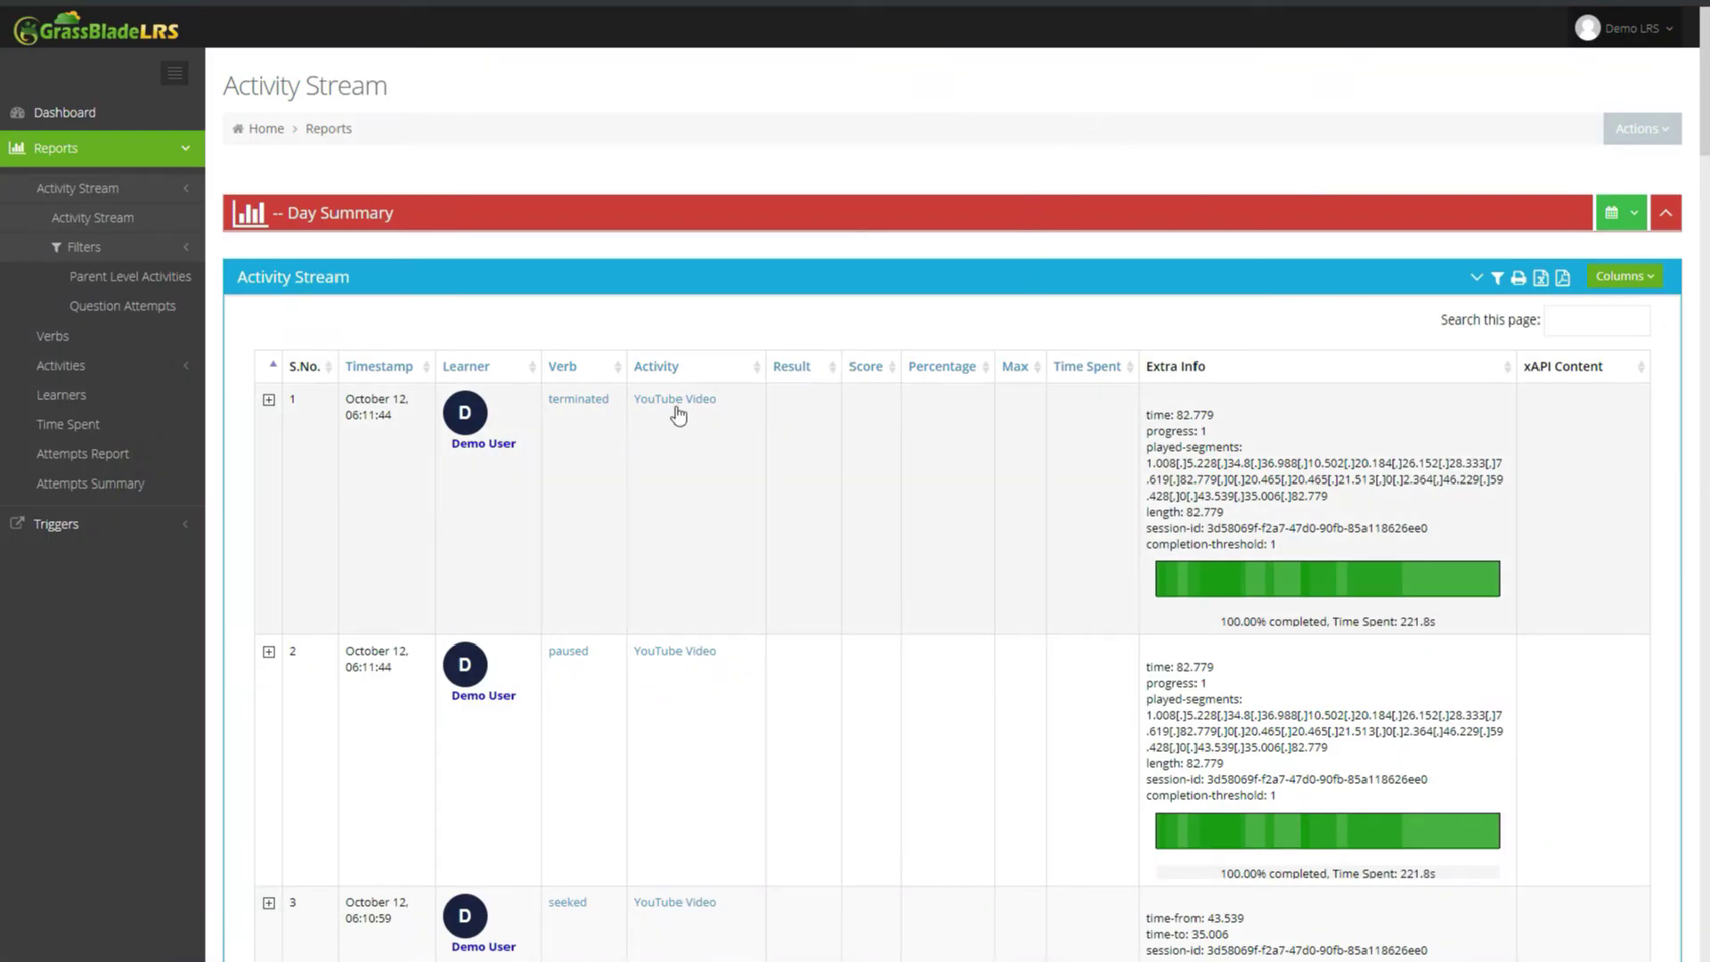
# Enlarge a YouTube video's played-segments bar in the Activity Stream, then close it.
pyautogui.scroll(-5, 835, 750)
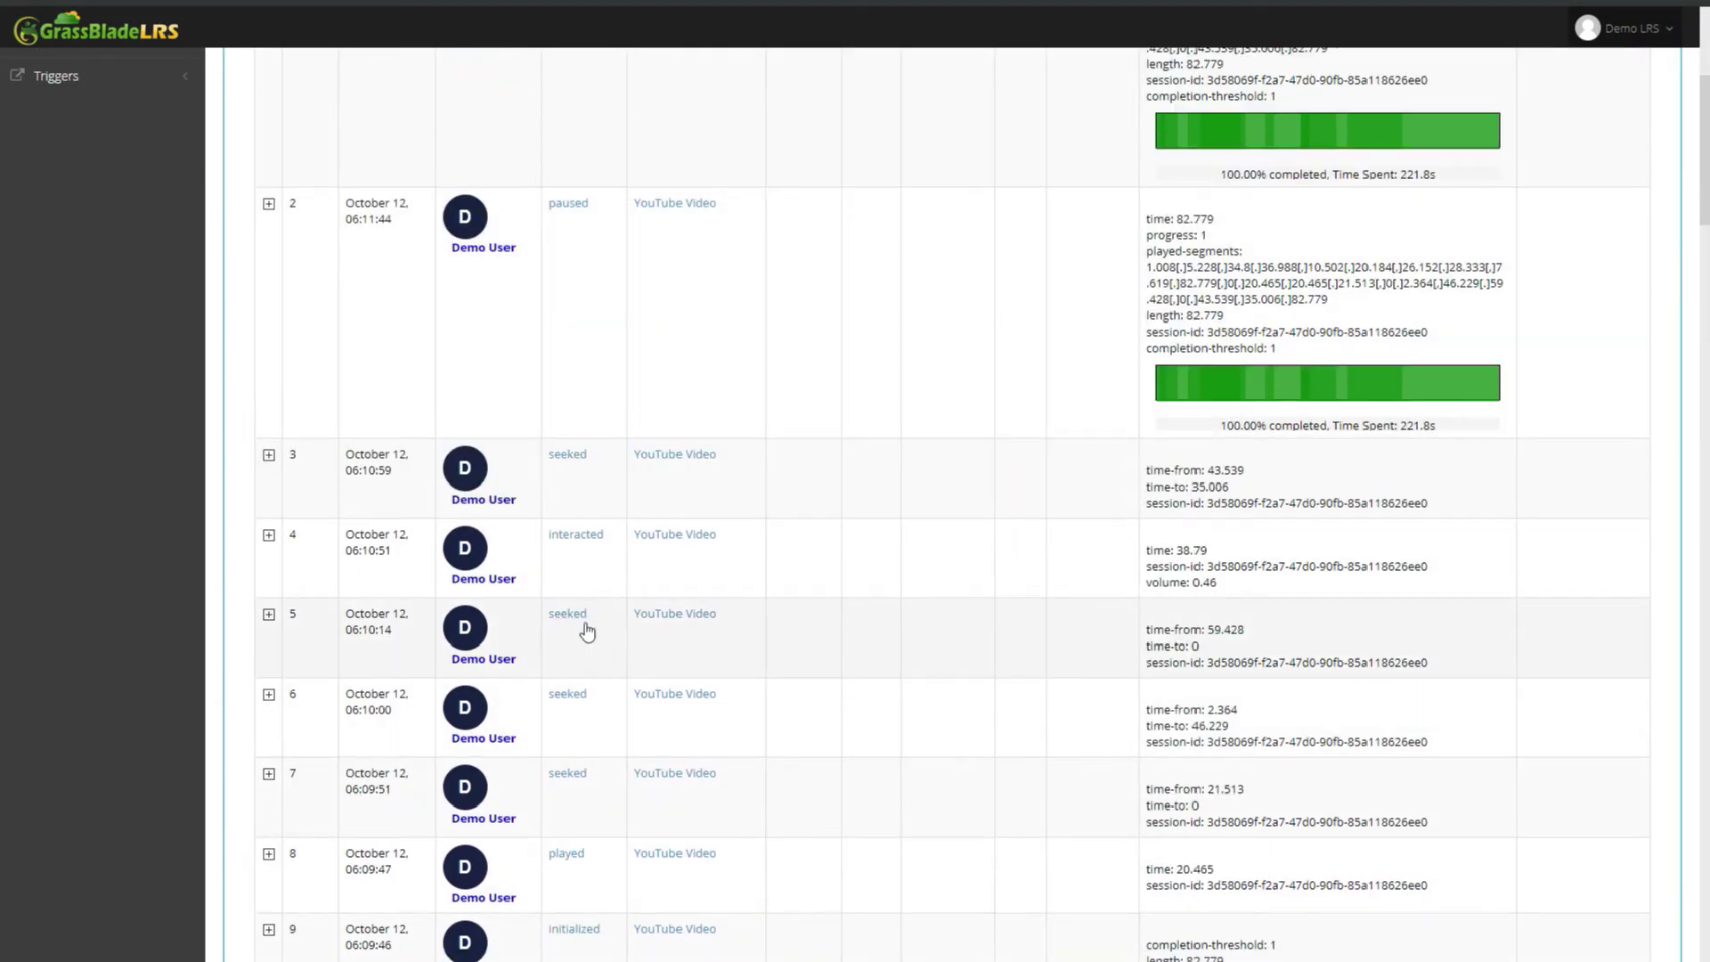
pyautogui.click(1303, 383)
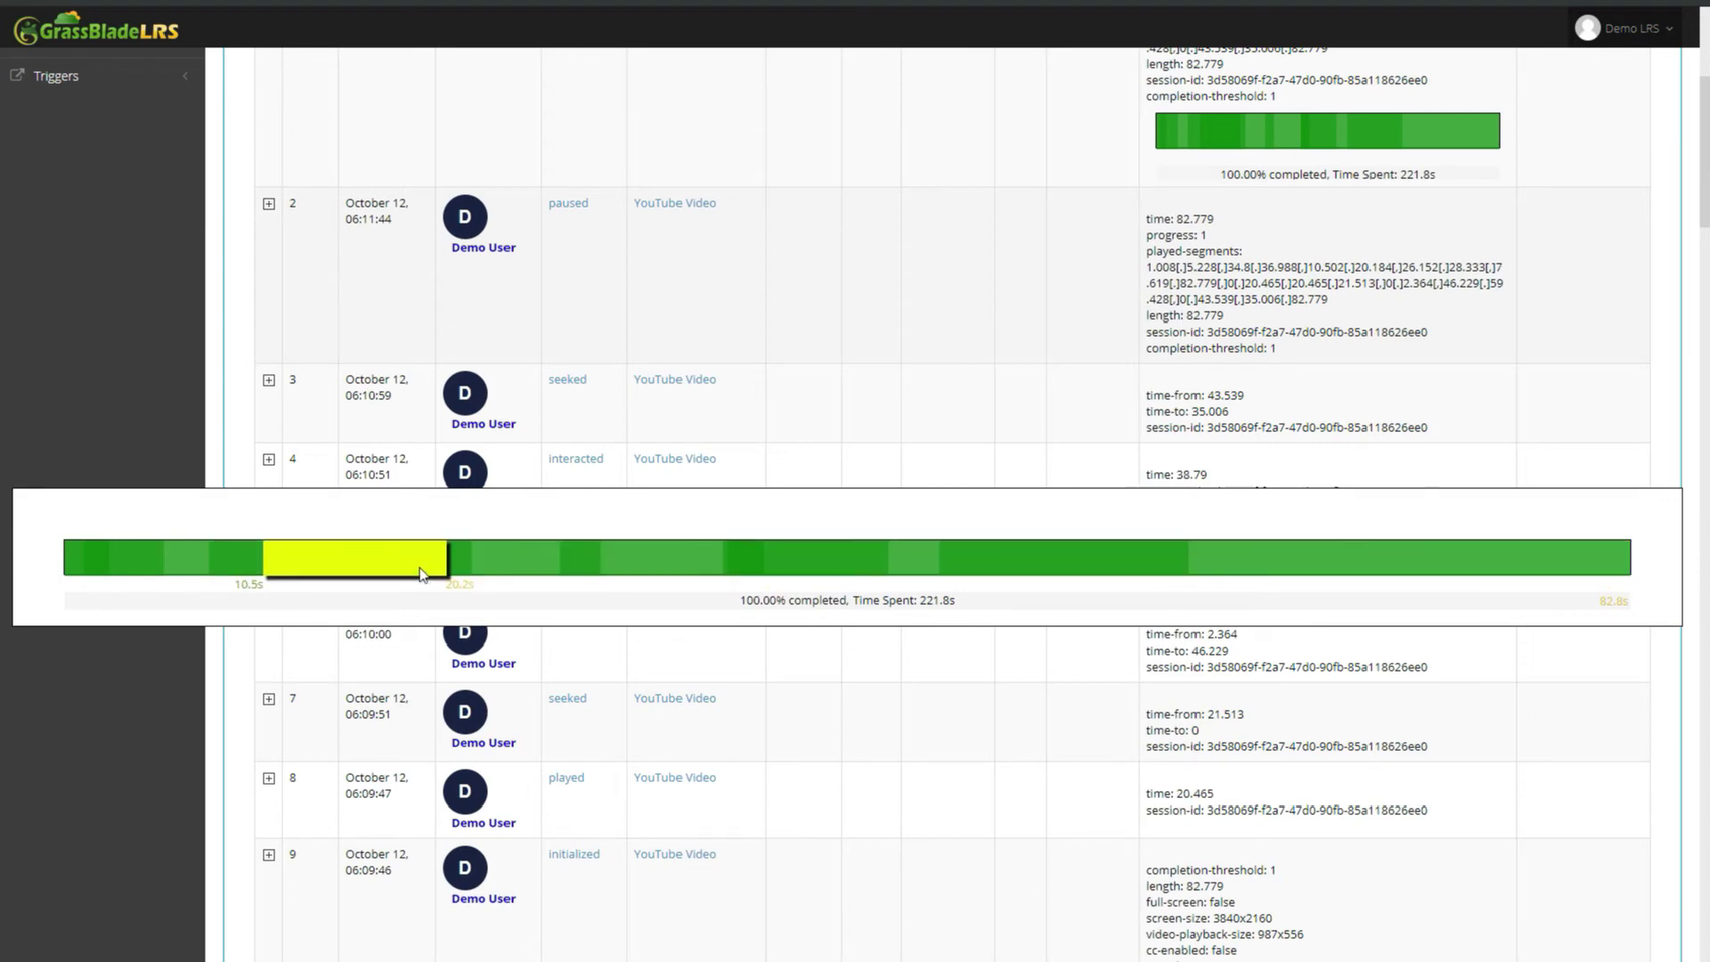
pyautogui.click(832, 706)
# Enlarge the played-segments heatmap showing 100.00% completed and 221.8s time spent.
pyautogui.scroll(-3, 802, 677)
pyautogui.scroll(1, 512, 666)
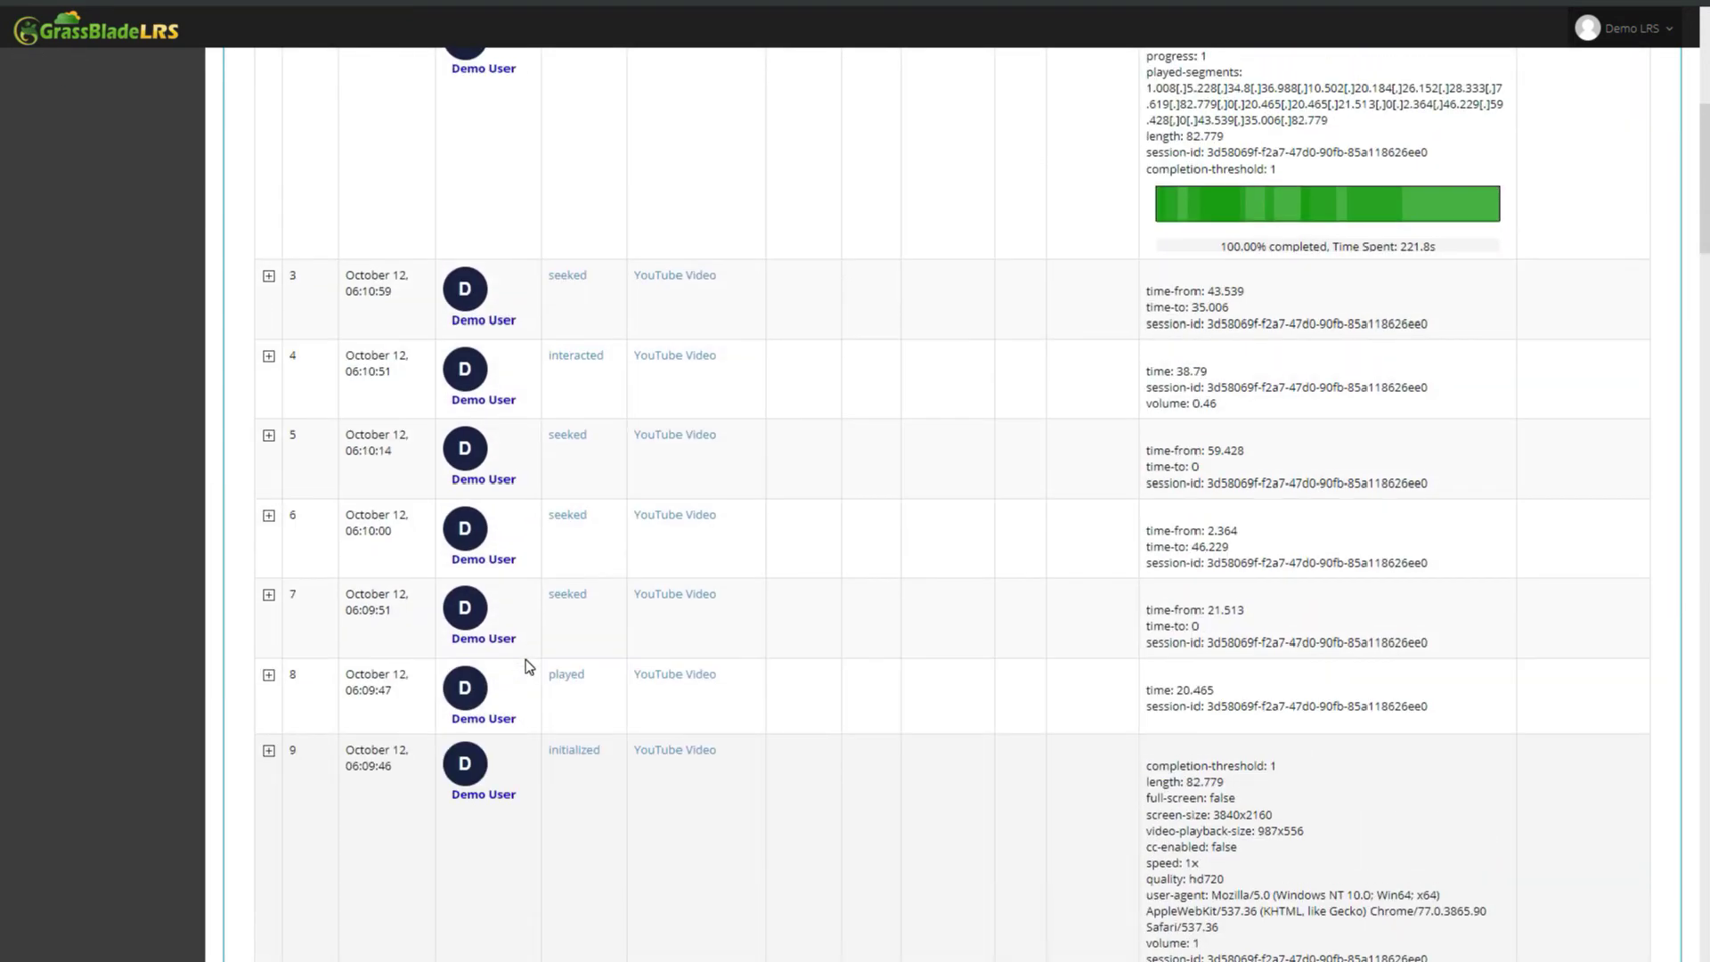
pyautogui.scroll(1, 605, 579)
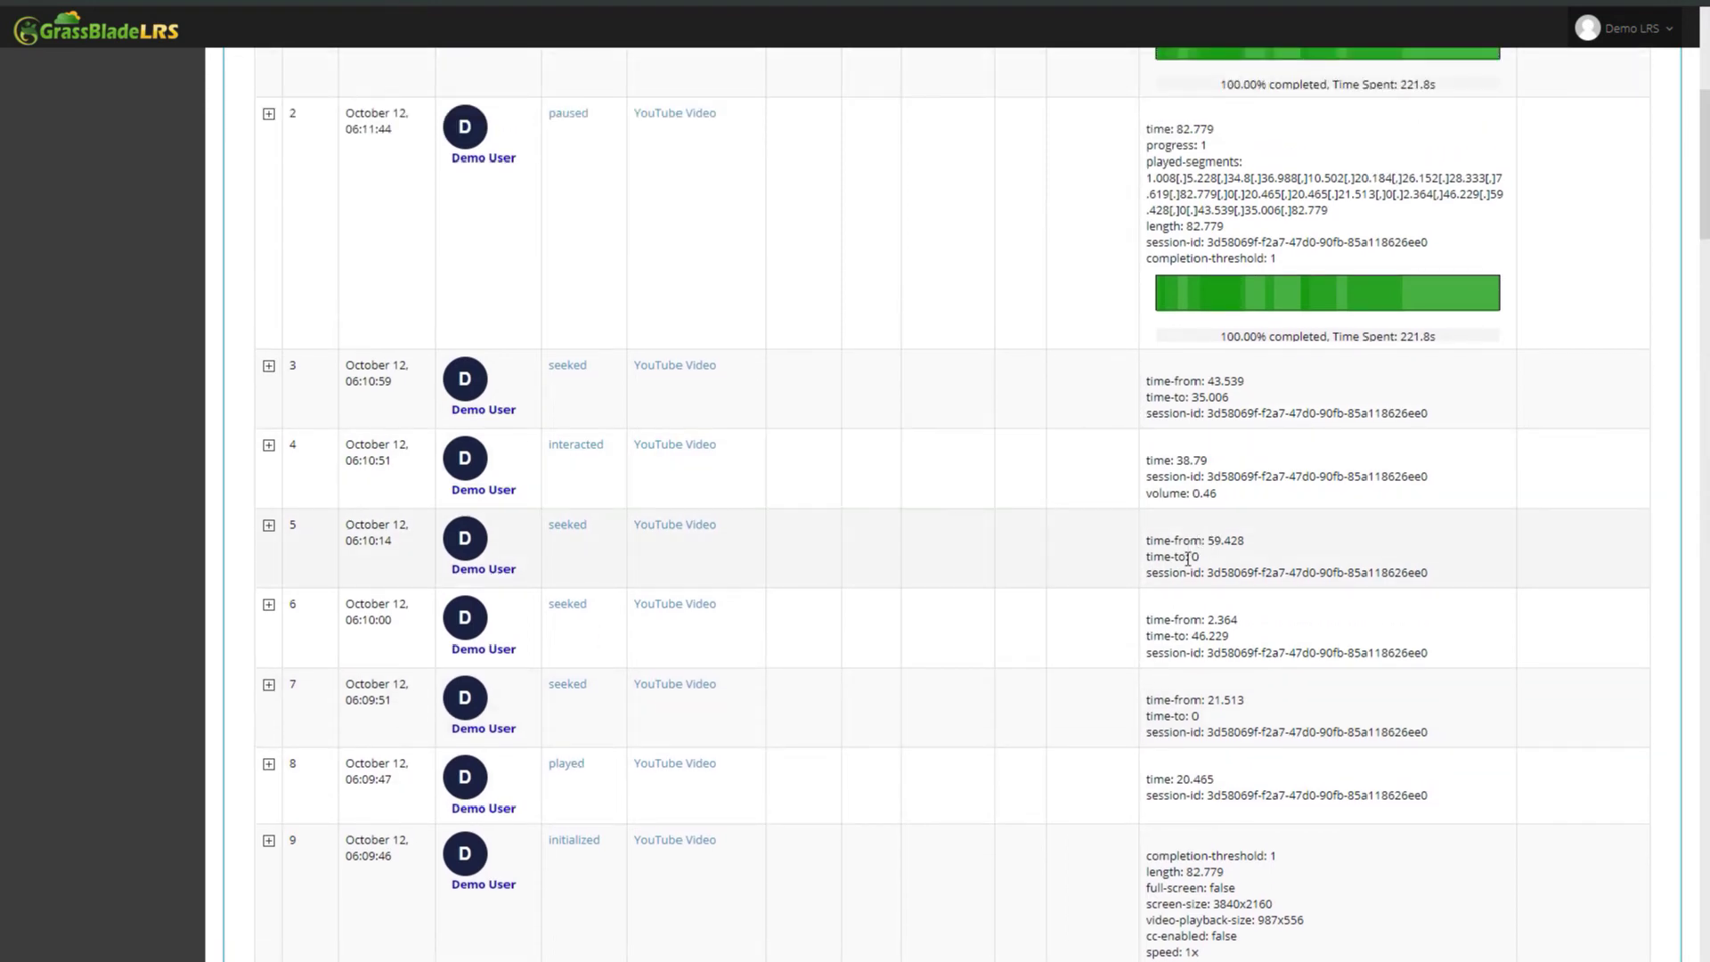
pyautogui.scroll(5, 1175, 489)
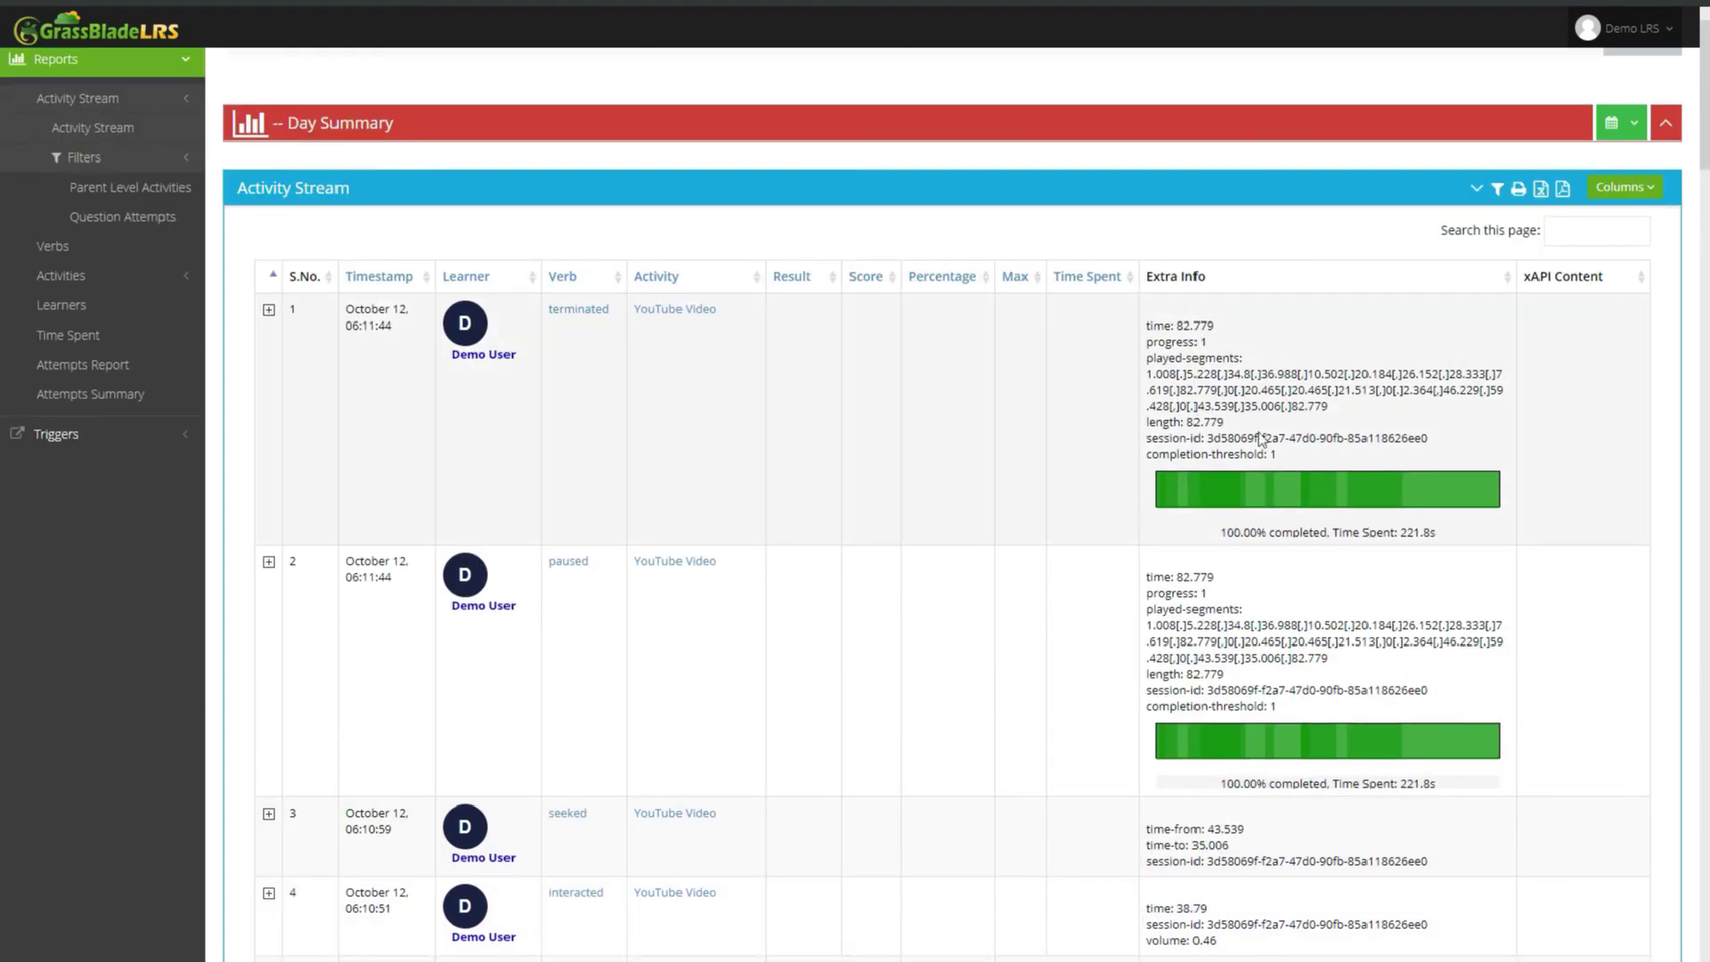
pyautogui.click(1300, 492)
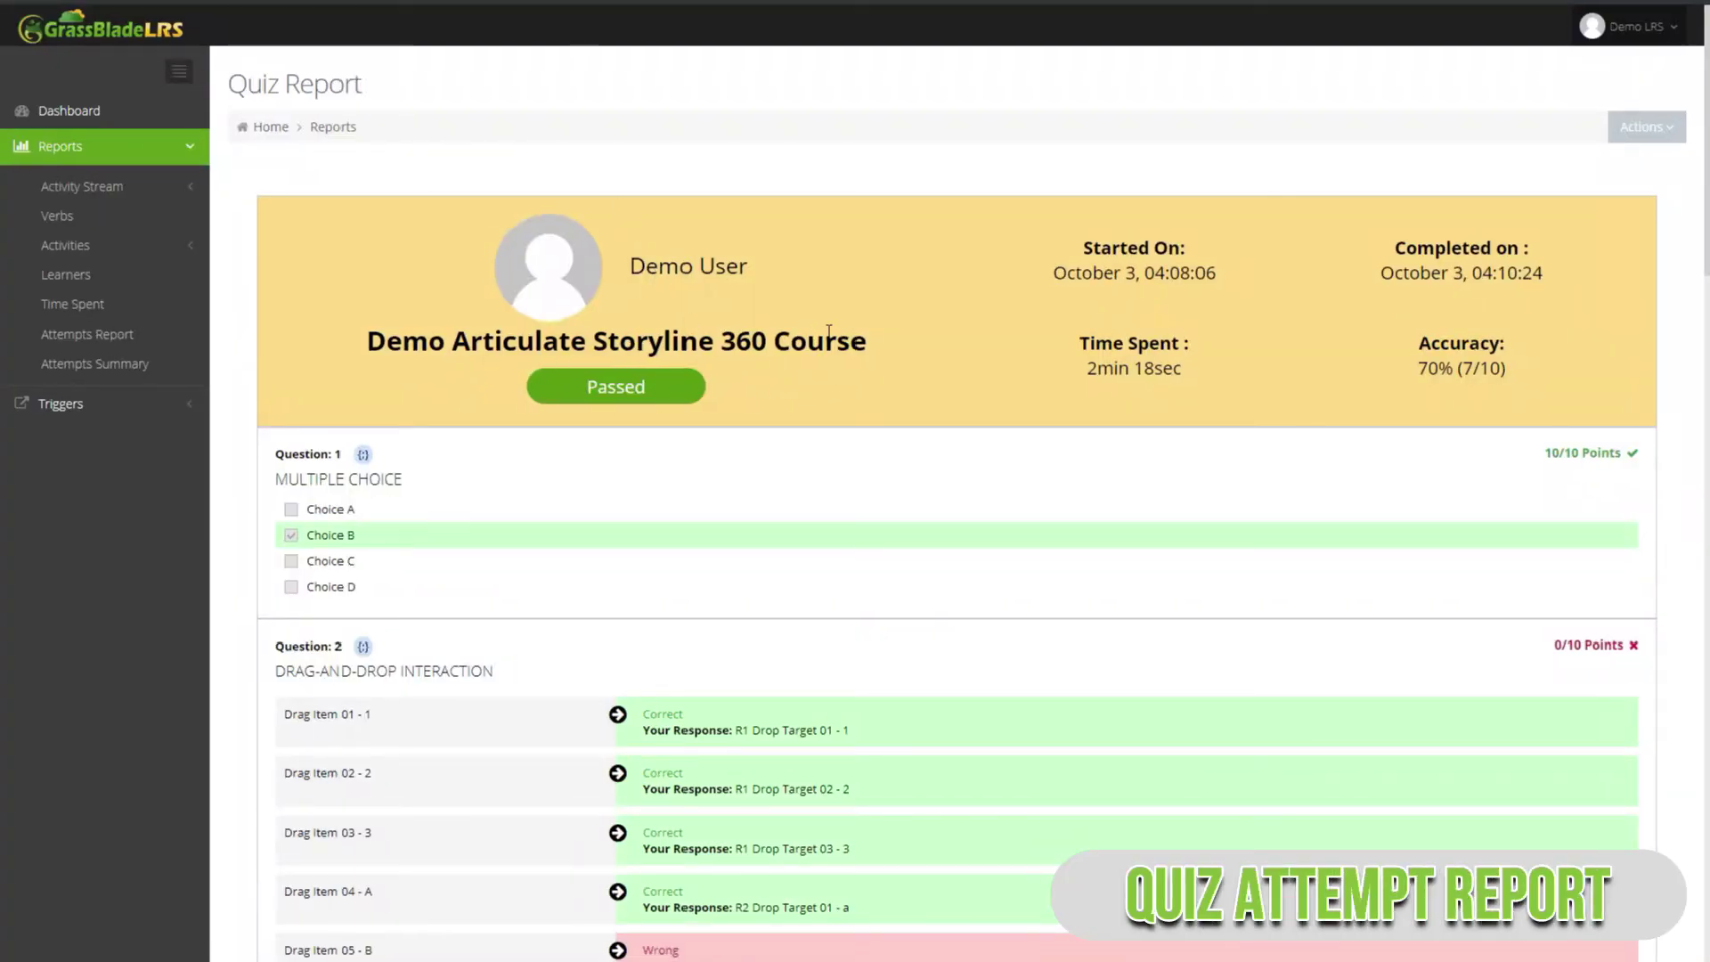
pyautogui.scroll(-3, 889, 461)
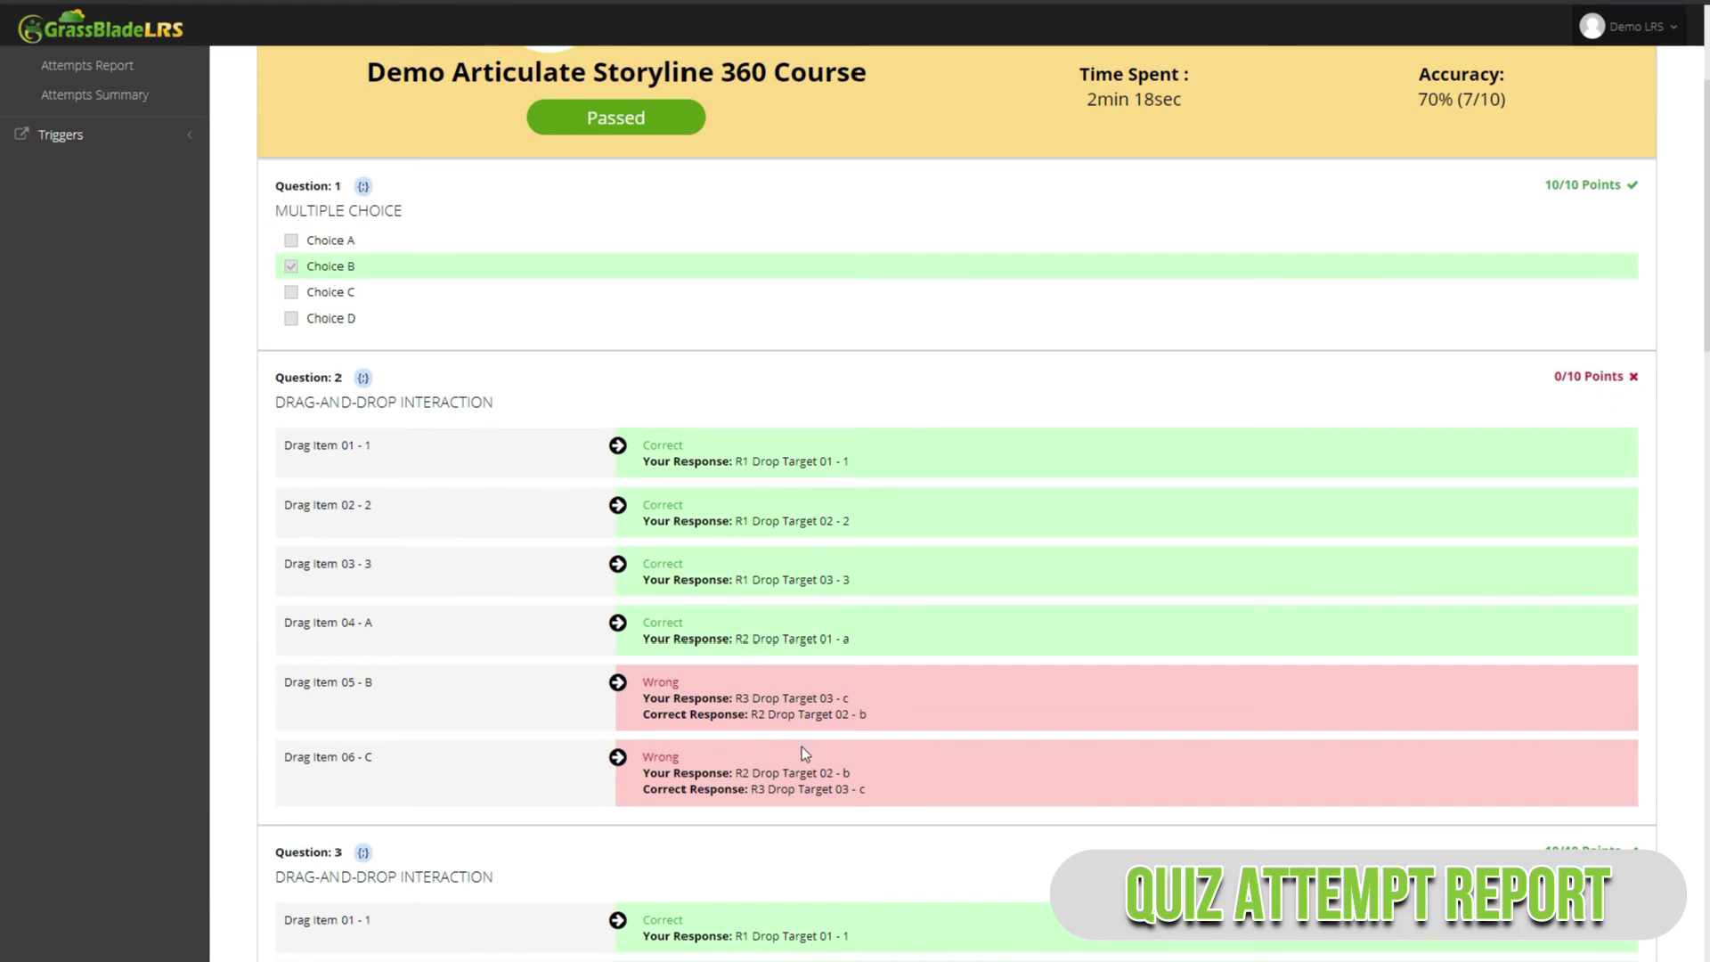
pyautogui.scroll(-5, 800, 745)
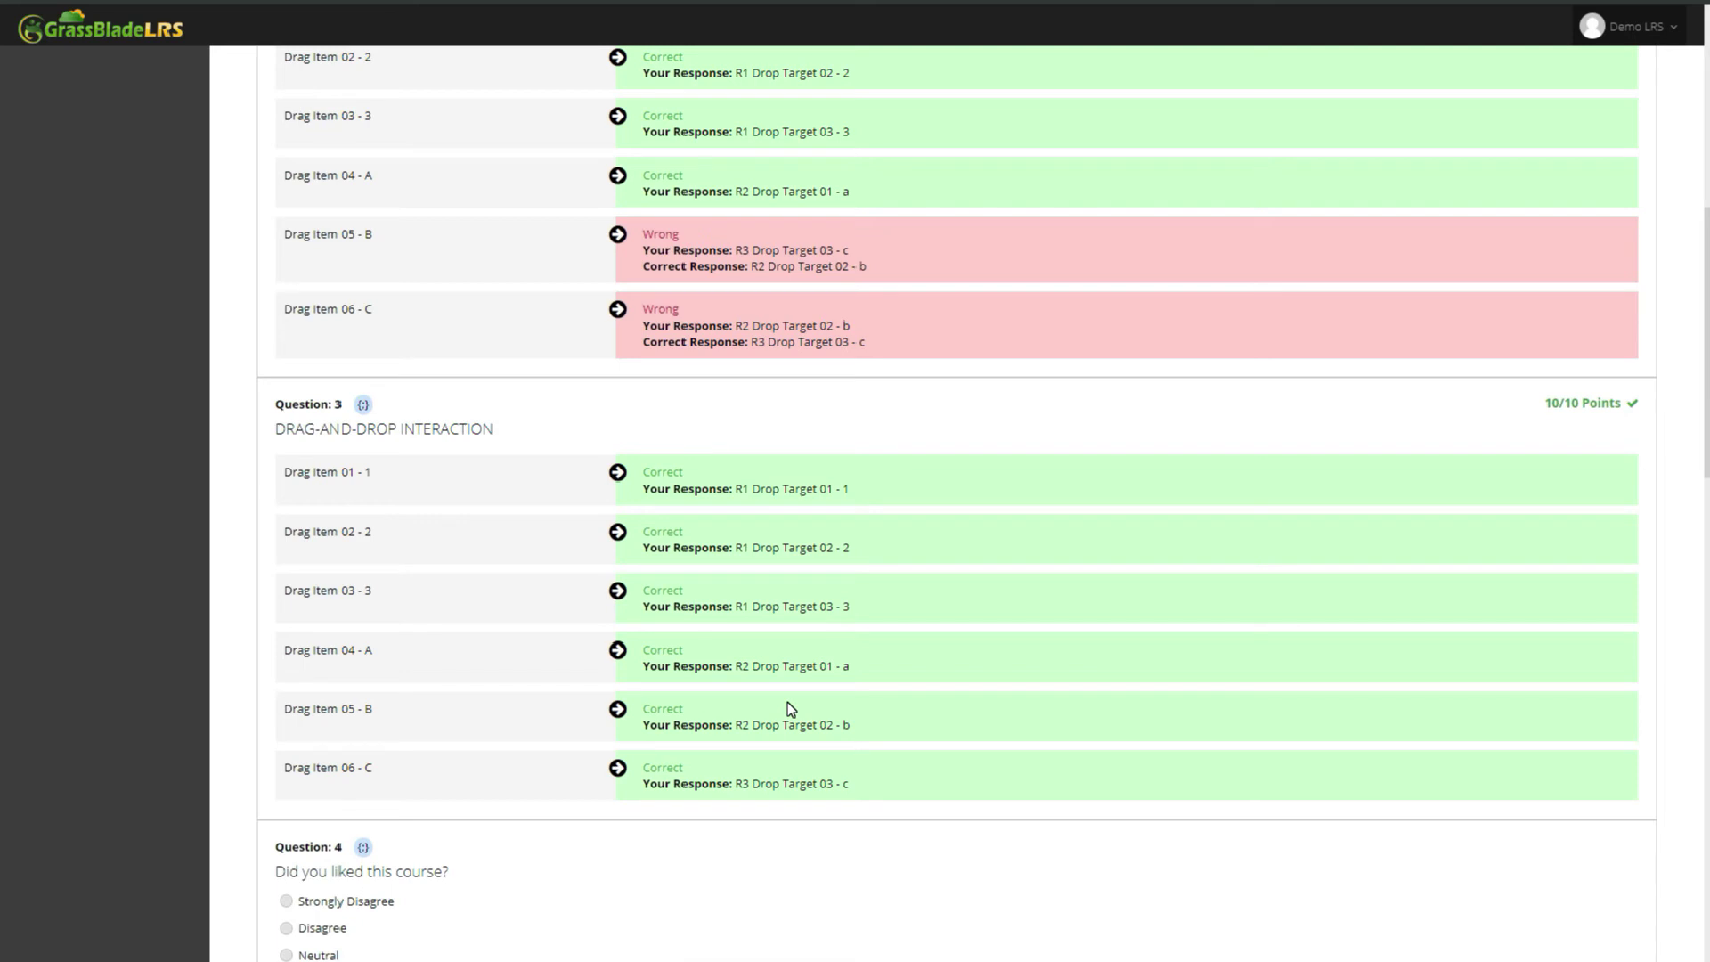